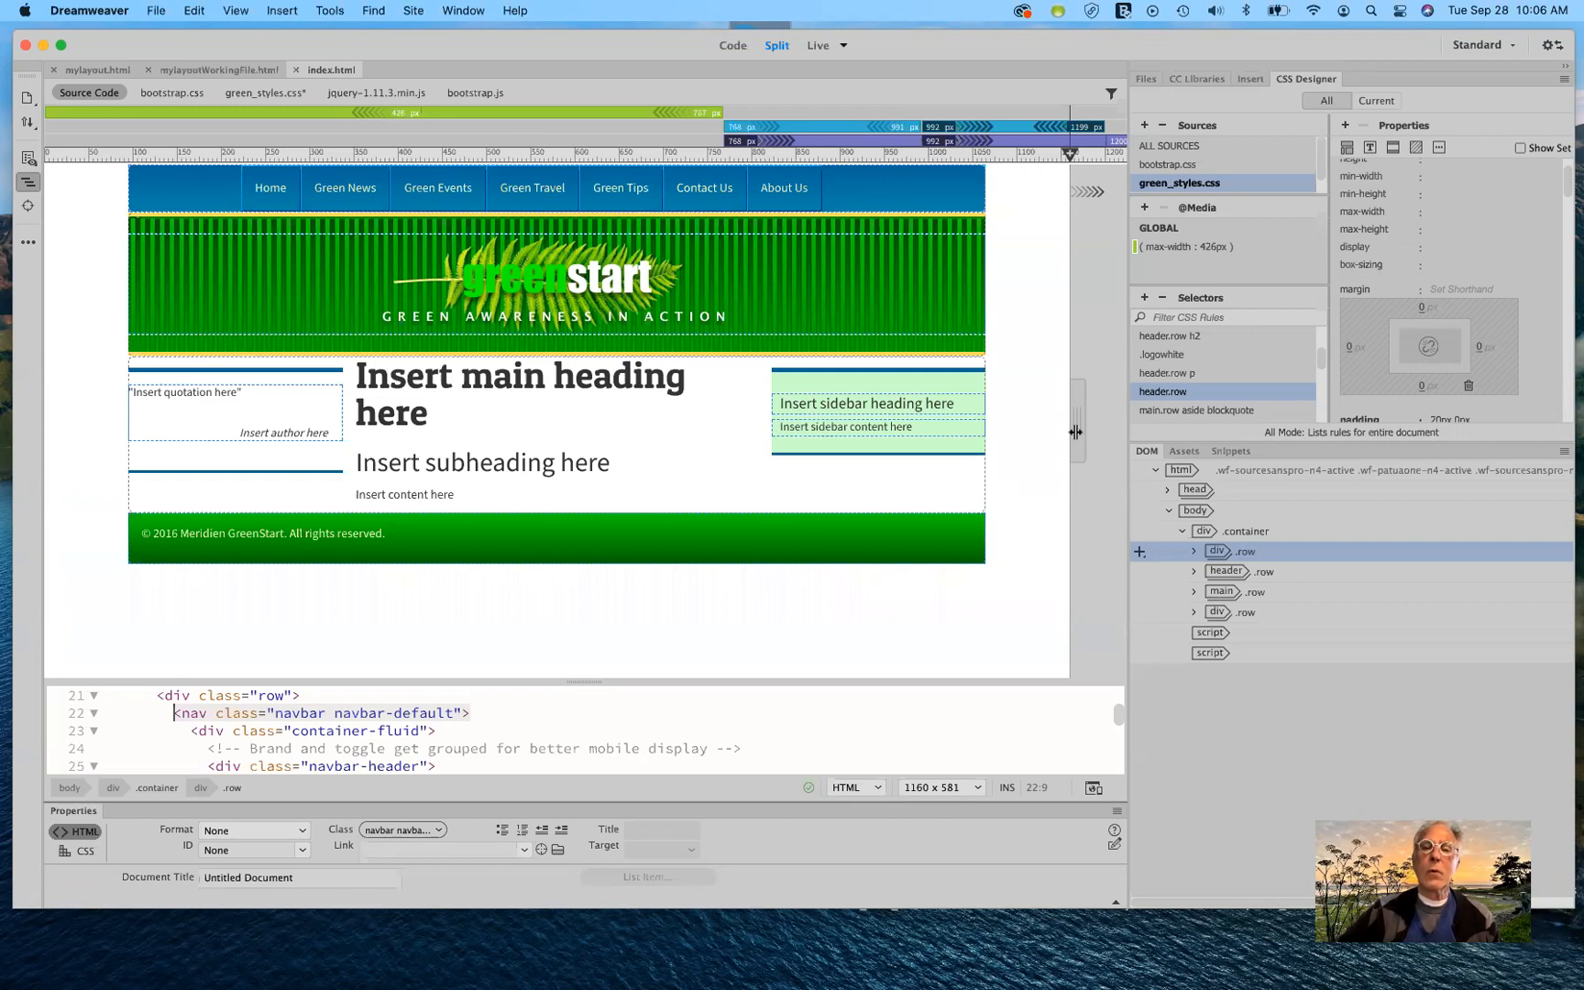
Step: Preview the responsive layout of index.html at phone, tablet and desktop widths, and compare it with mylayoutWorkingFile.html
left_click_drag(1075, 432, 1068, 433)
left_click_drag(761, 455, 403, 438)
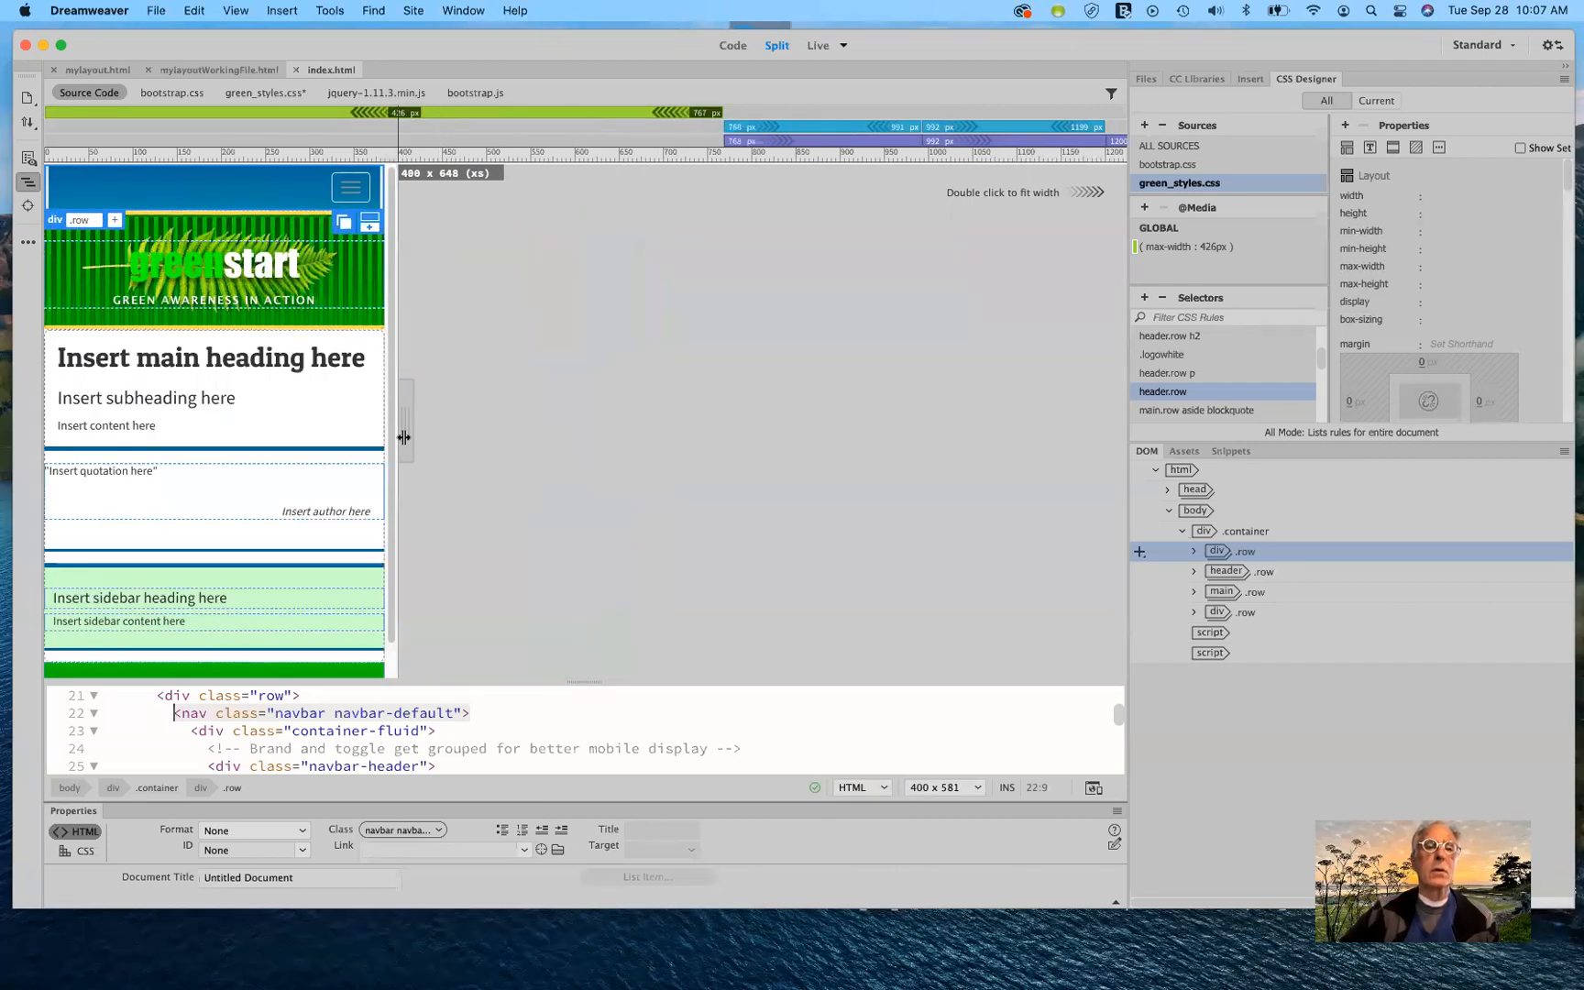
left_click_drag(404, 437, 837, 408)
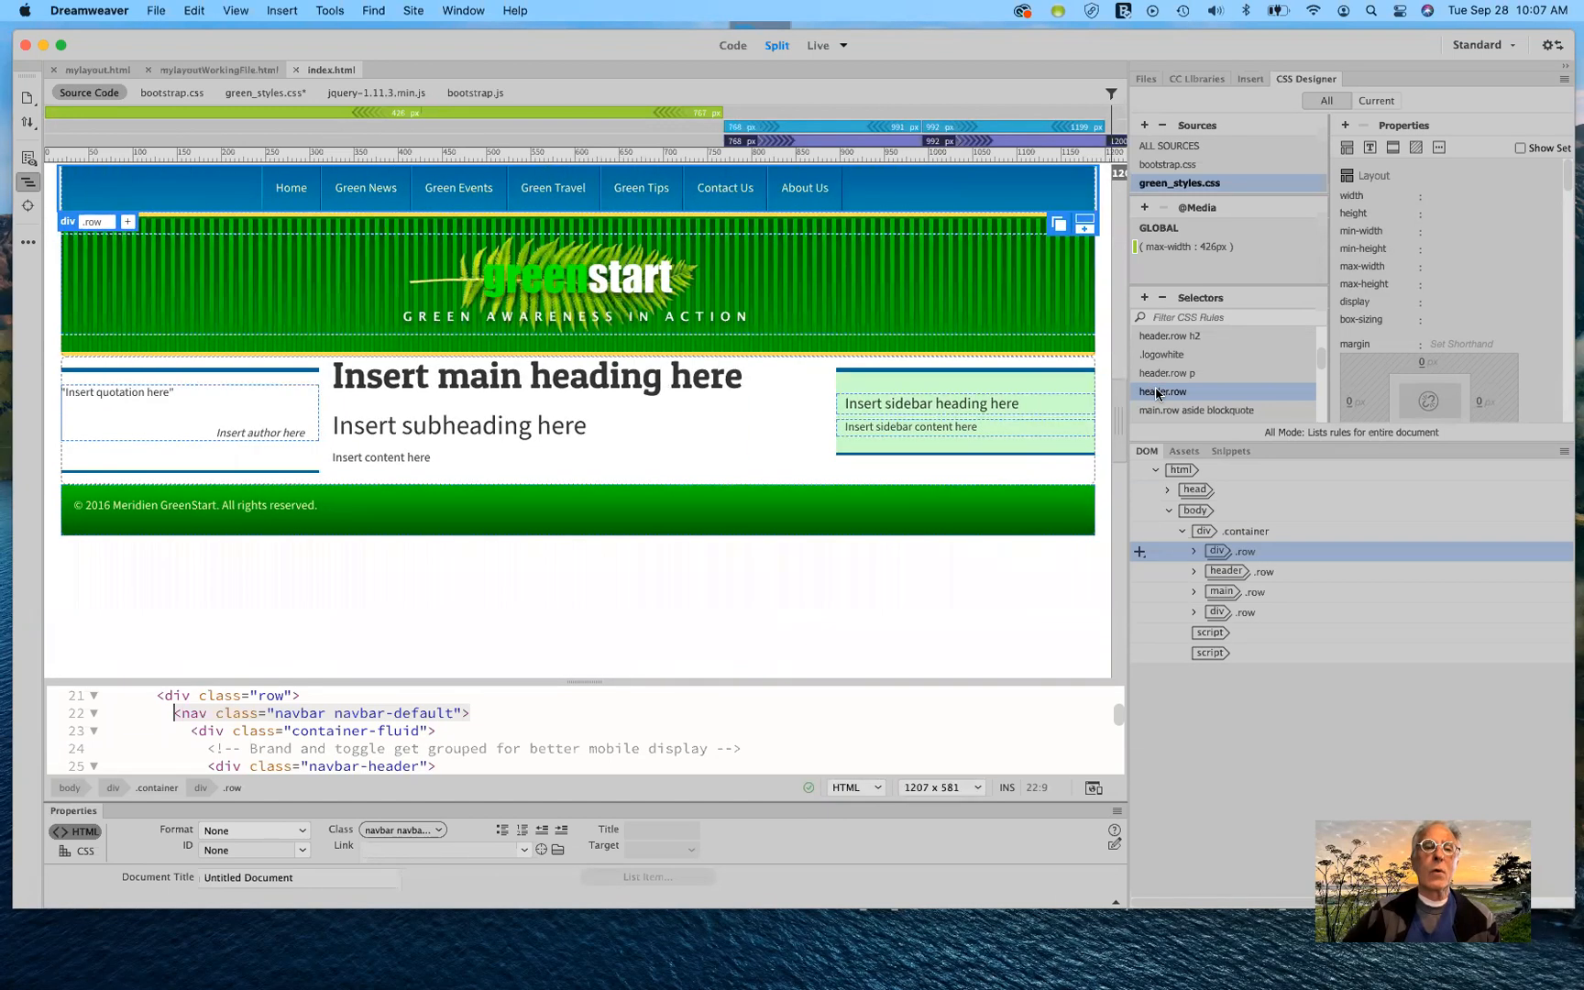
left_click_drag(1118, 403, 808, 385)
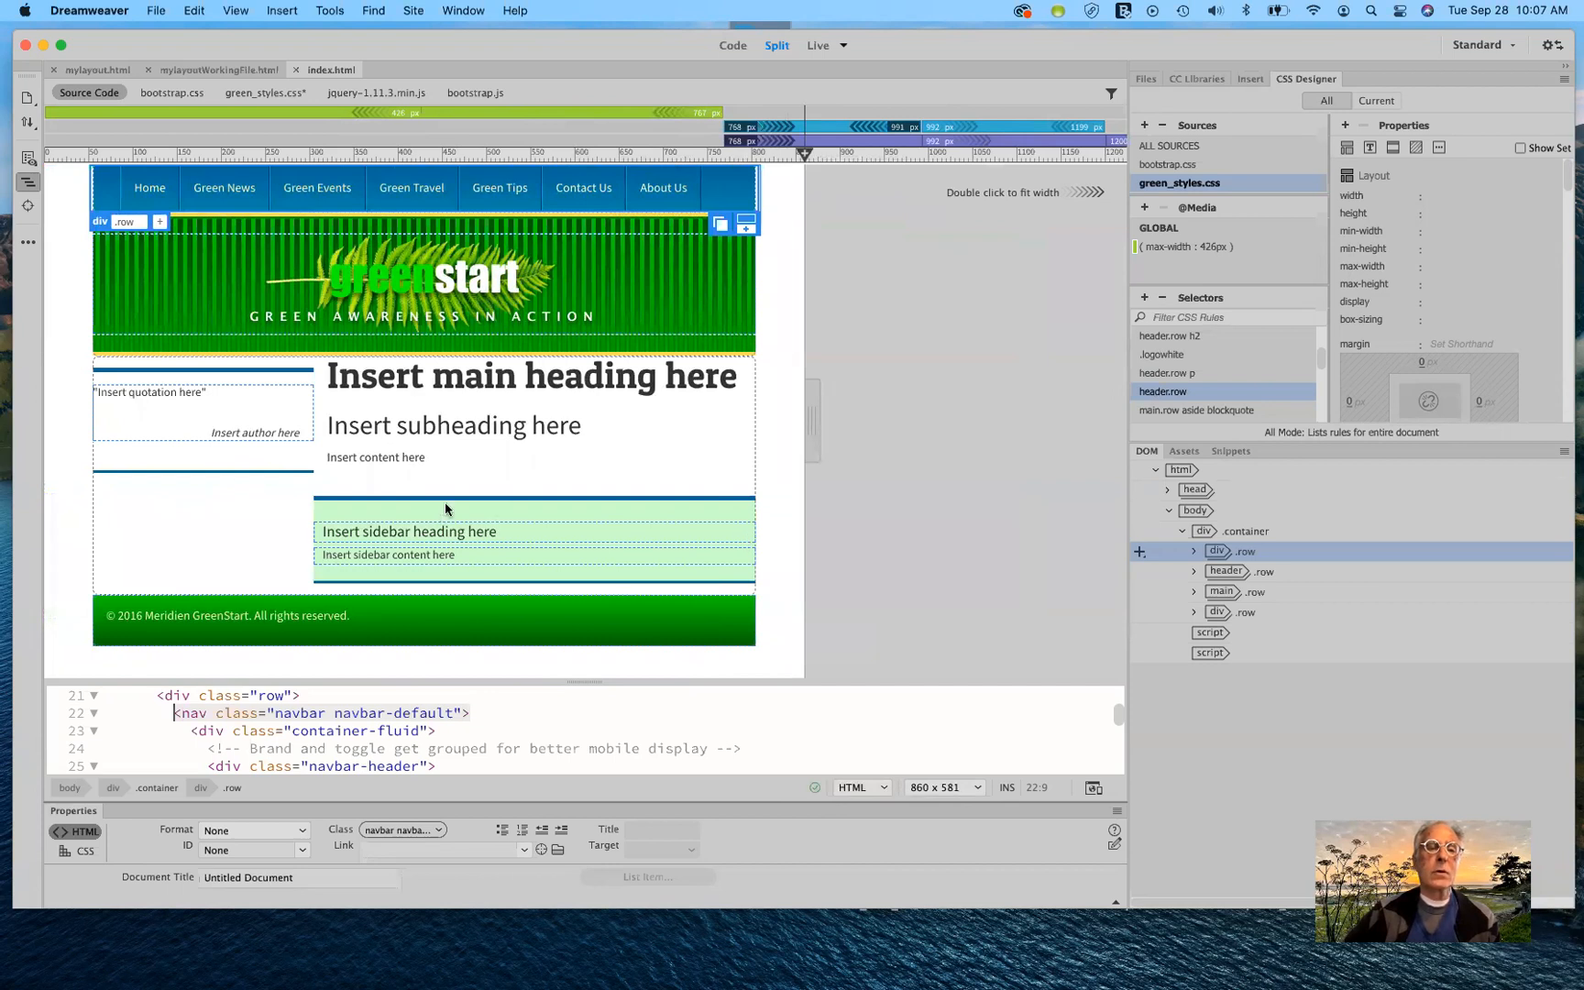
left_click_drag(808, 410, 416, 413)
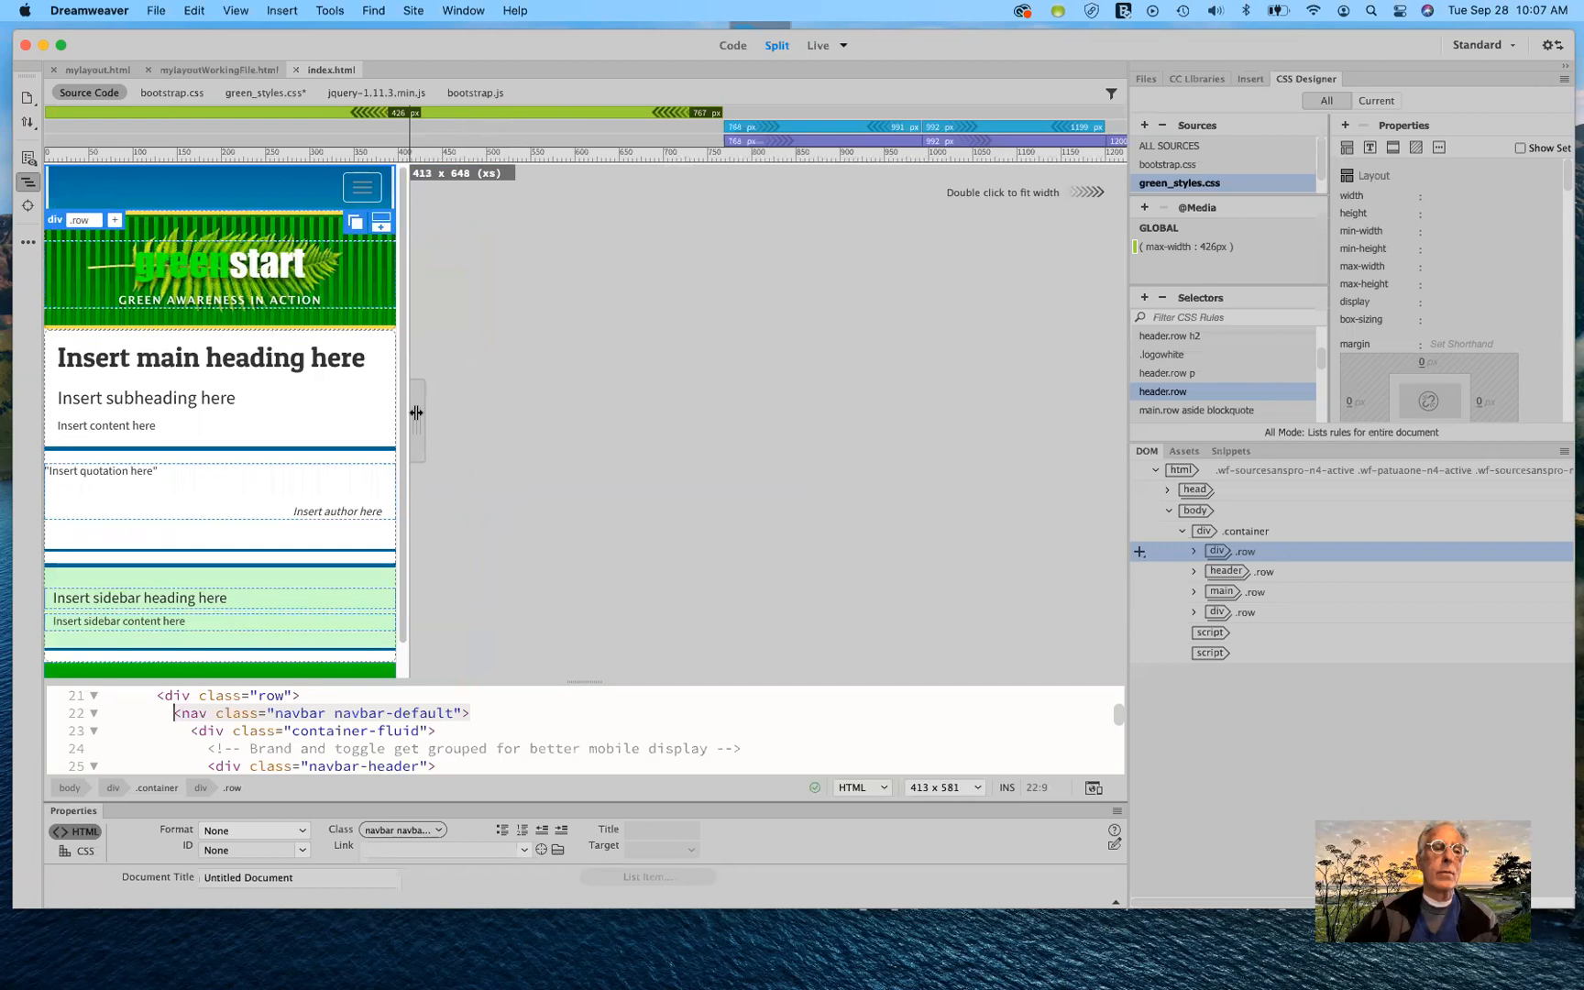
left_click_drag(417, 413, 1170, 426)
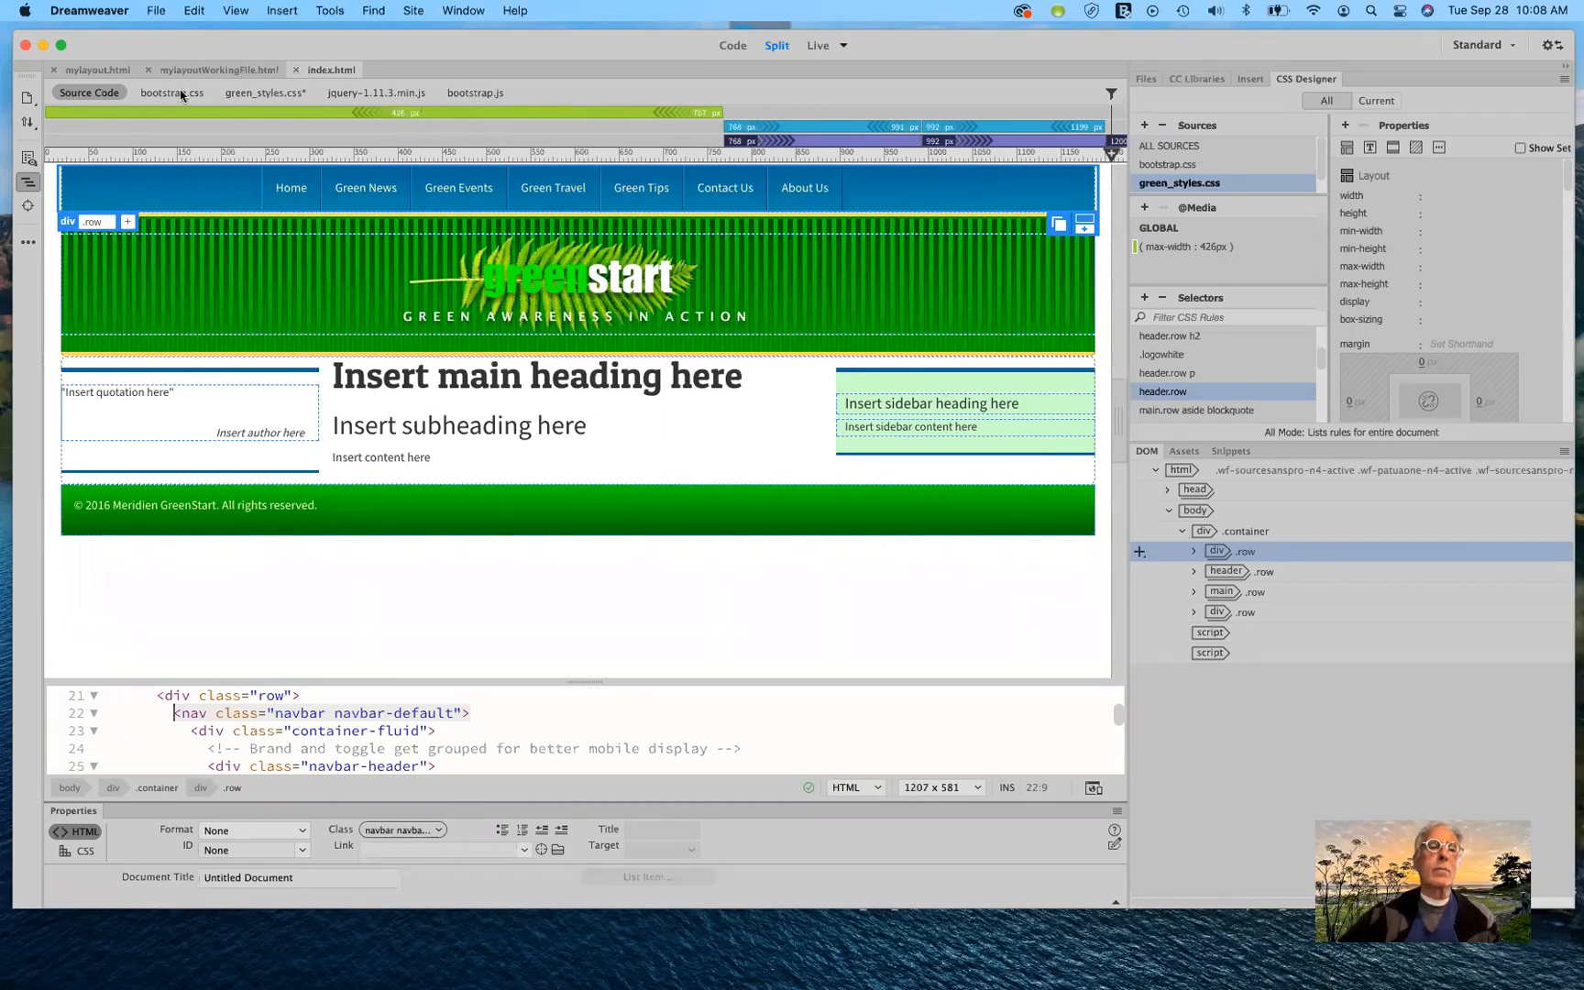
left_click(194, 67)
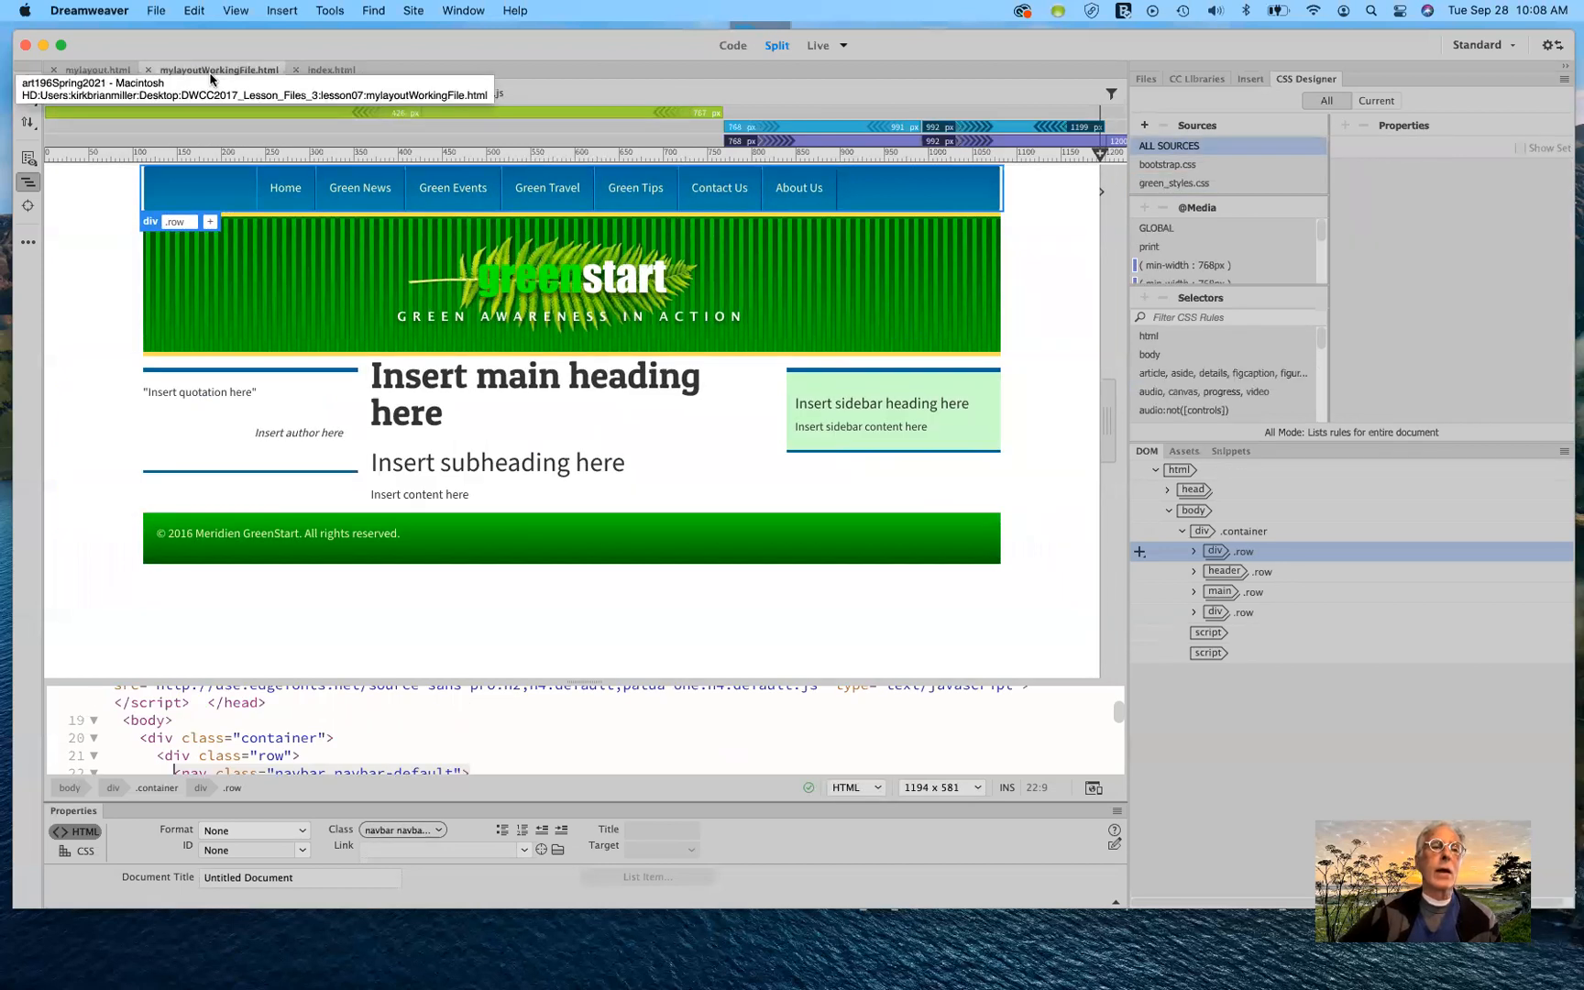
left_click(328, 70)
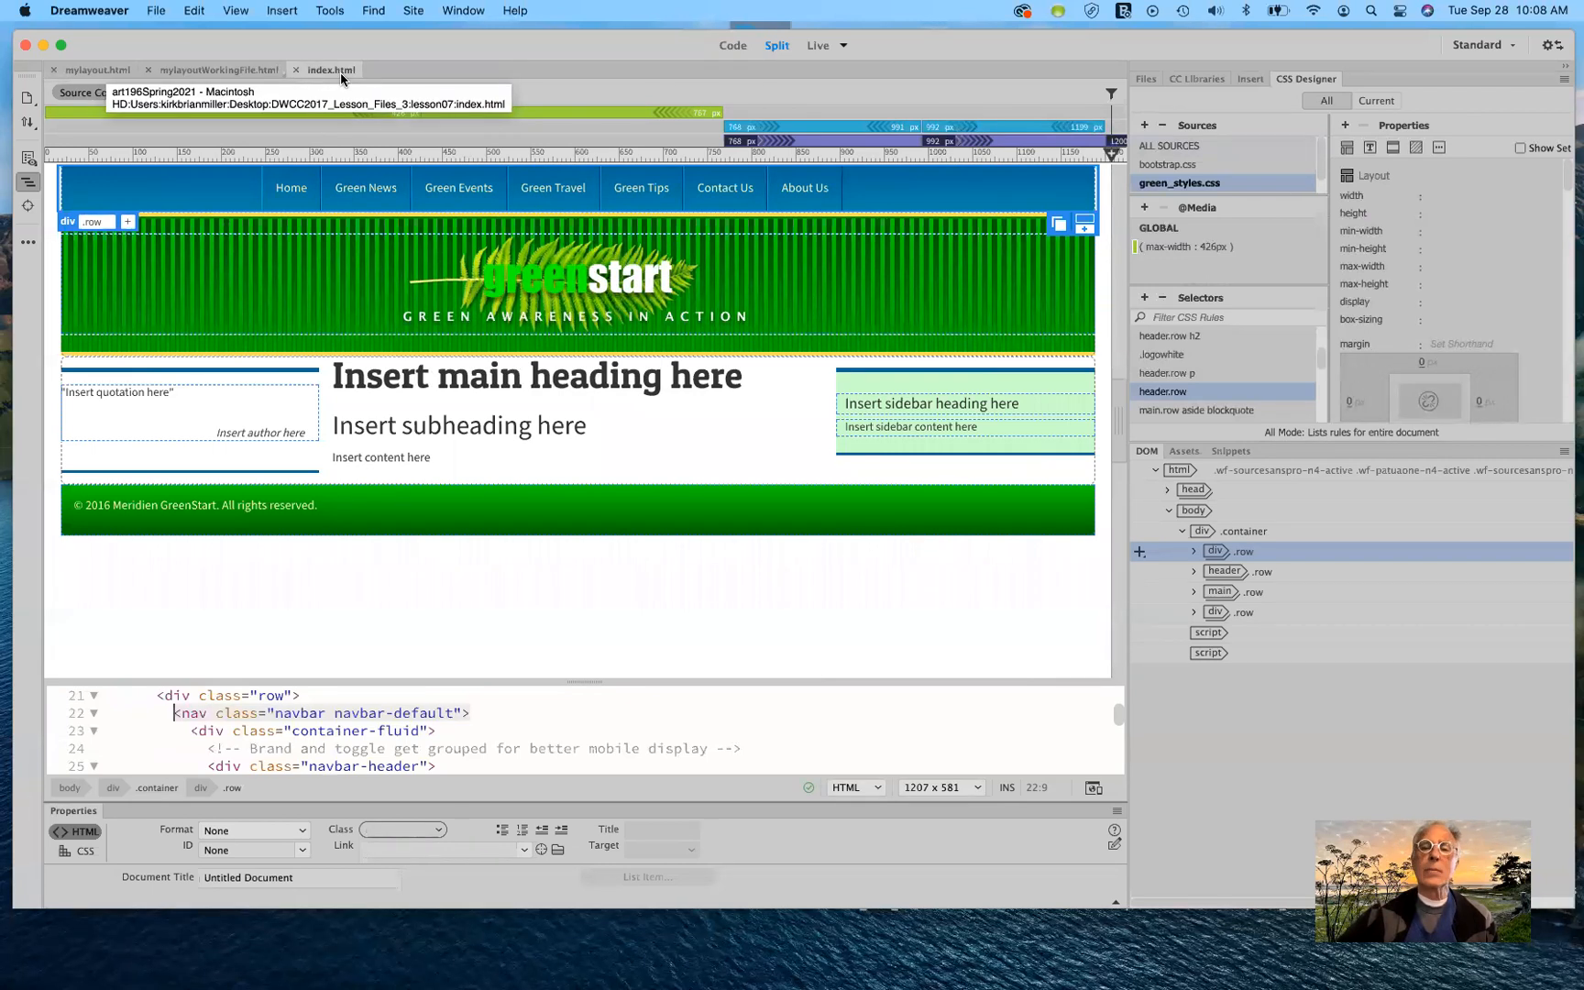
Step: Examine the local site files, including the contents of the css and fonts folders
left_click(1146, 79)
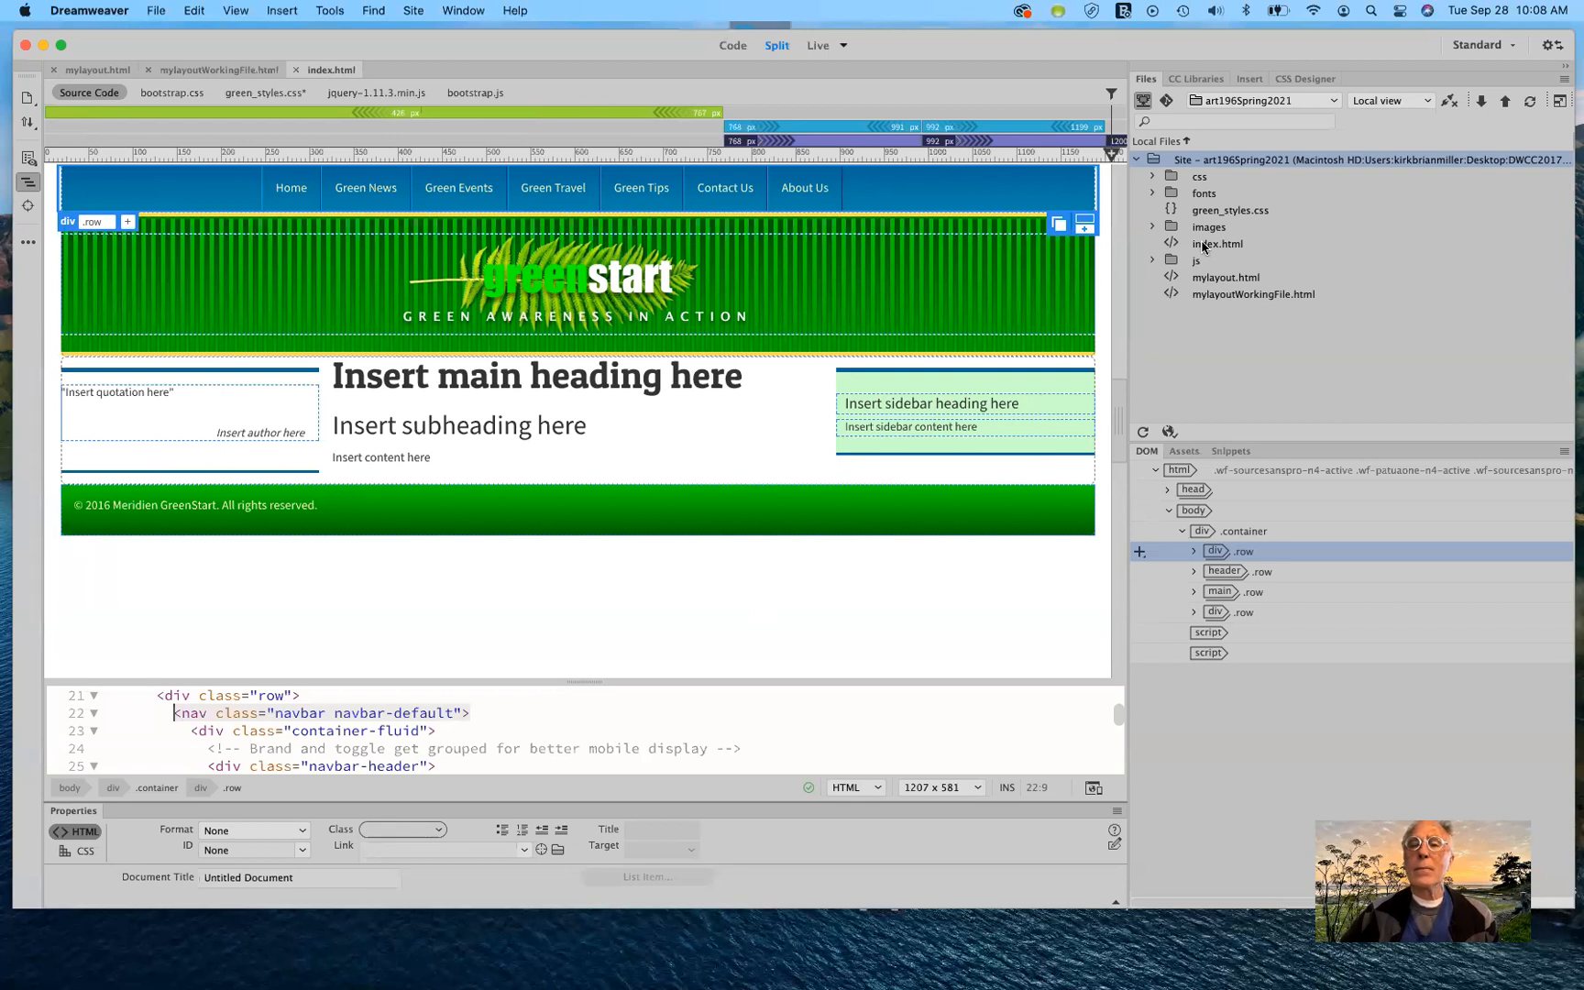
left_click(1153, 177)
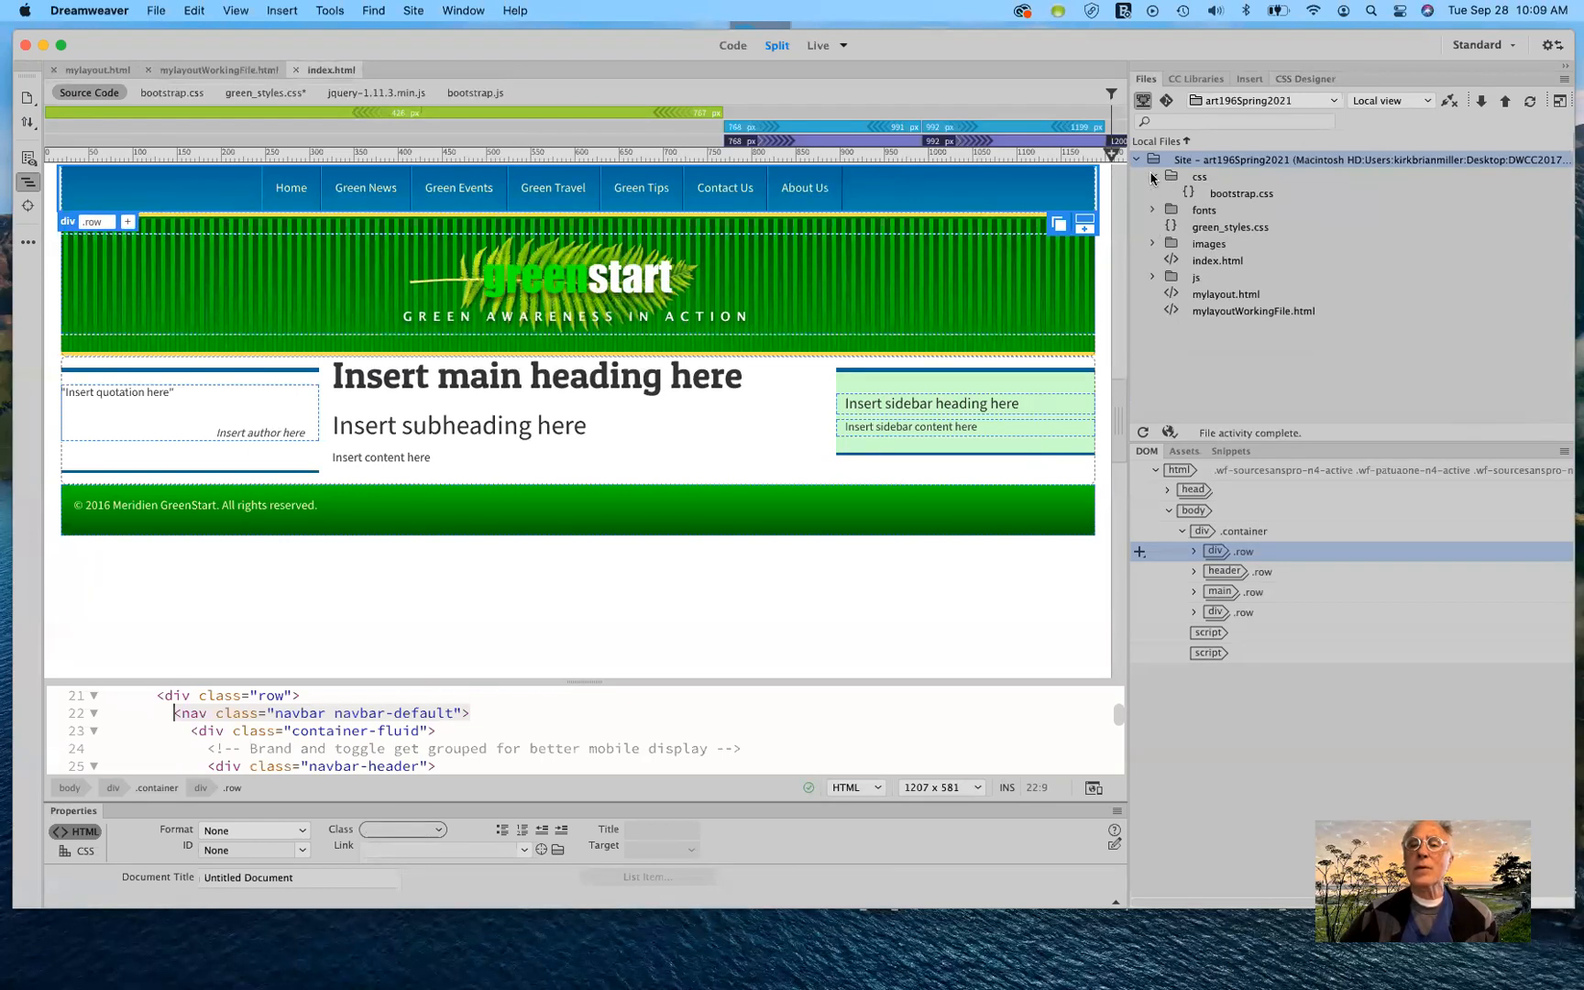
left_click(1152, 177)
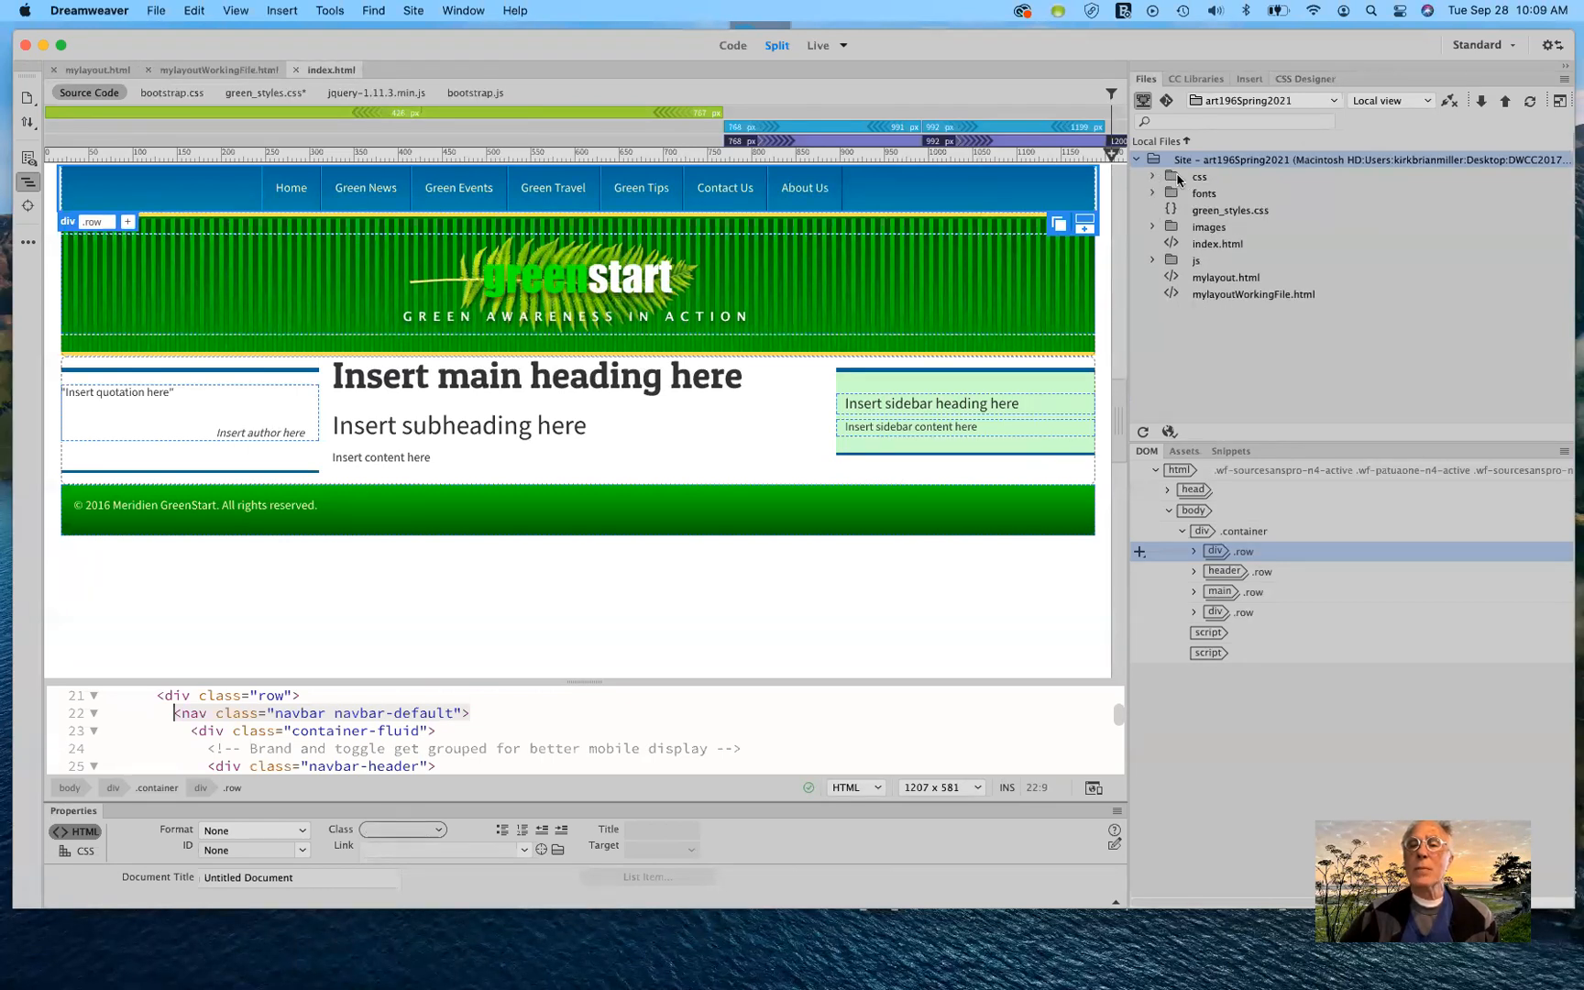
left_click(1152, 194)
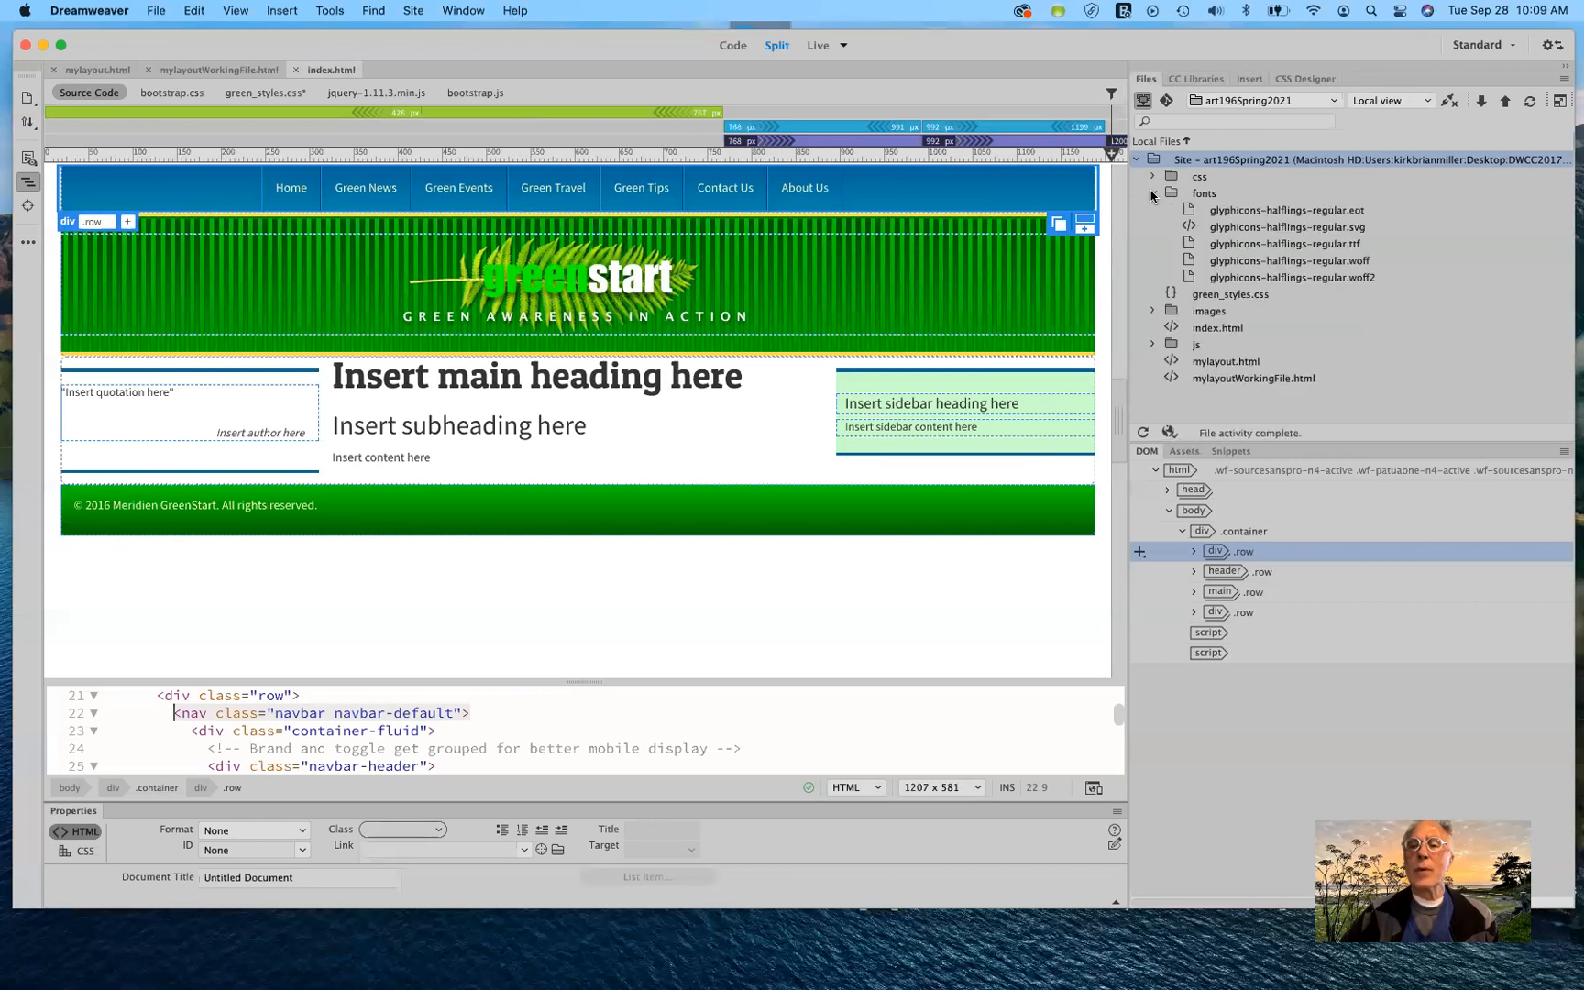
left_click(1152, 194)
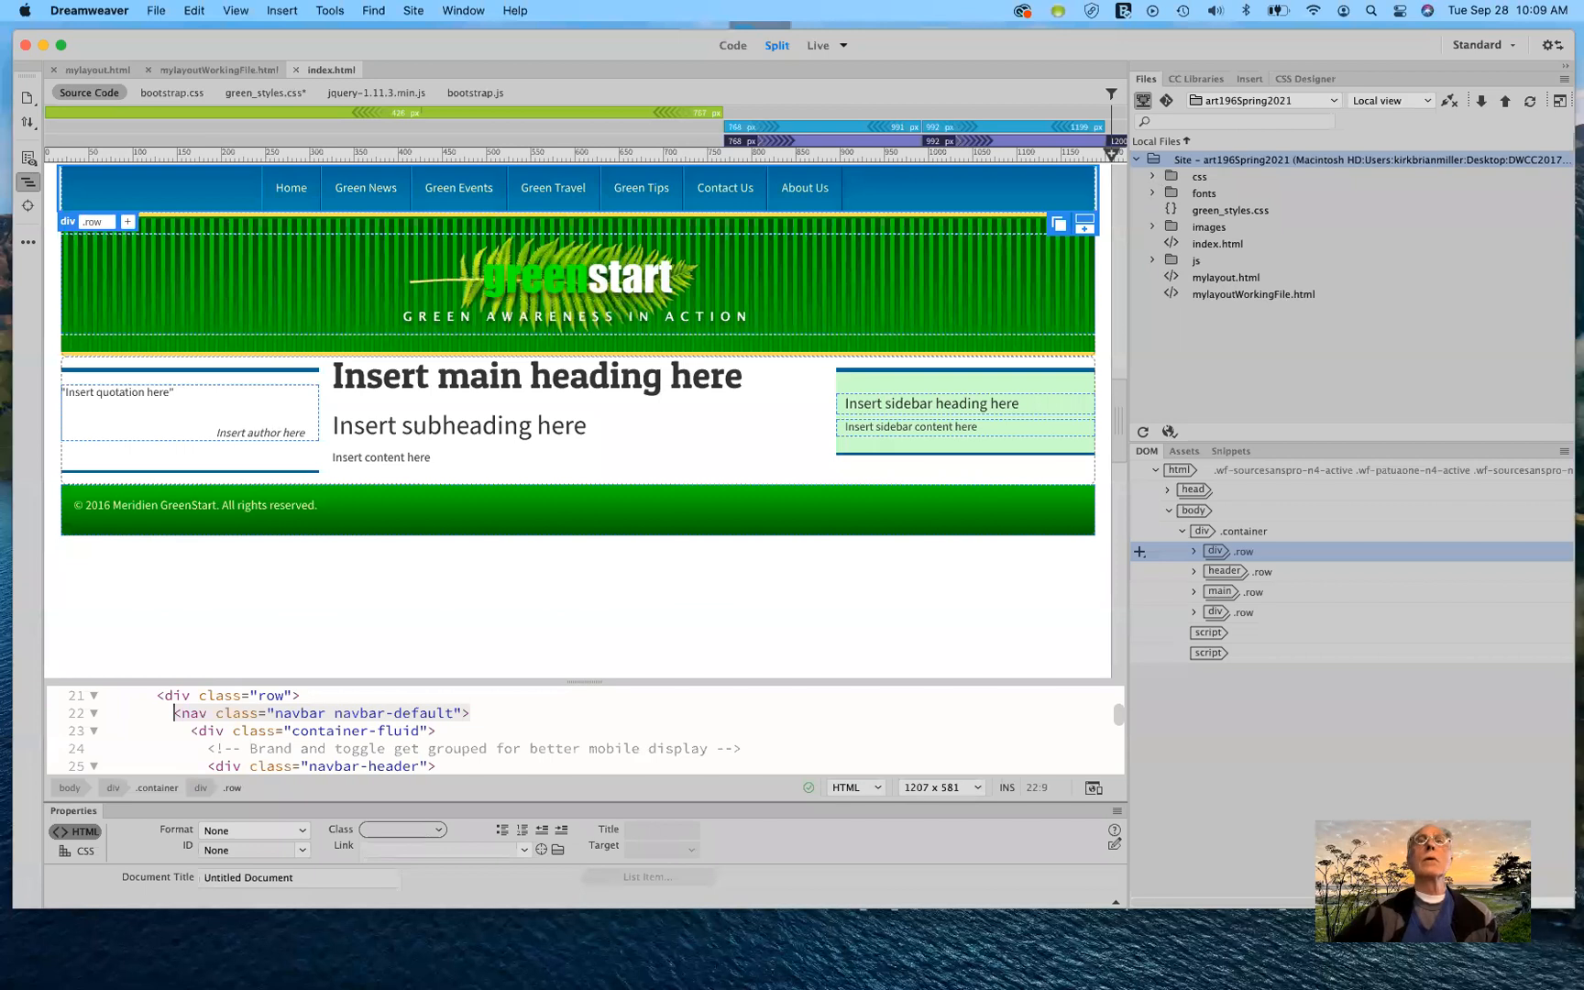
Step: Switch to Safari and open the InfinityFree management page for the art196fall2021.freecluster.eu hosting account
left_click_drag(1214, 1, 1159, 81)
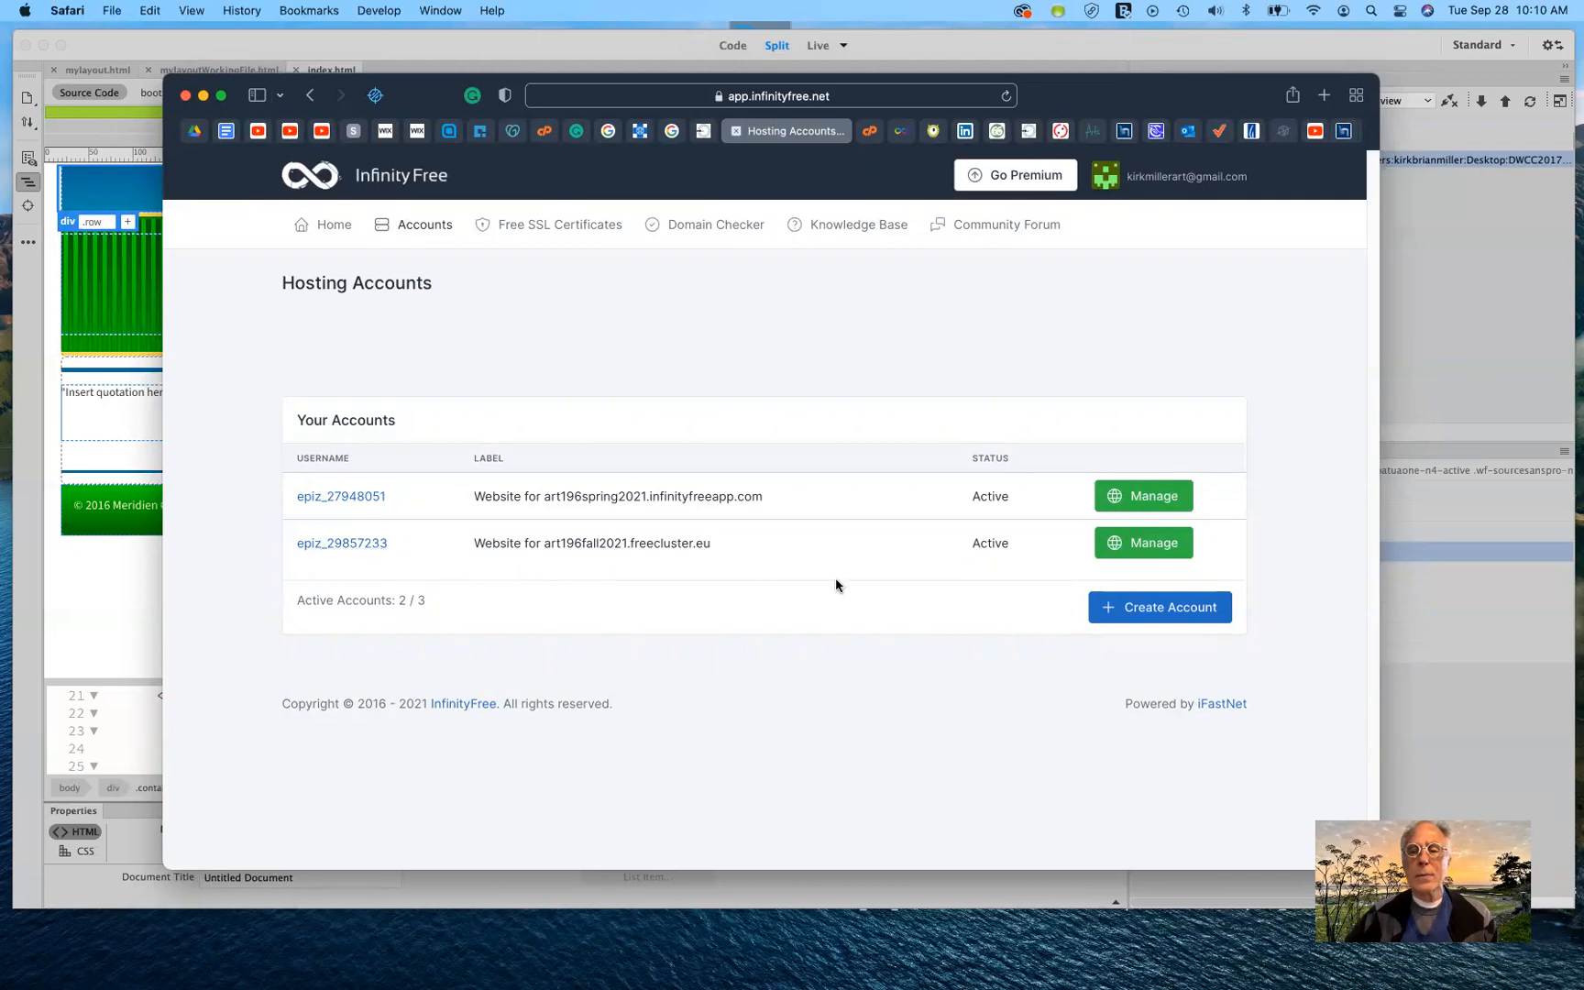
left_click(1140, 541)
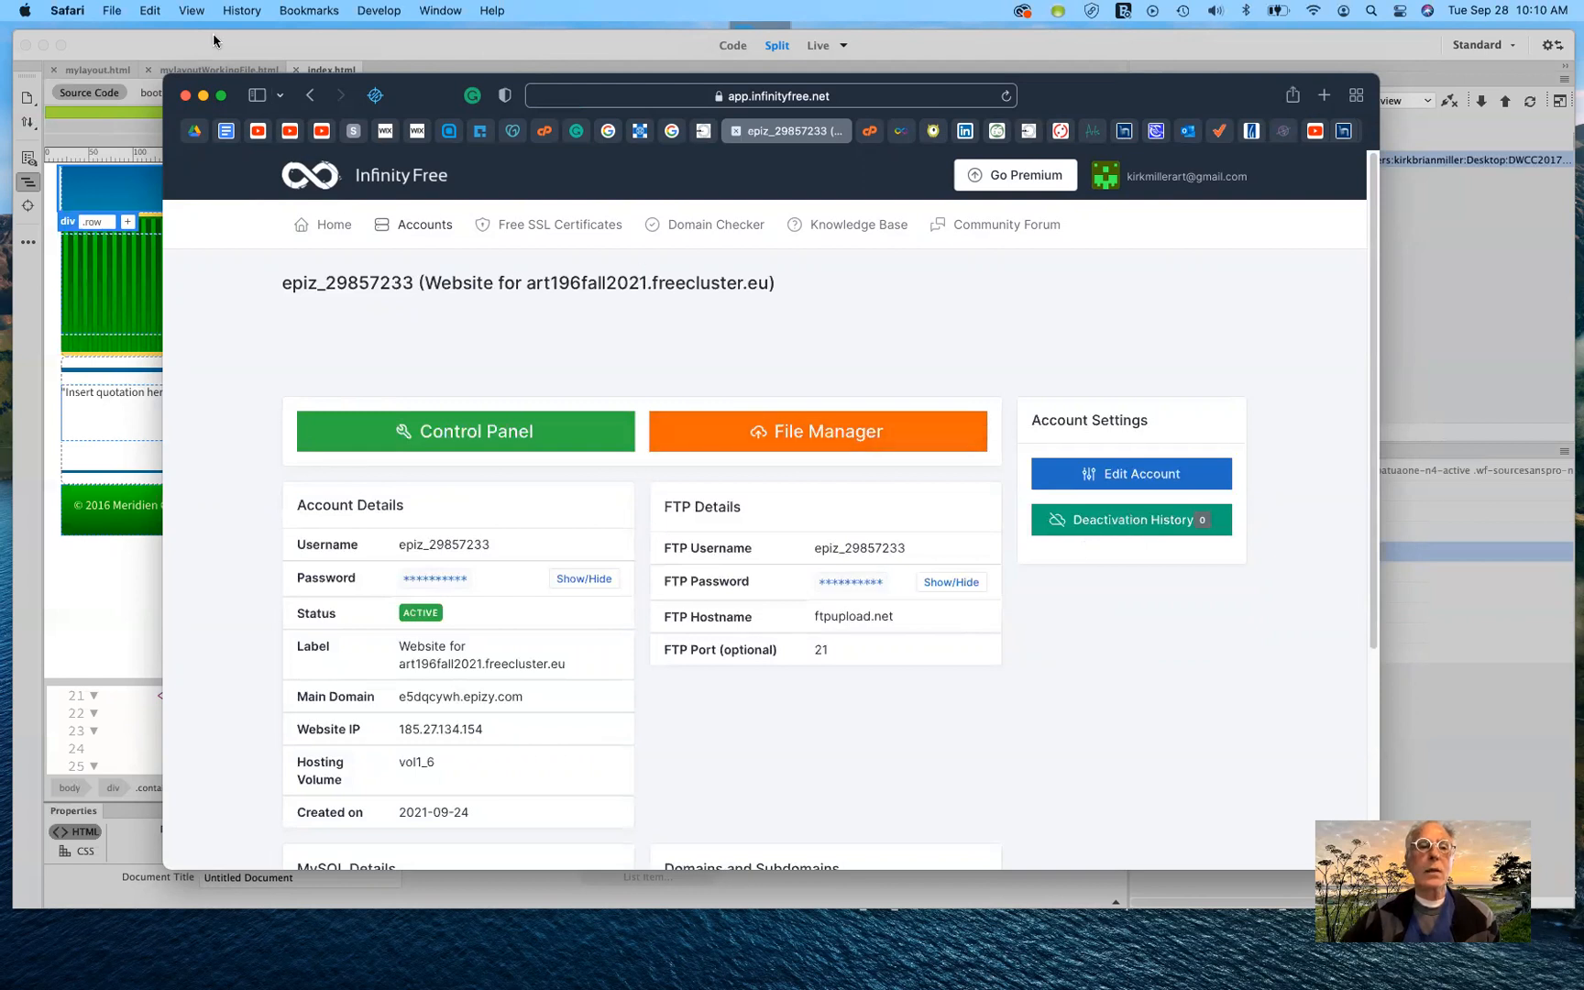
left_click(308, 97)
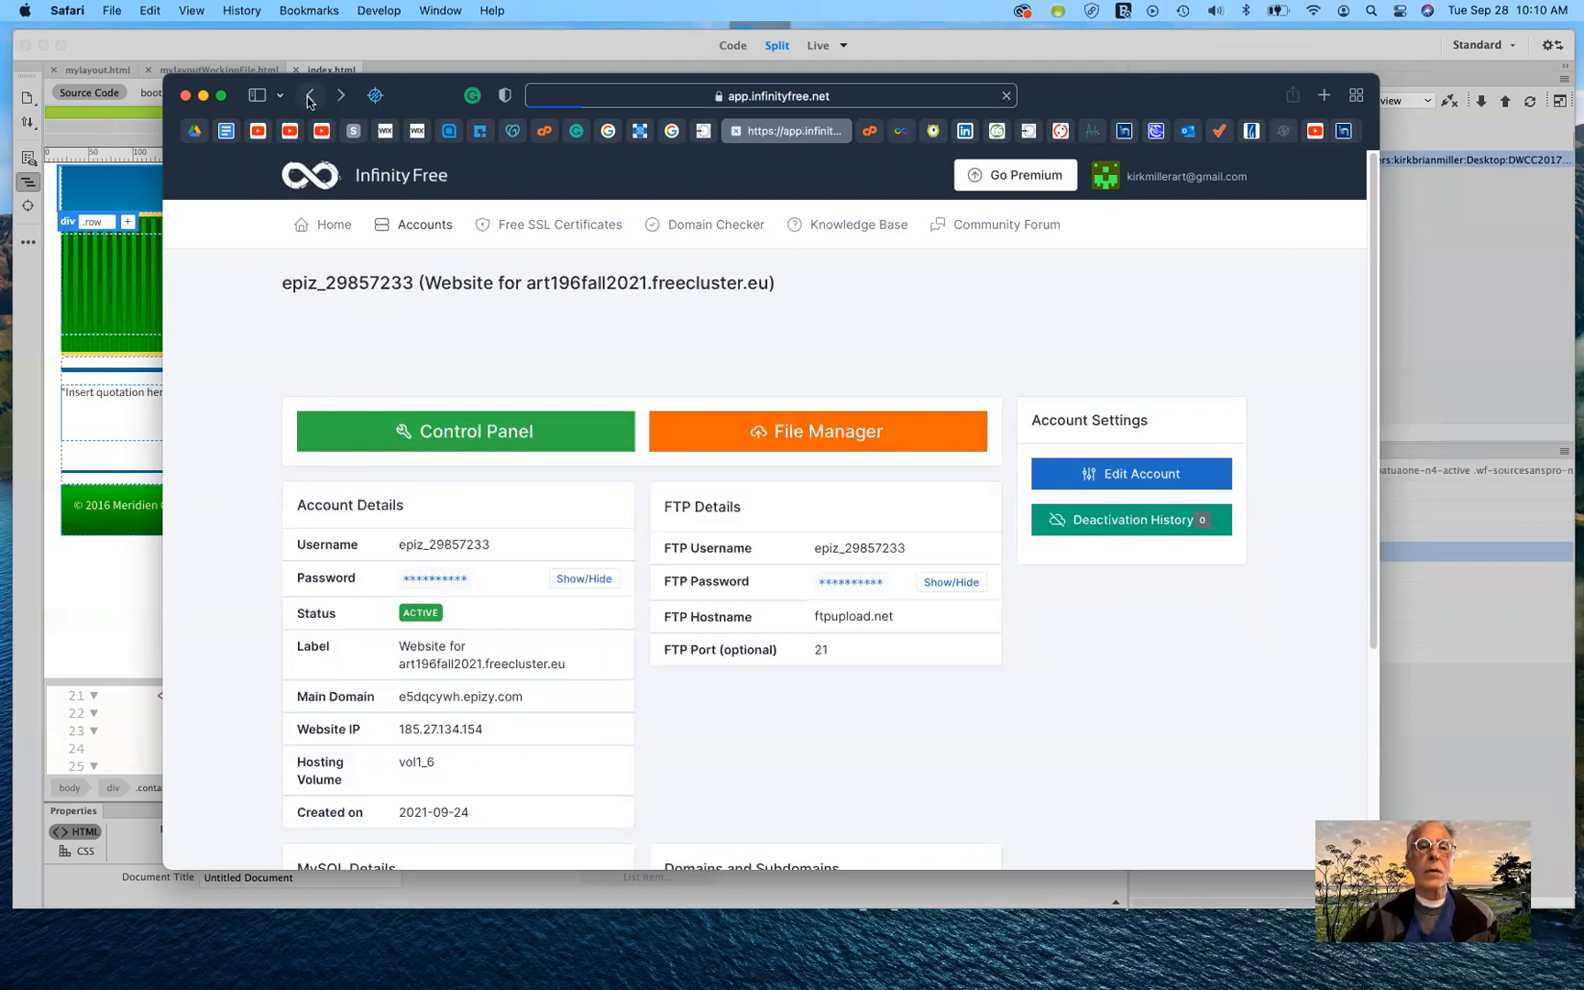
left_click(869, 133)
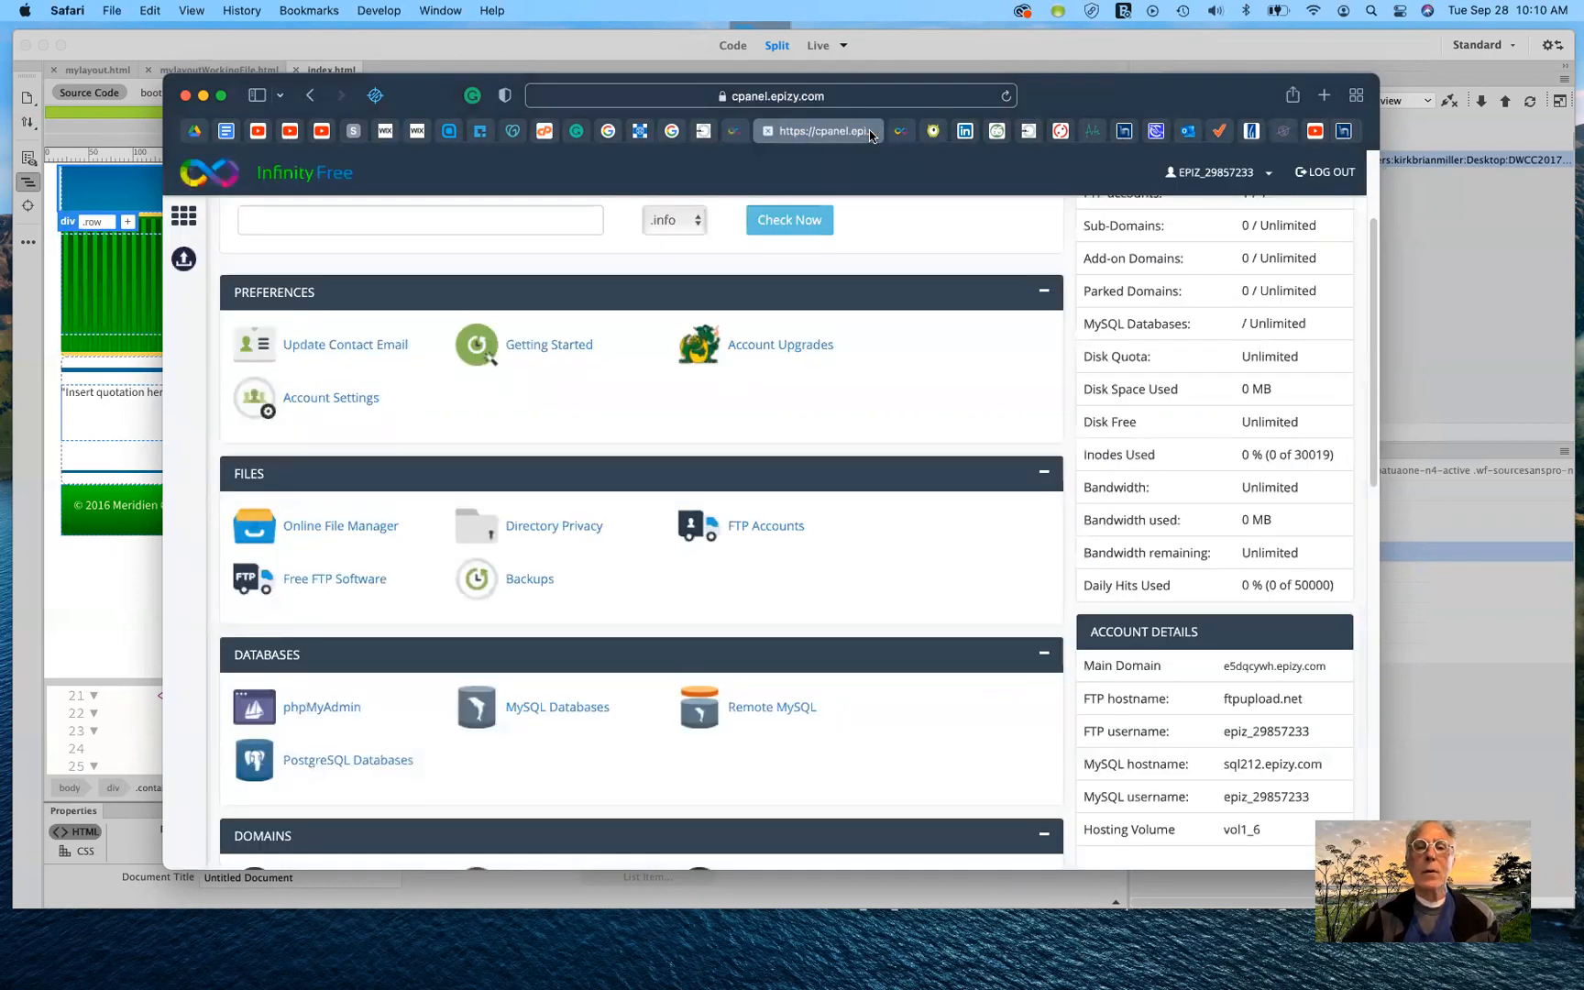
left_click(733, 133)
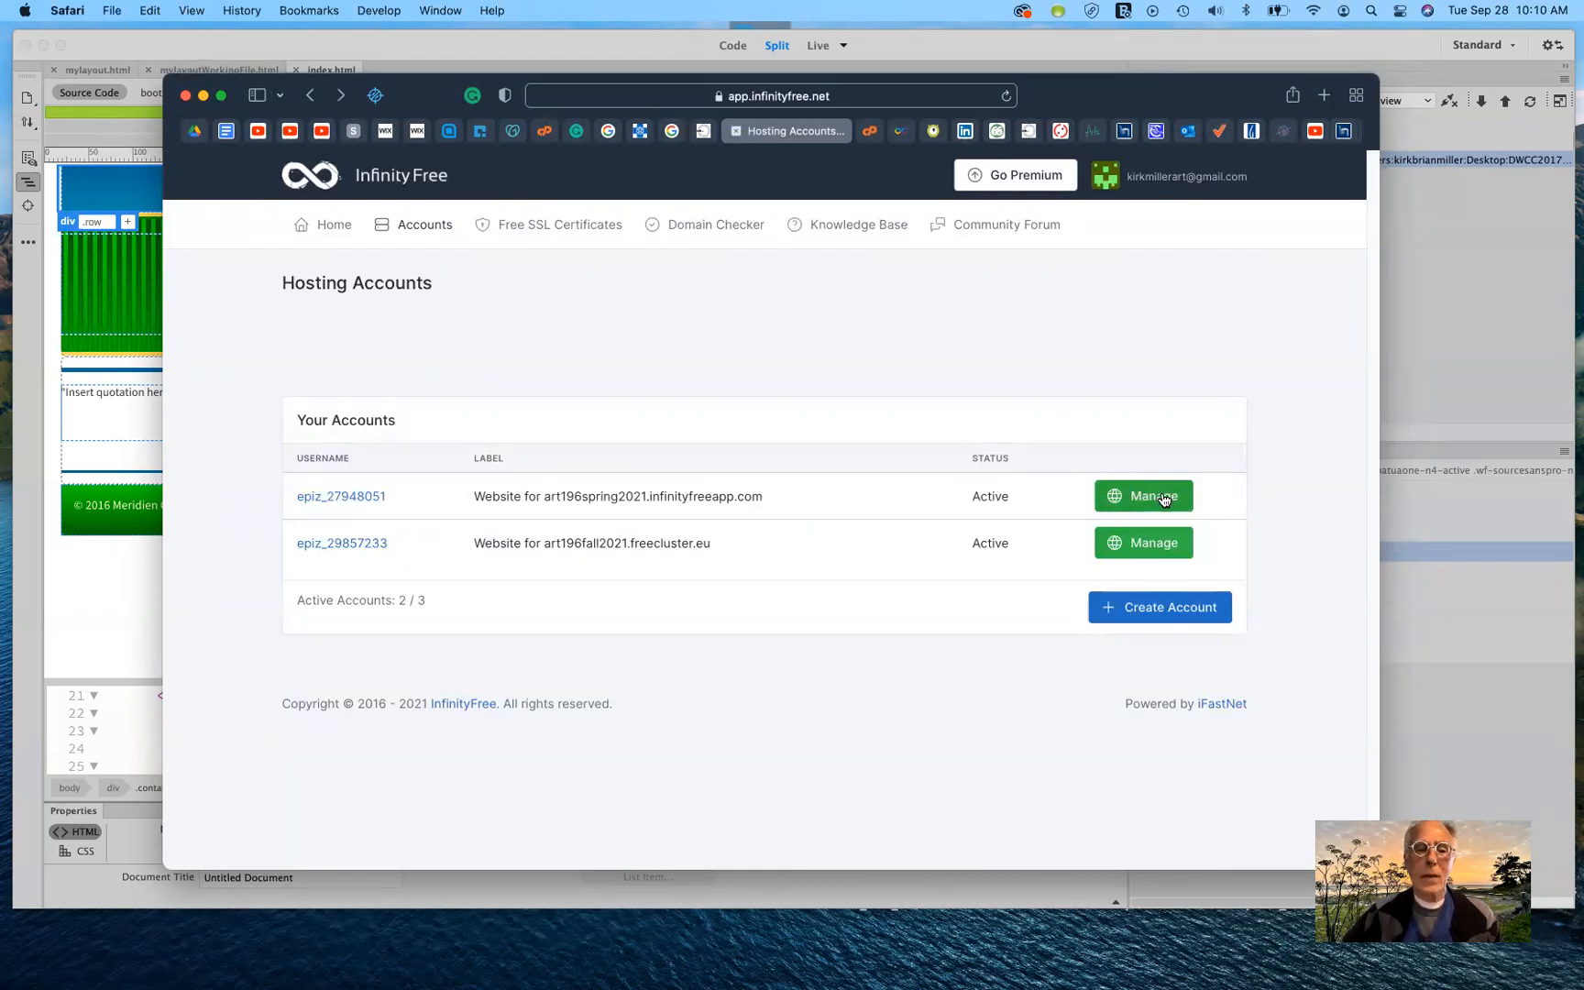
left_click(1146, 548)
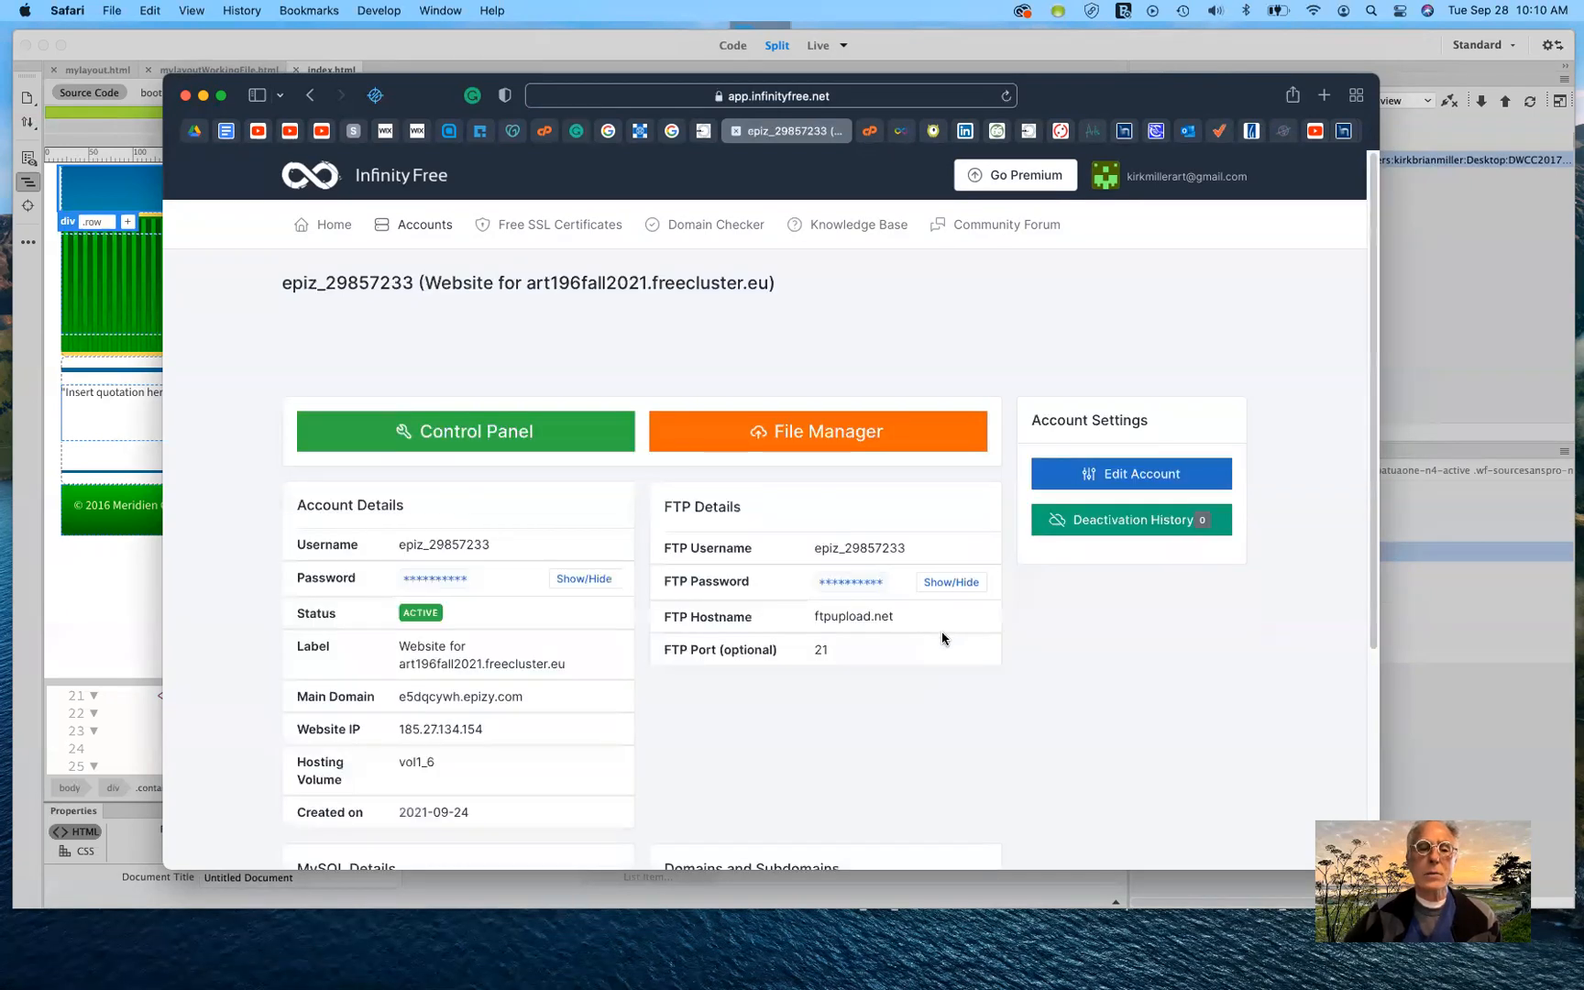
Step: Review the hosting account's FTP, MySQL and domain details, and reveal the account password
scroll(936, 743, "down", 3)
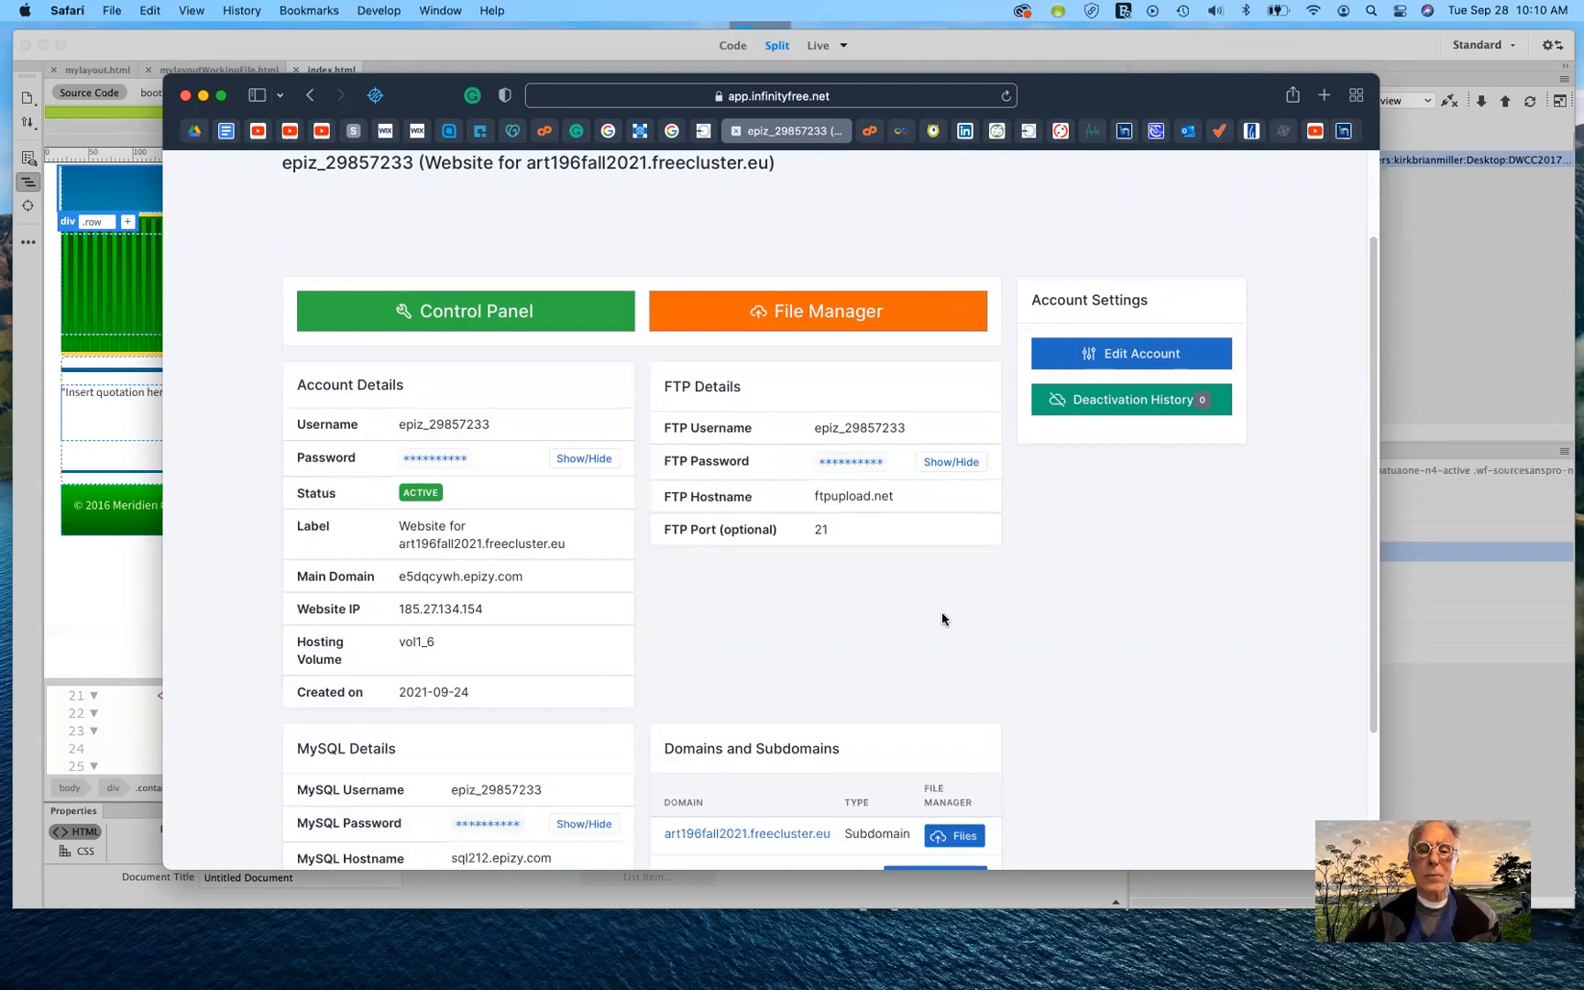
scroll(990, 630, "down", 4)
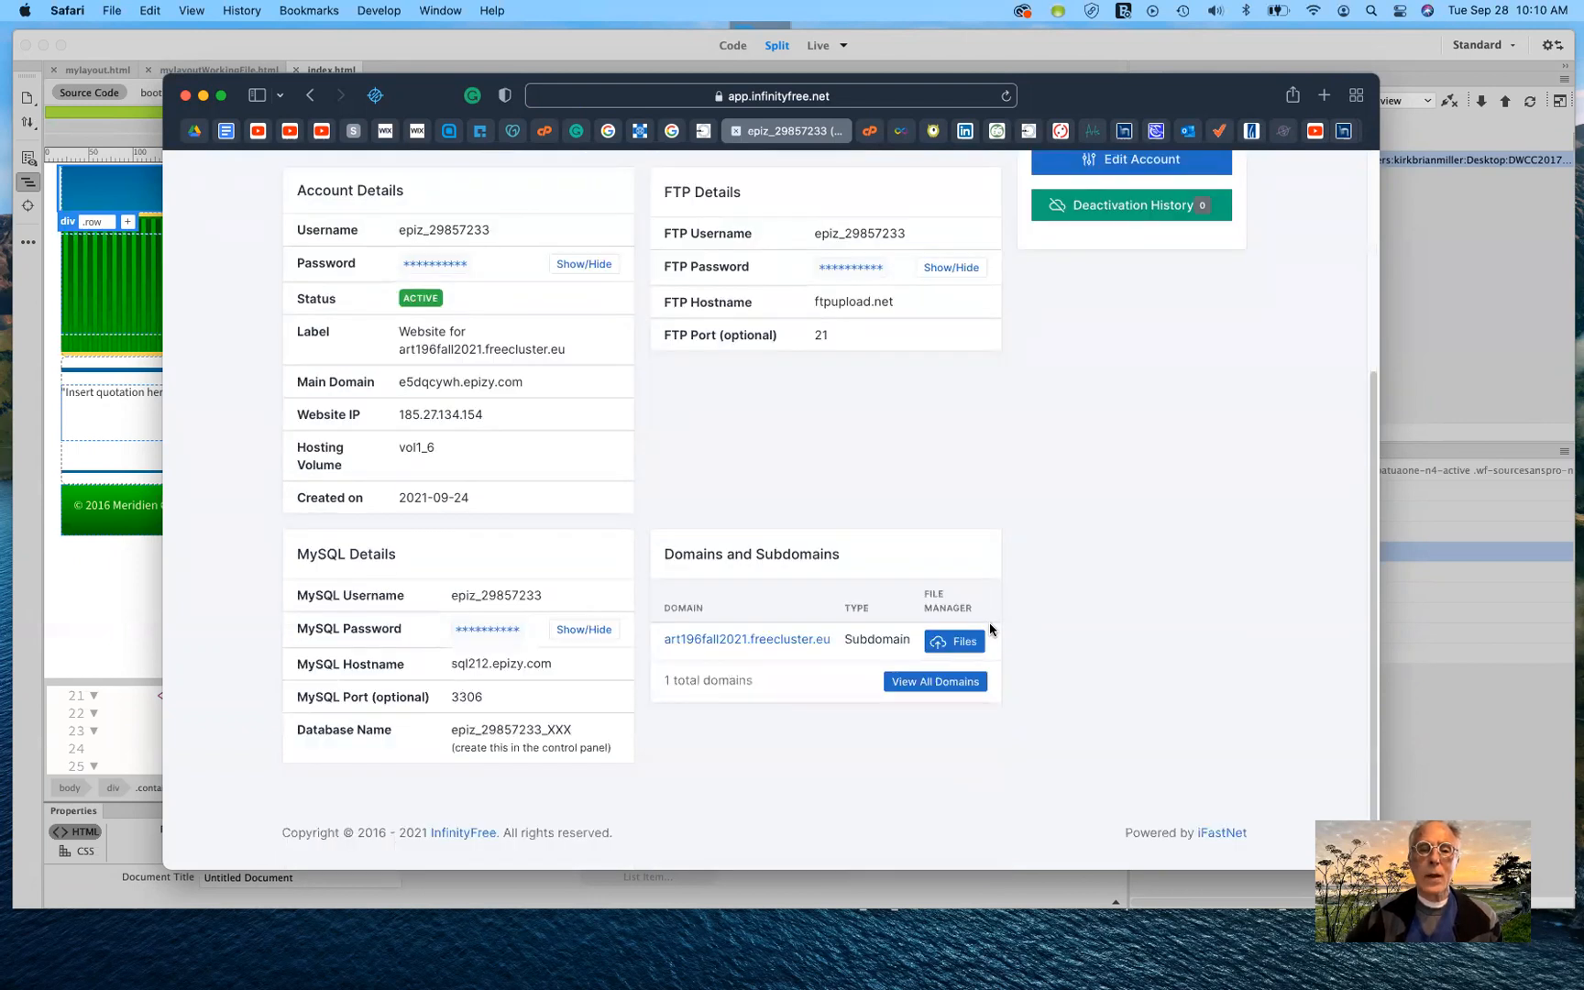
scroll(990, 630, "up", 1)
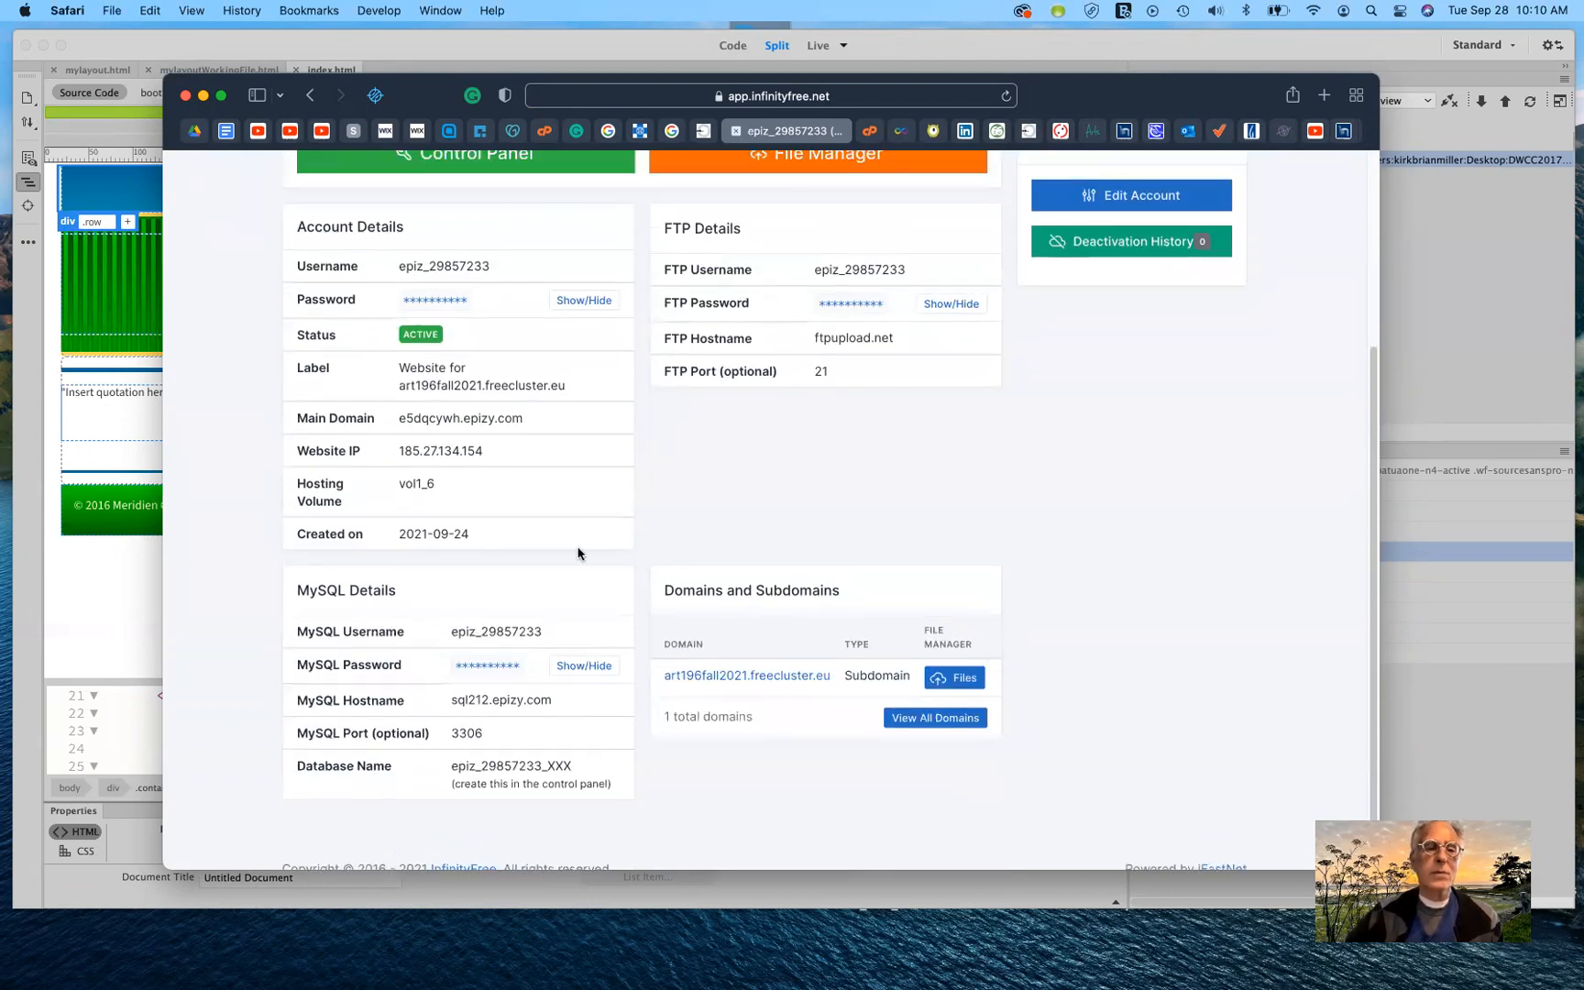
scroll(579, 554, "up", 2)
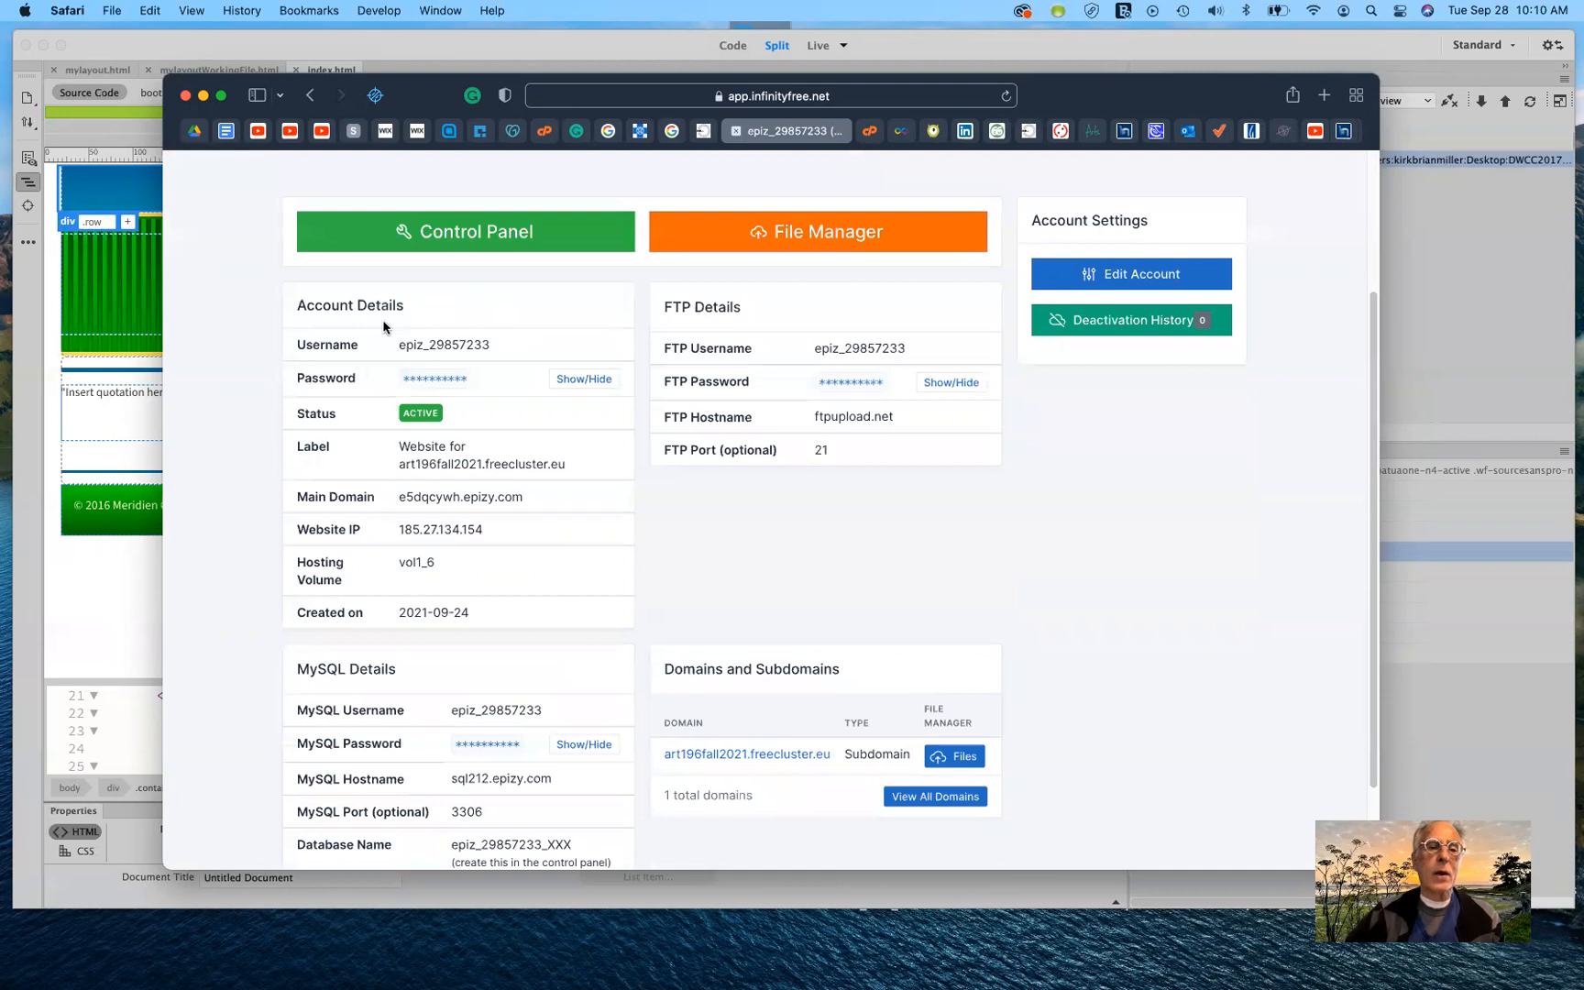
left_click(579, 383)
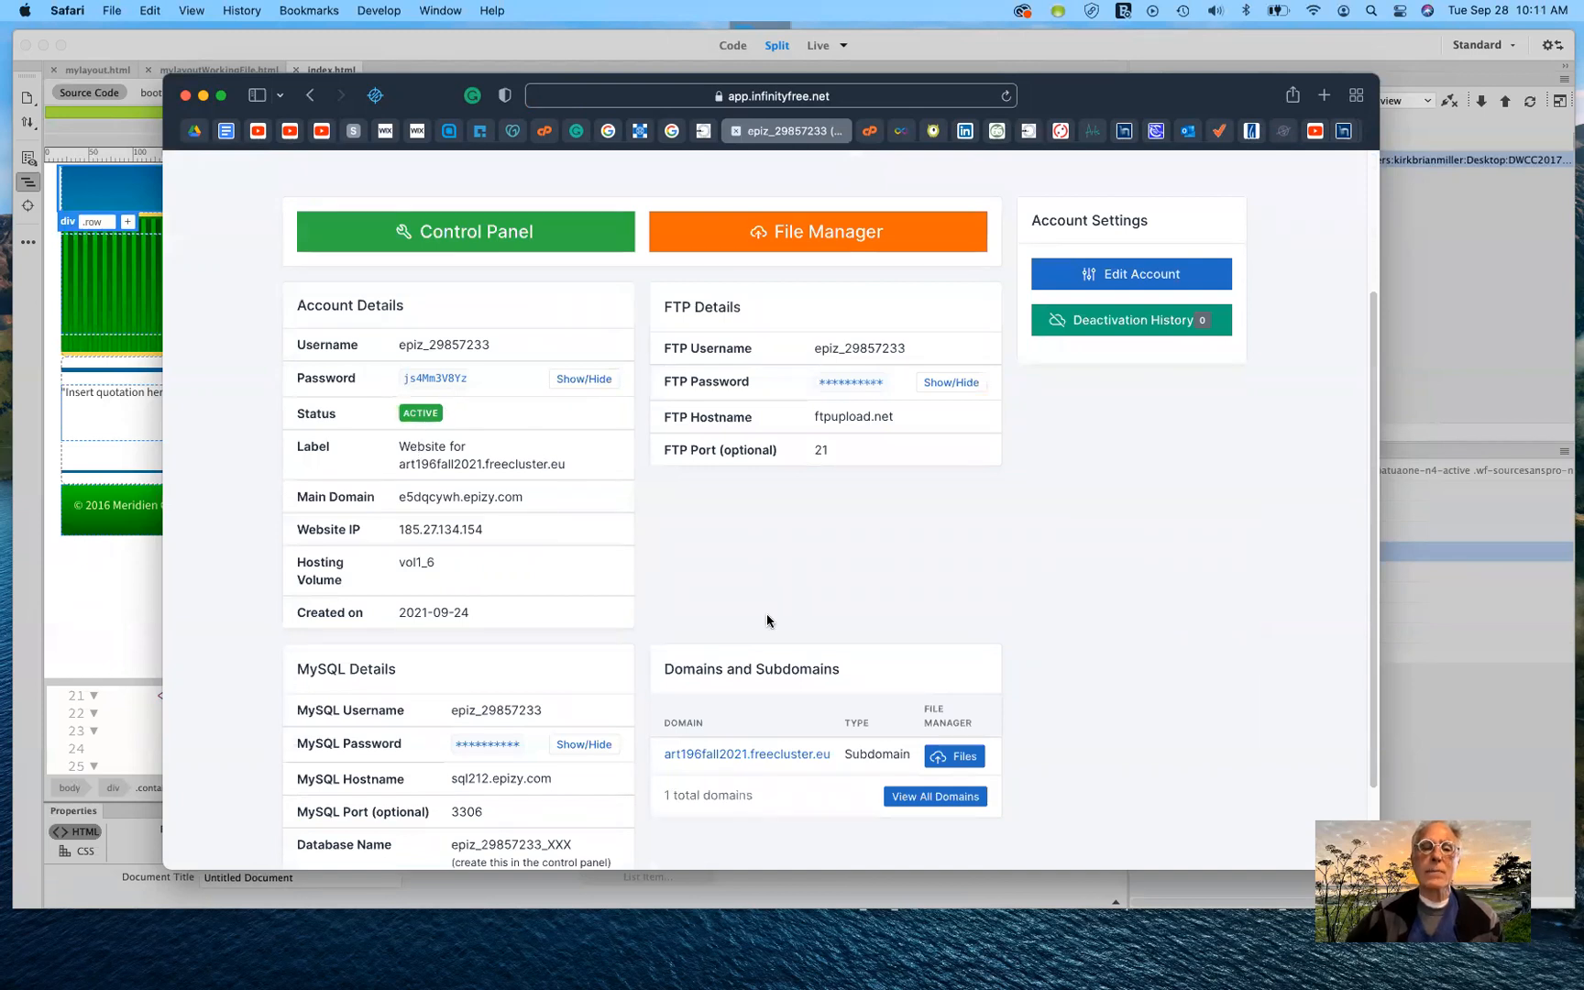
scroll(849, 621, "up", 2)
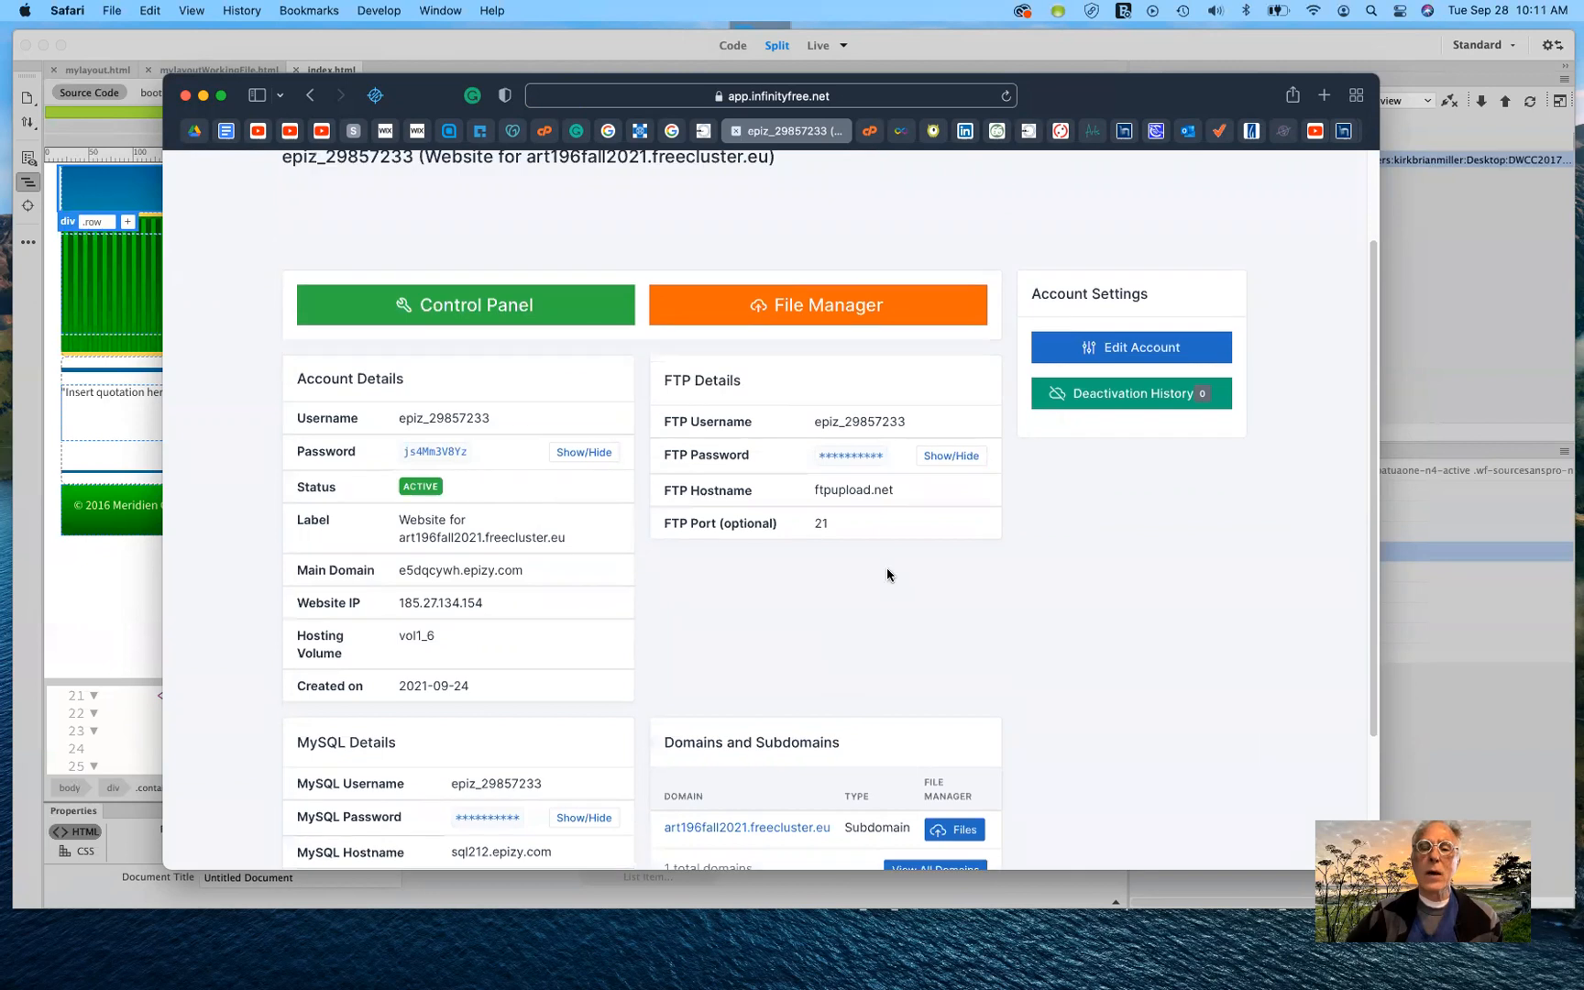
Step: Open the account's htdocs folder in the online file manager and upload green_styles.css and index.html from lesson07
left_click(833, 308)
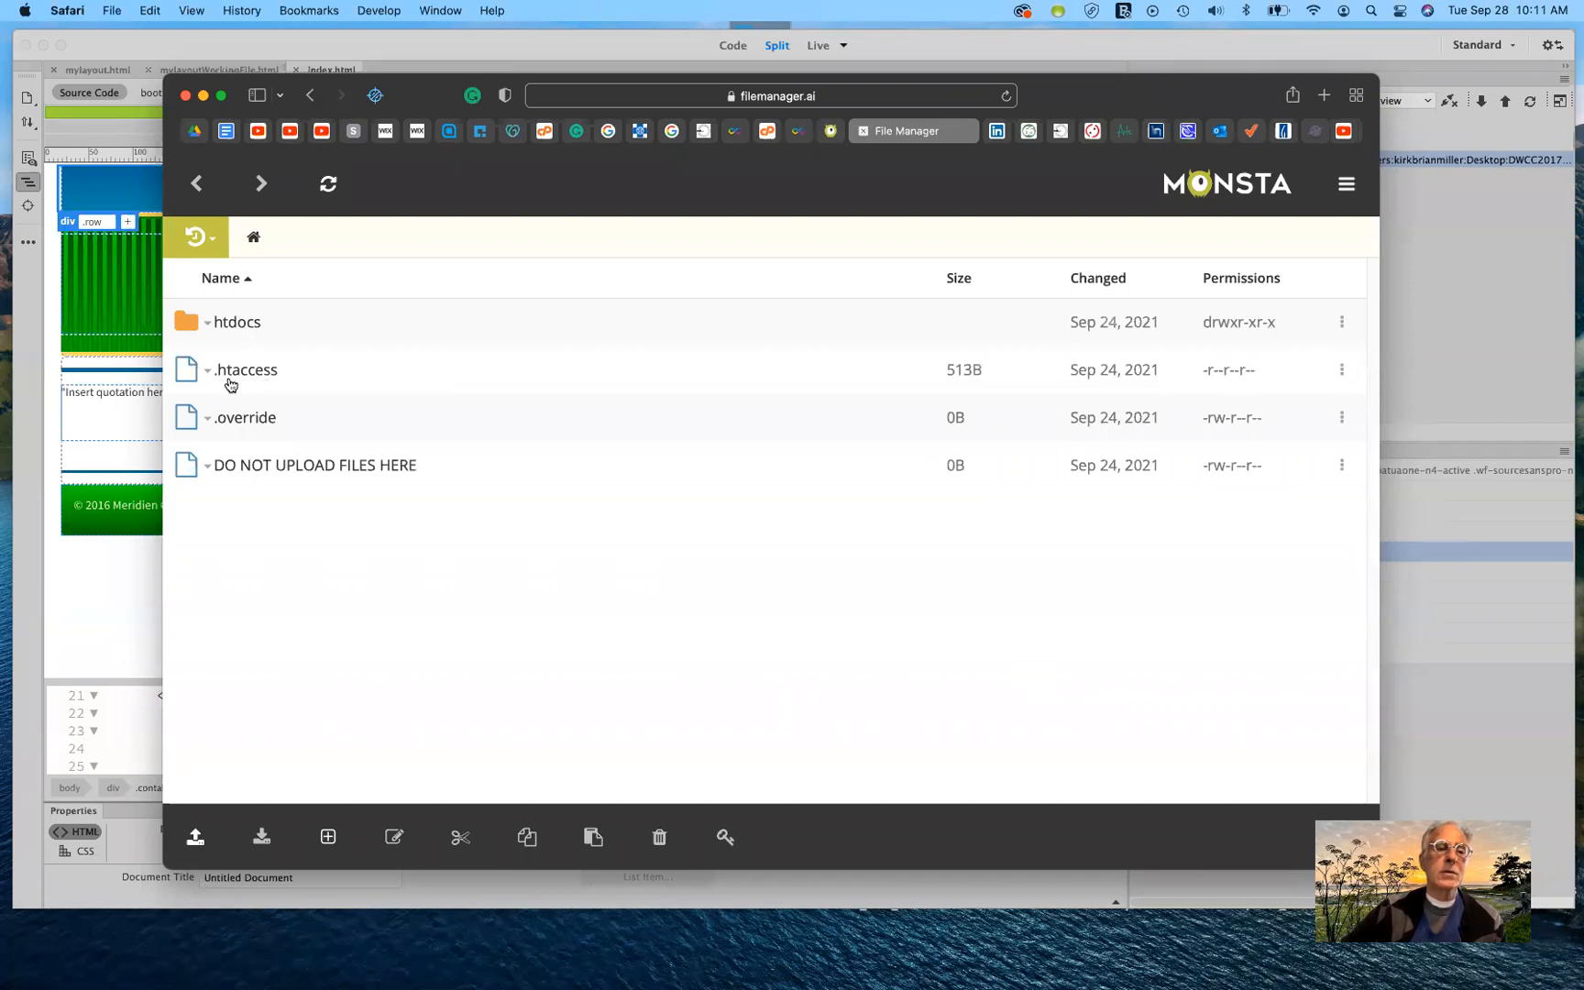
left_click(236, 323)
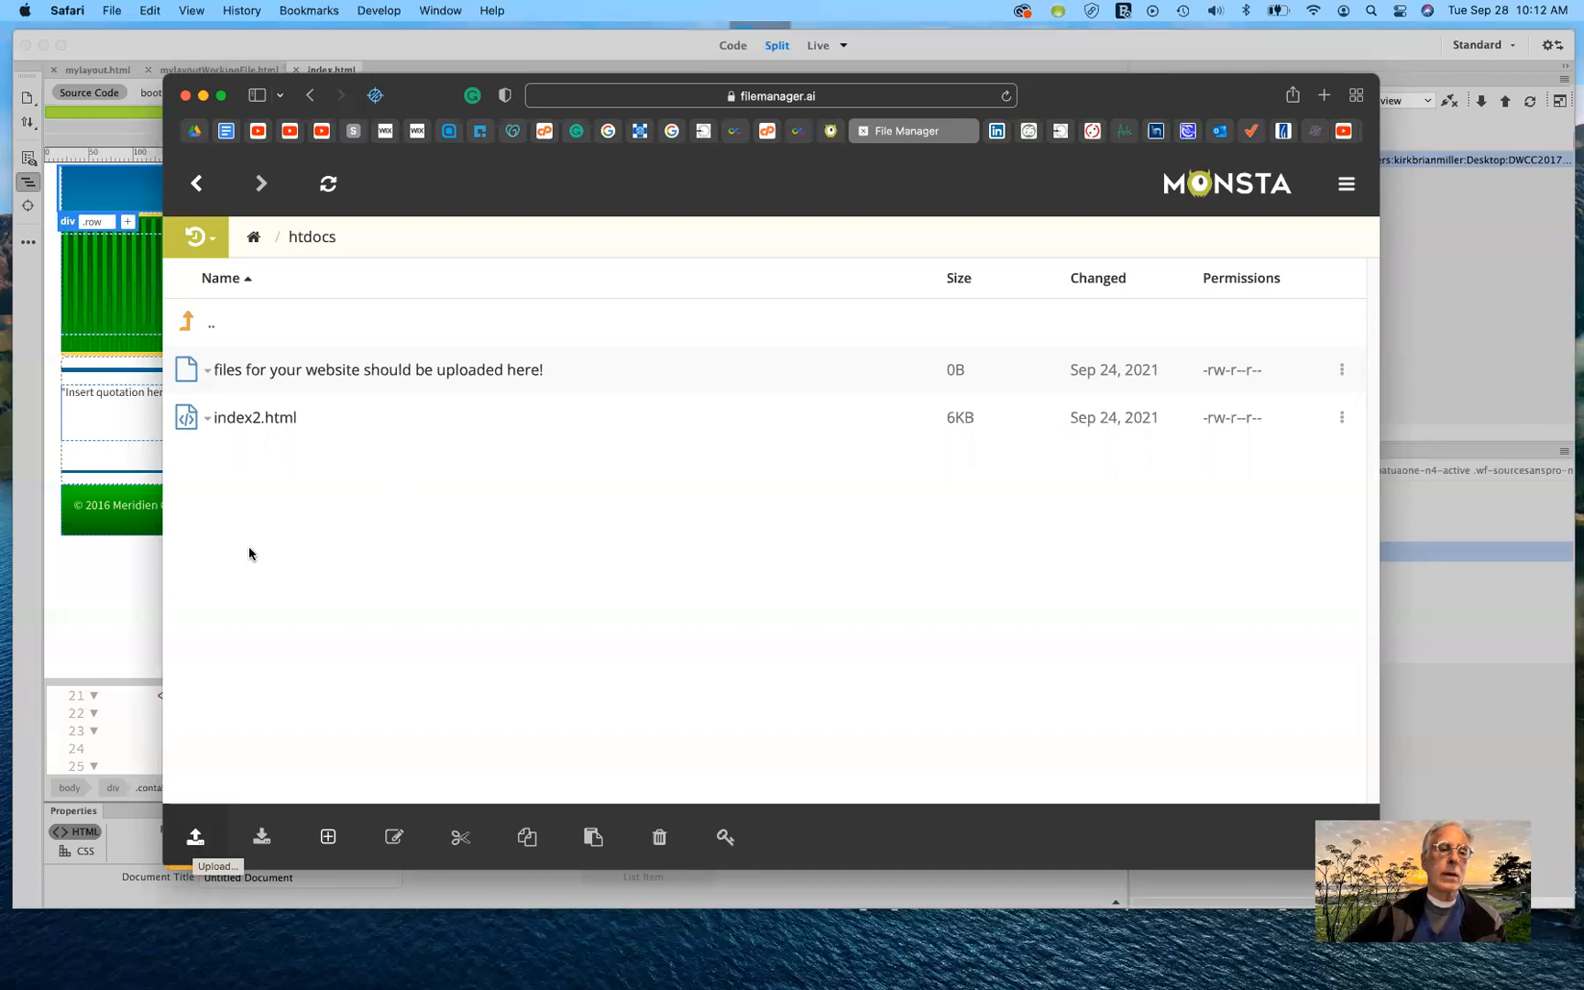
left_click(195, 839)
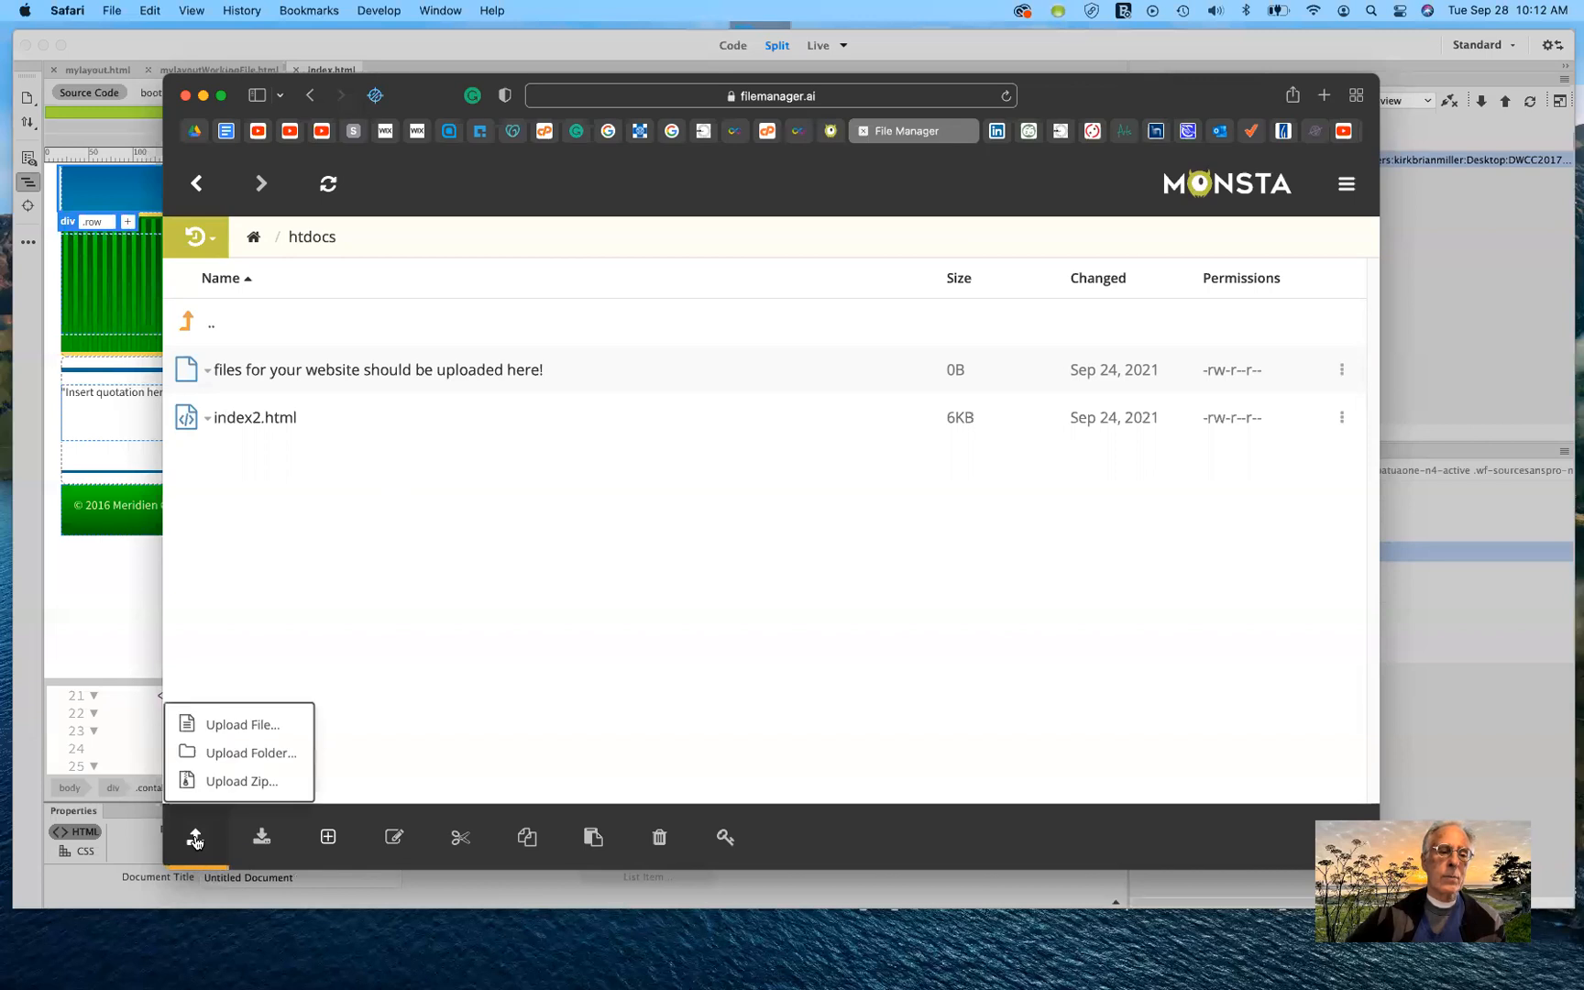
left_click(269, 727)
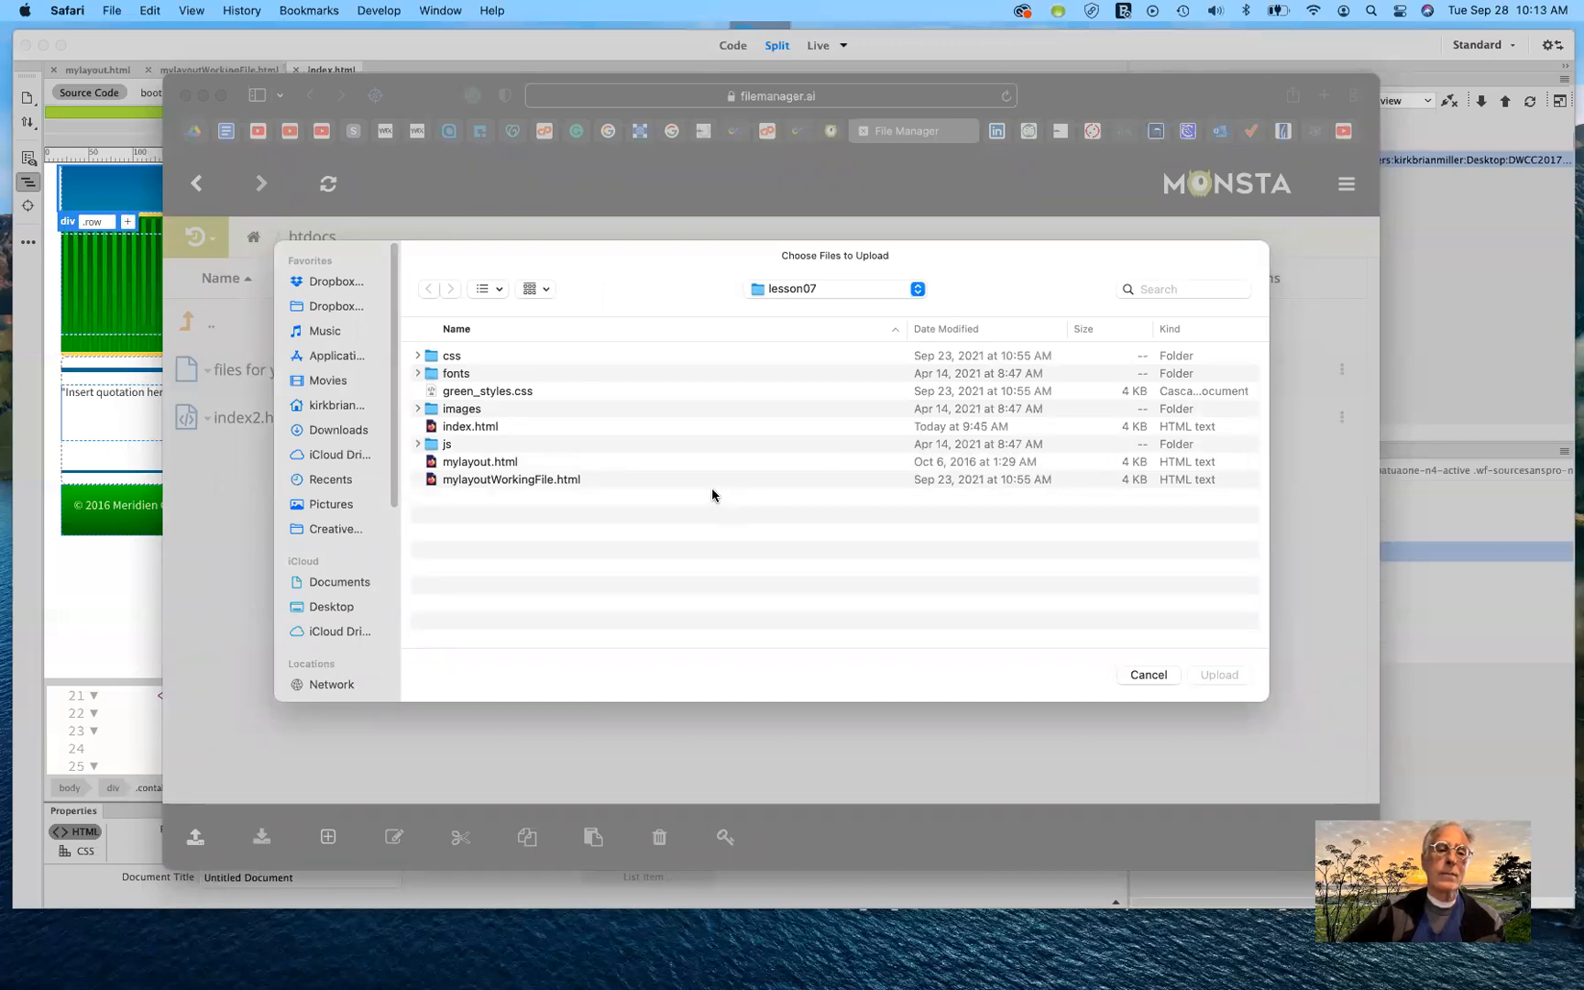
left_click(519, 394)
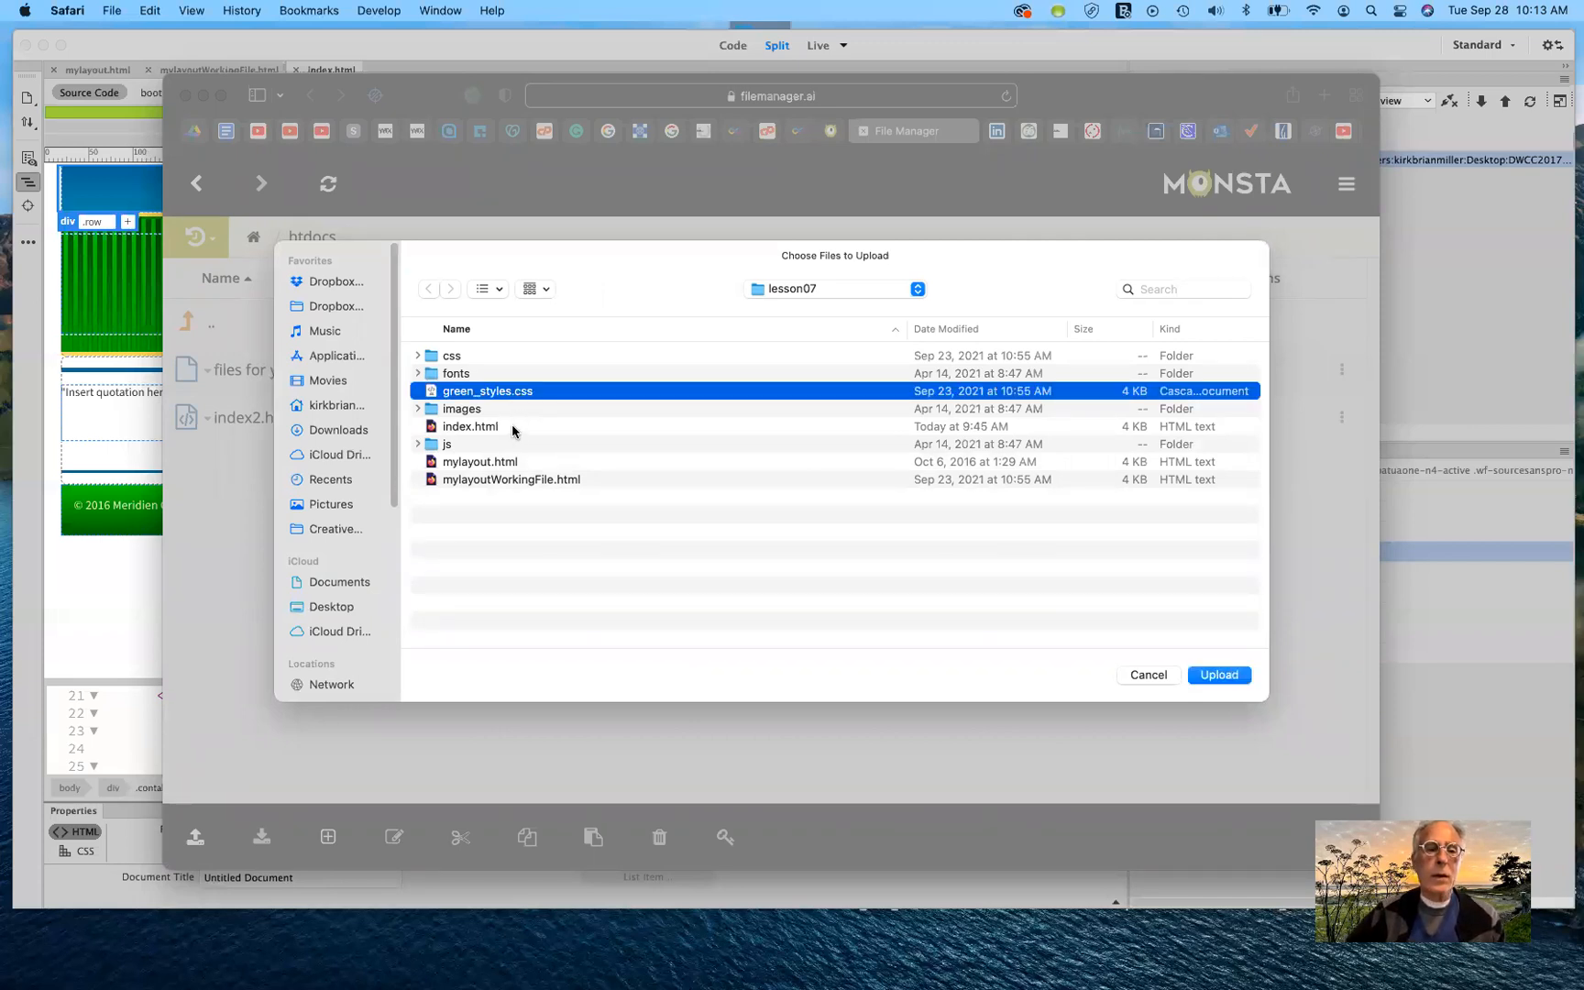
left_click(515, 428, "super")
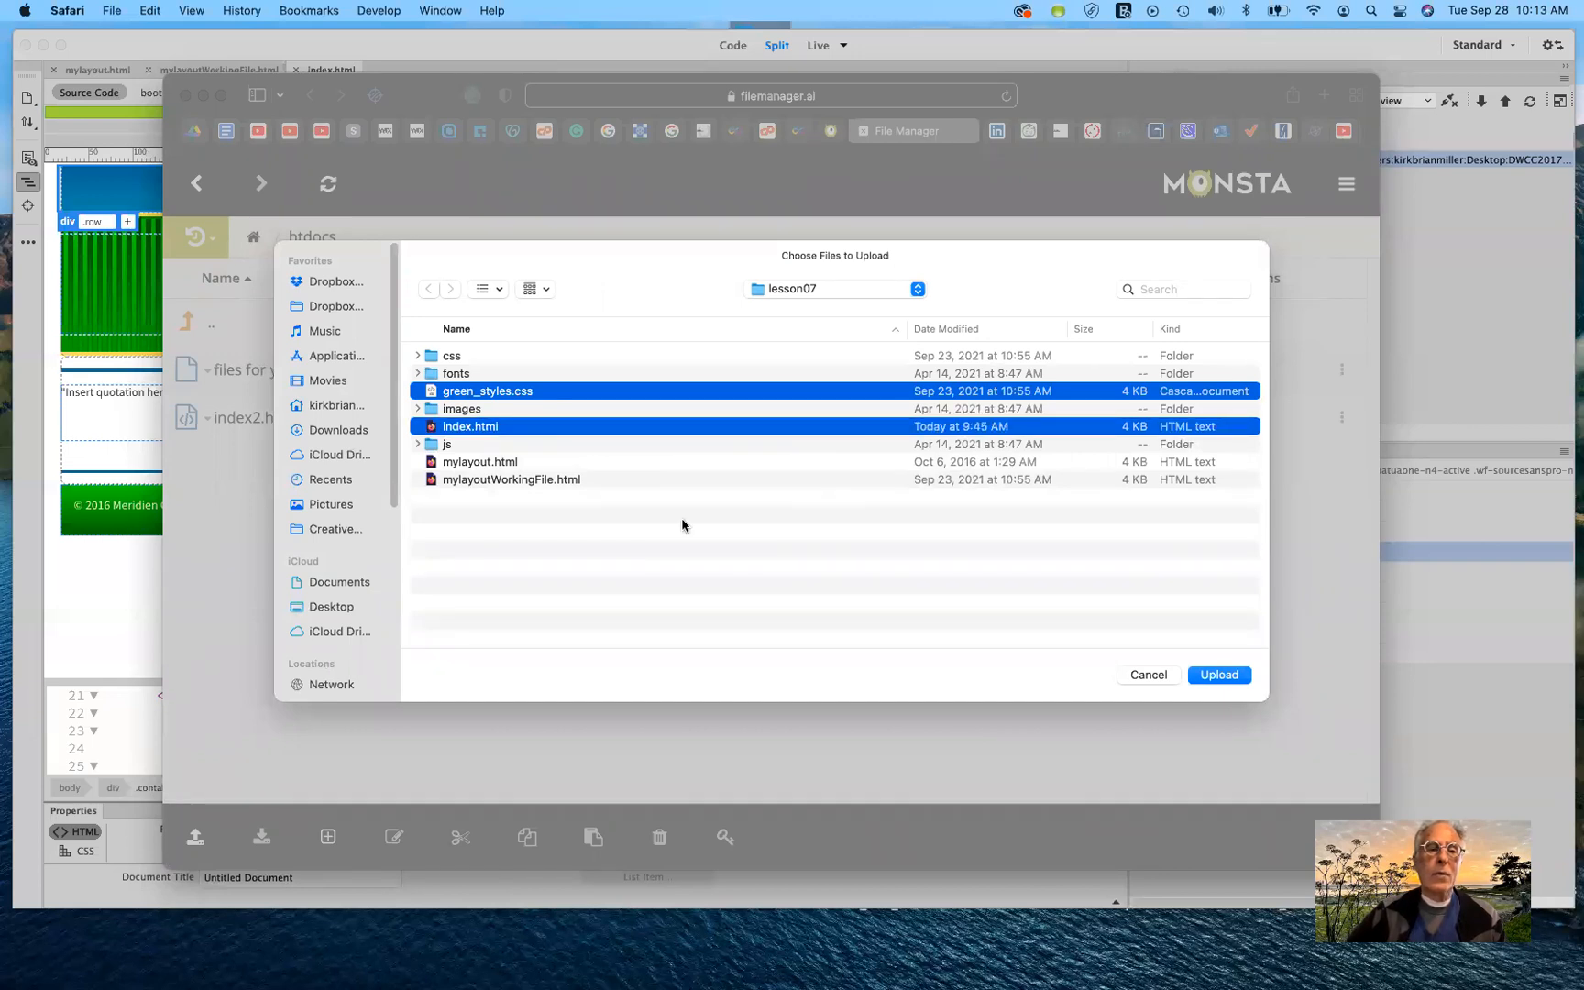
left_click(1219, 676)
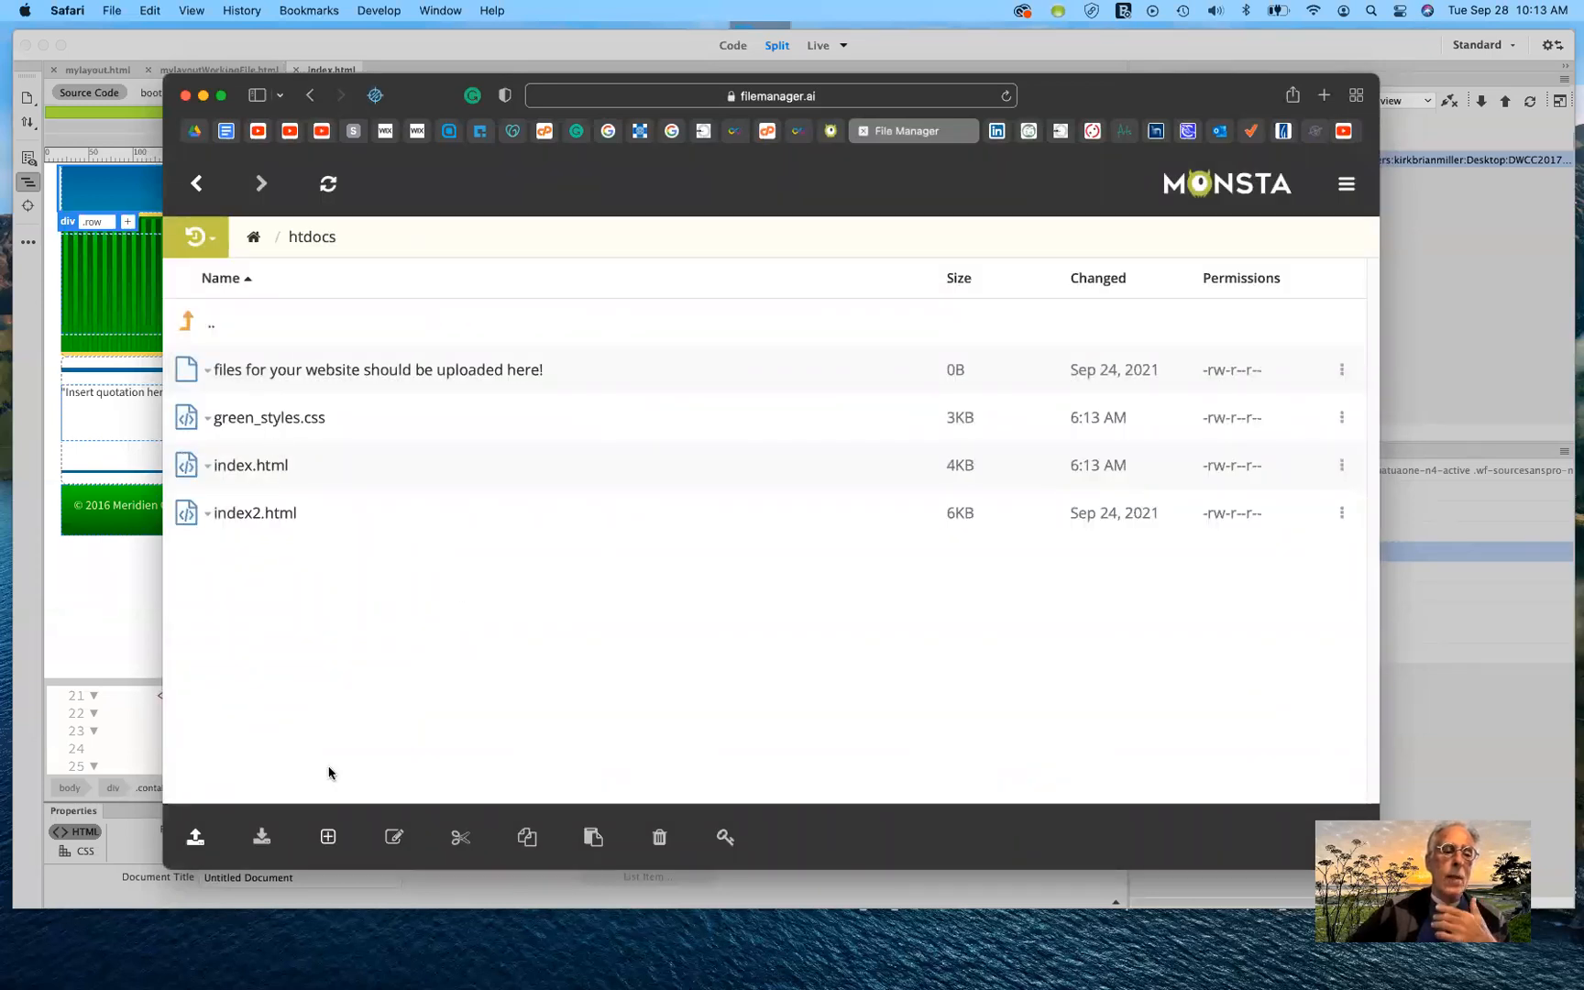
Step: Upload the css folder from lesson07 into htdocs
left_click(194, 839)
left_click(223, 754)
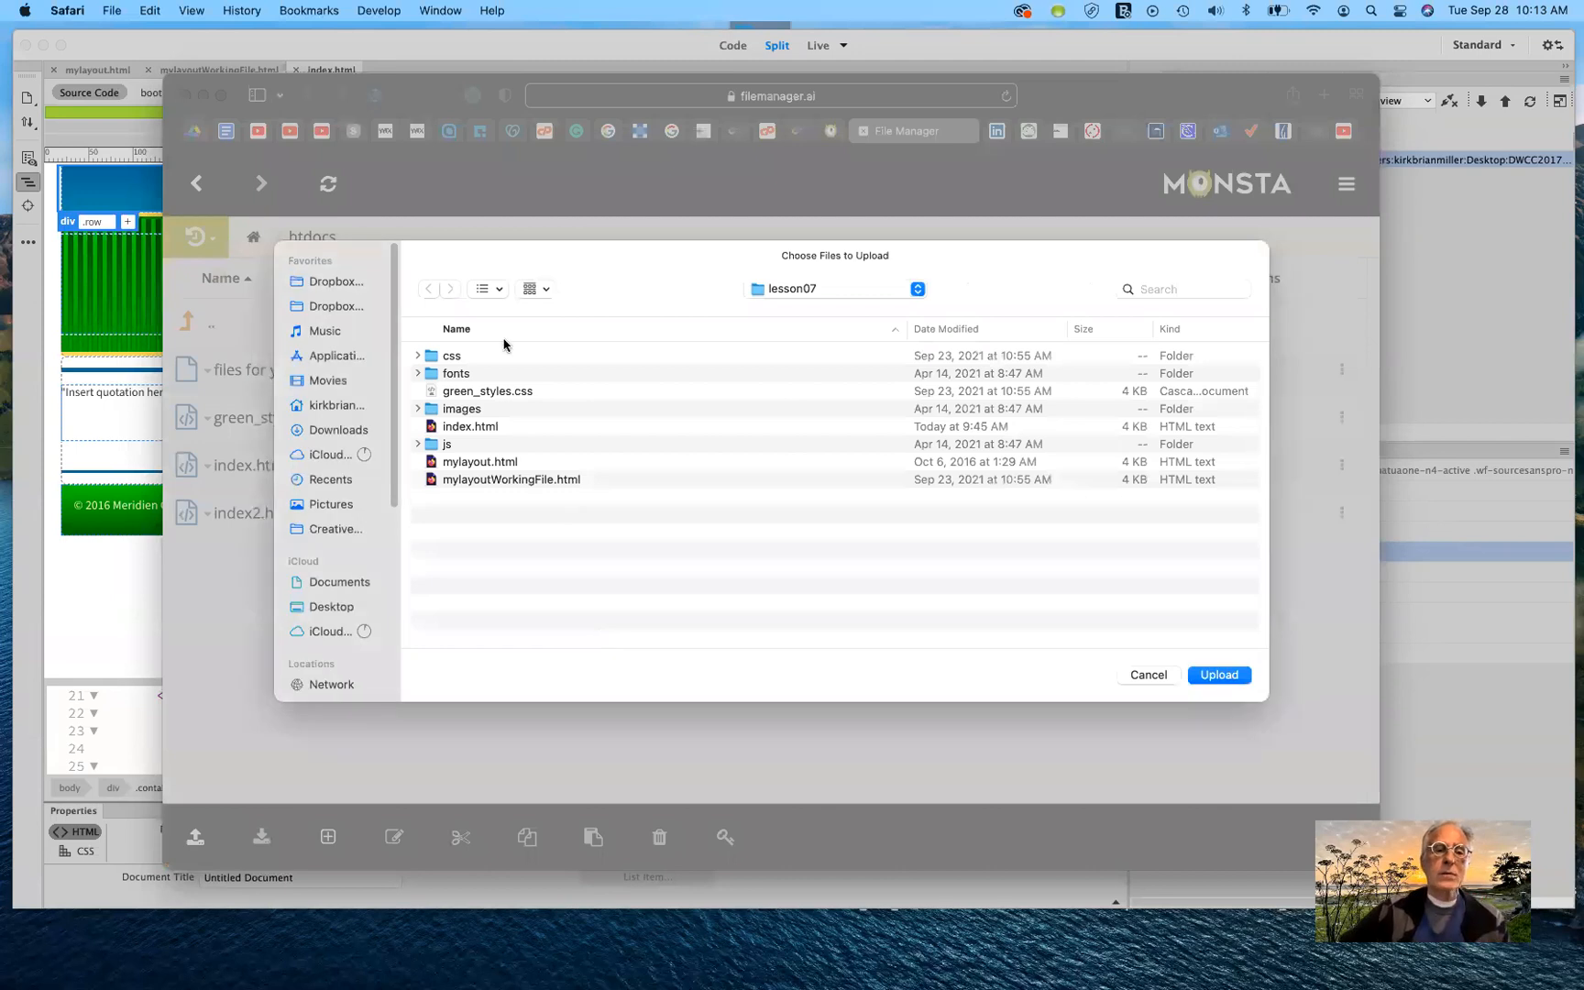
left_click(495, 358)
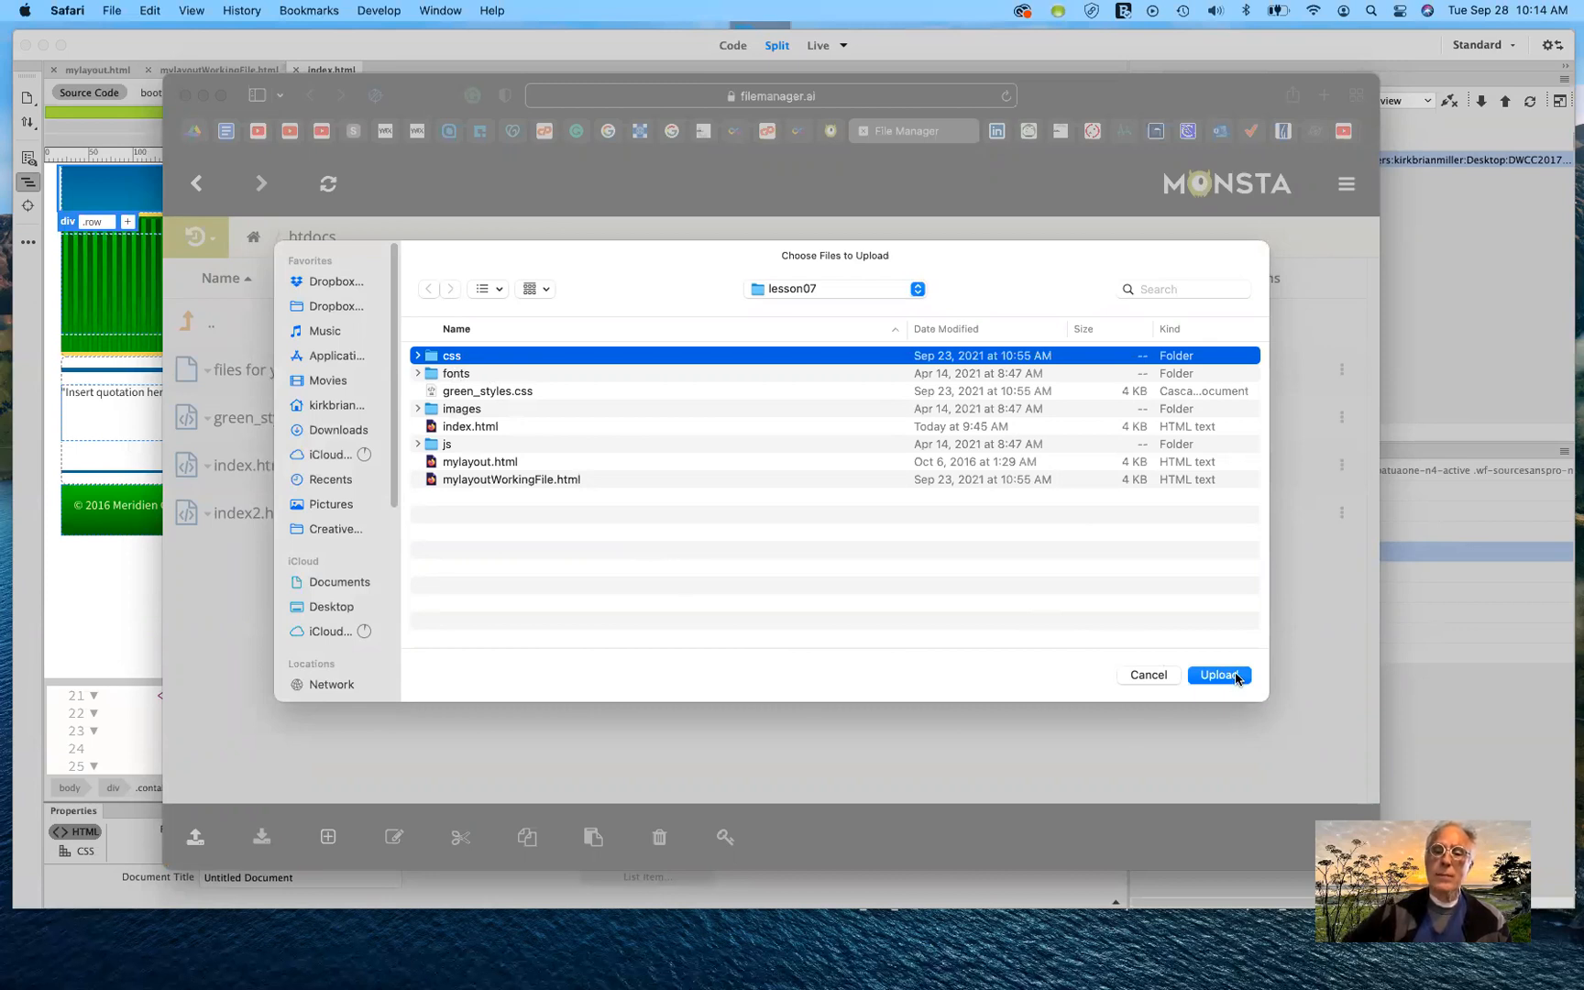
left_click(1235, 676)
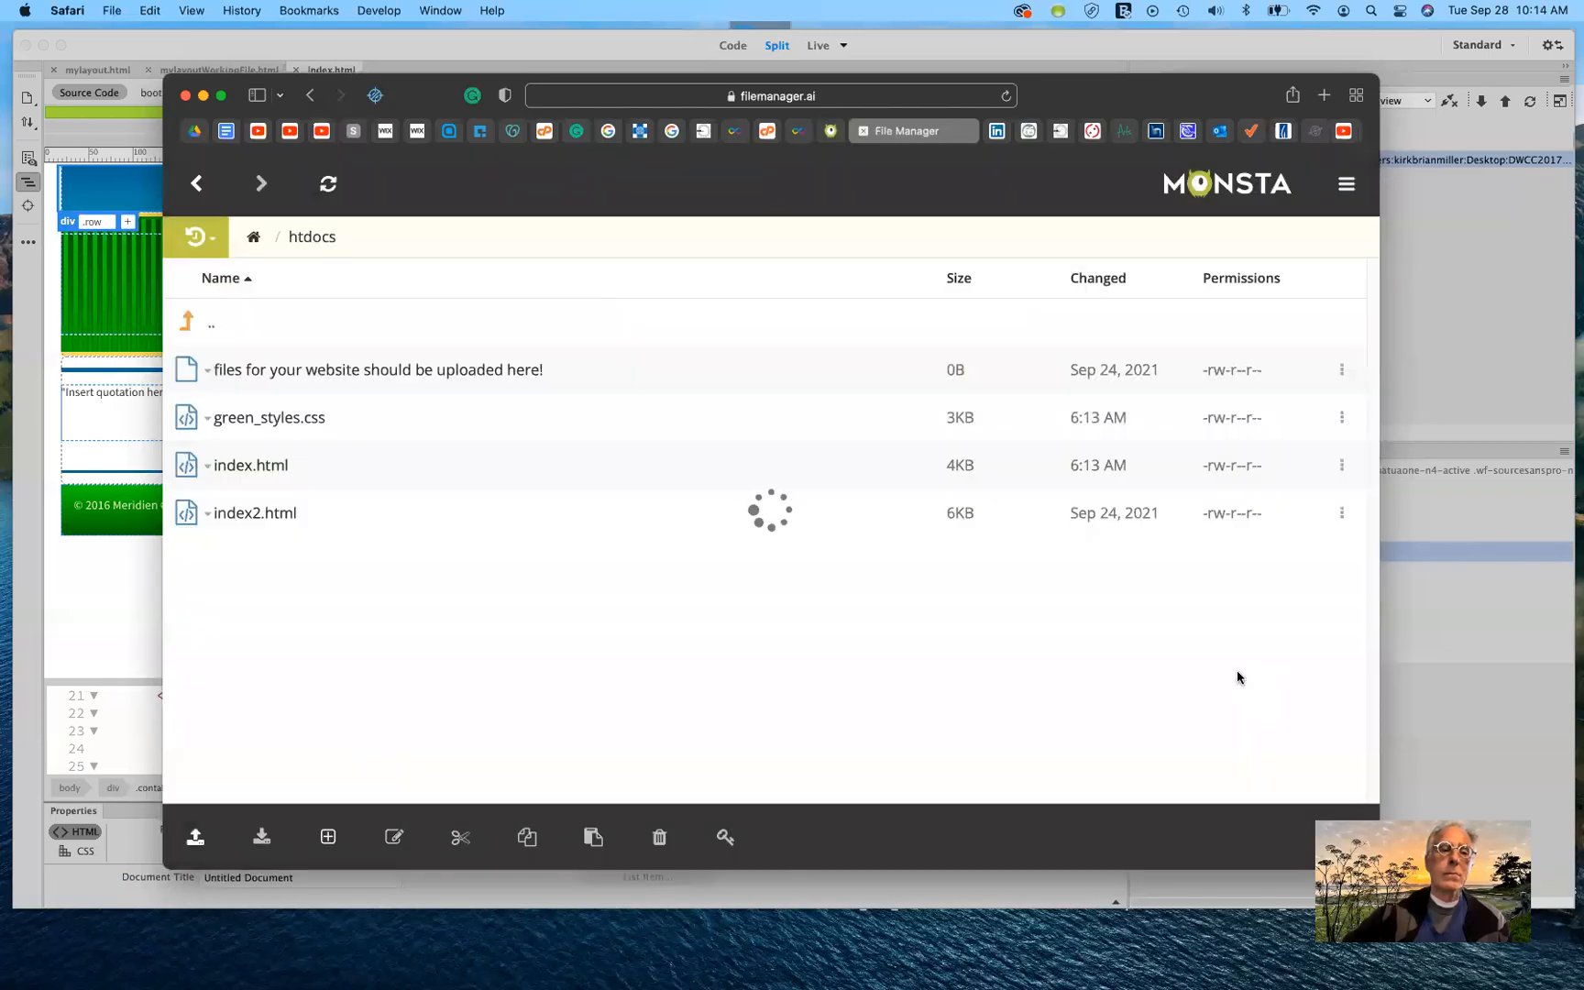
Step: Upload the fonts folder from lesson07 into htdocs
left_click(195, 839)
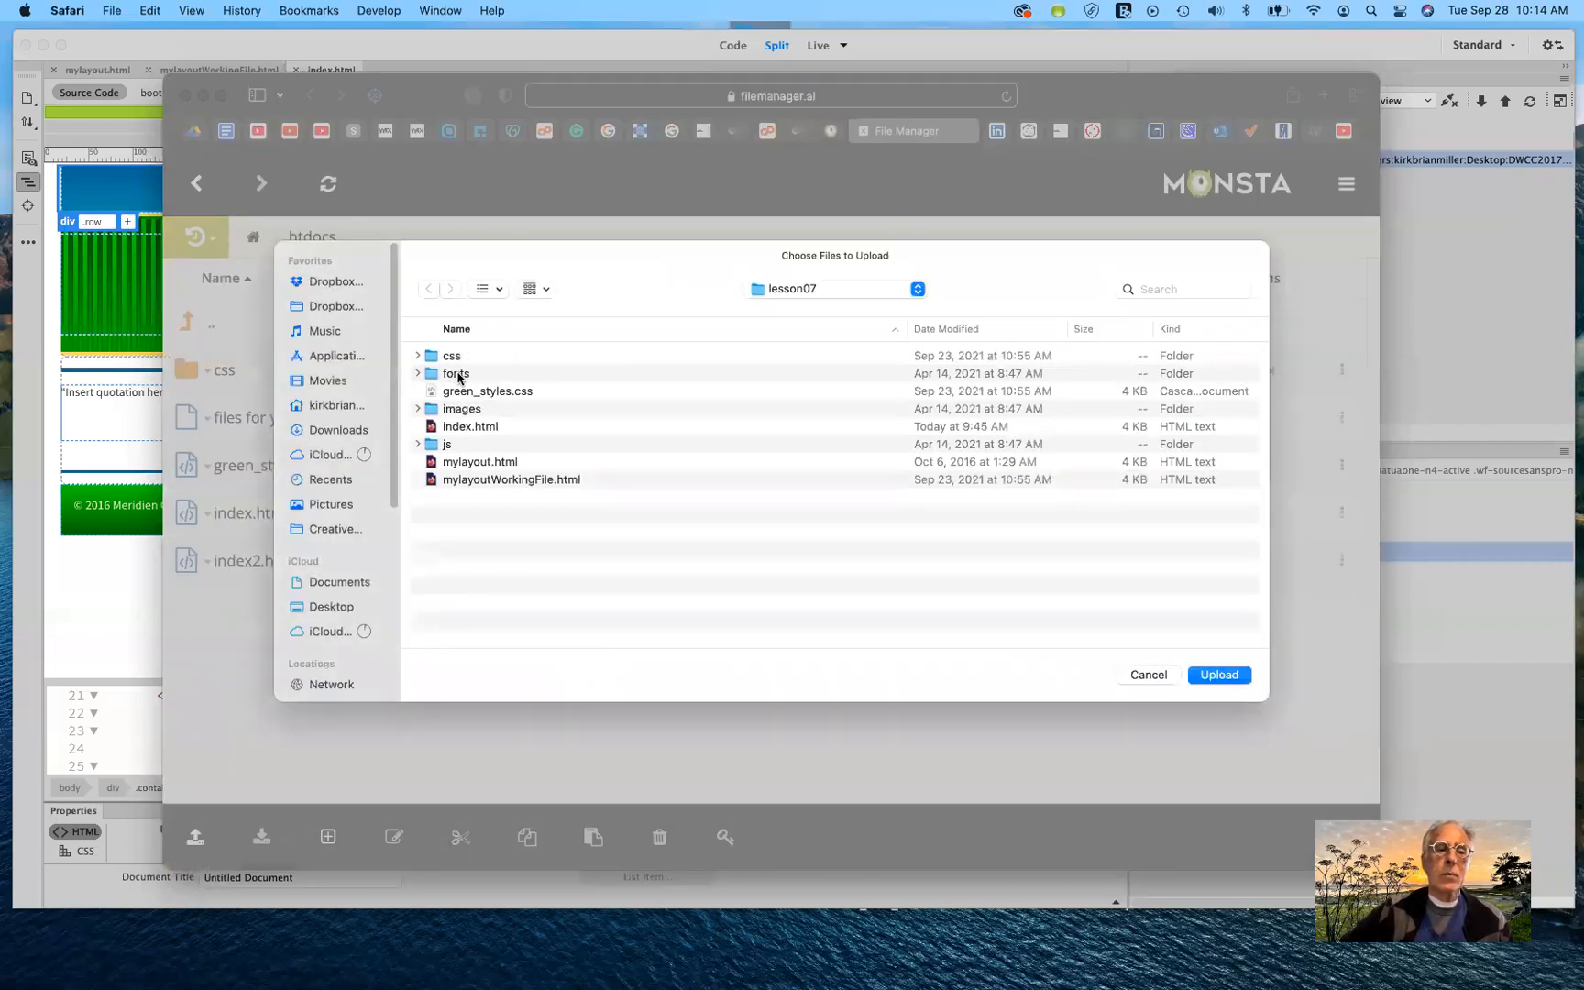
left_click(460, 377)
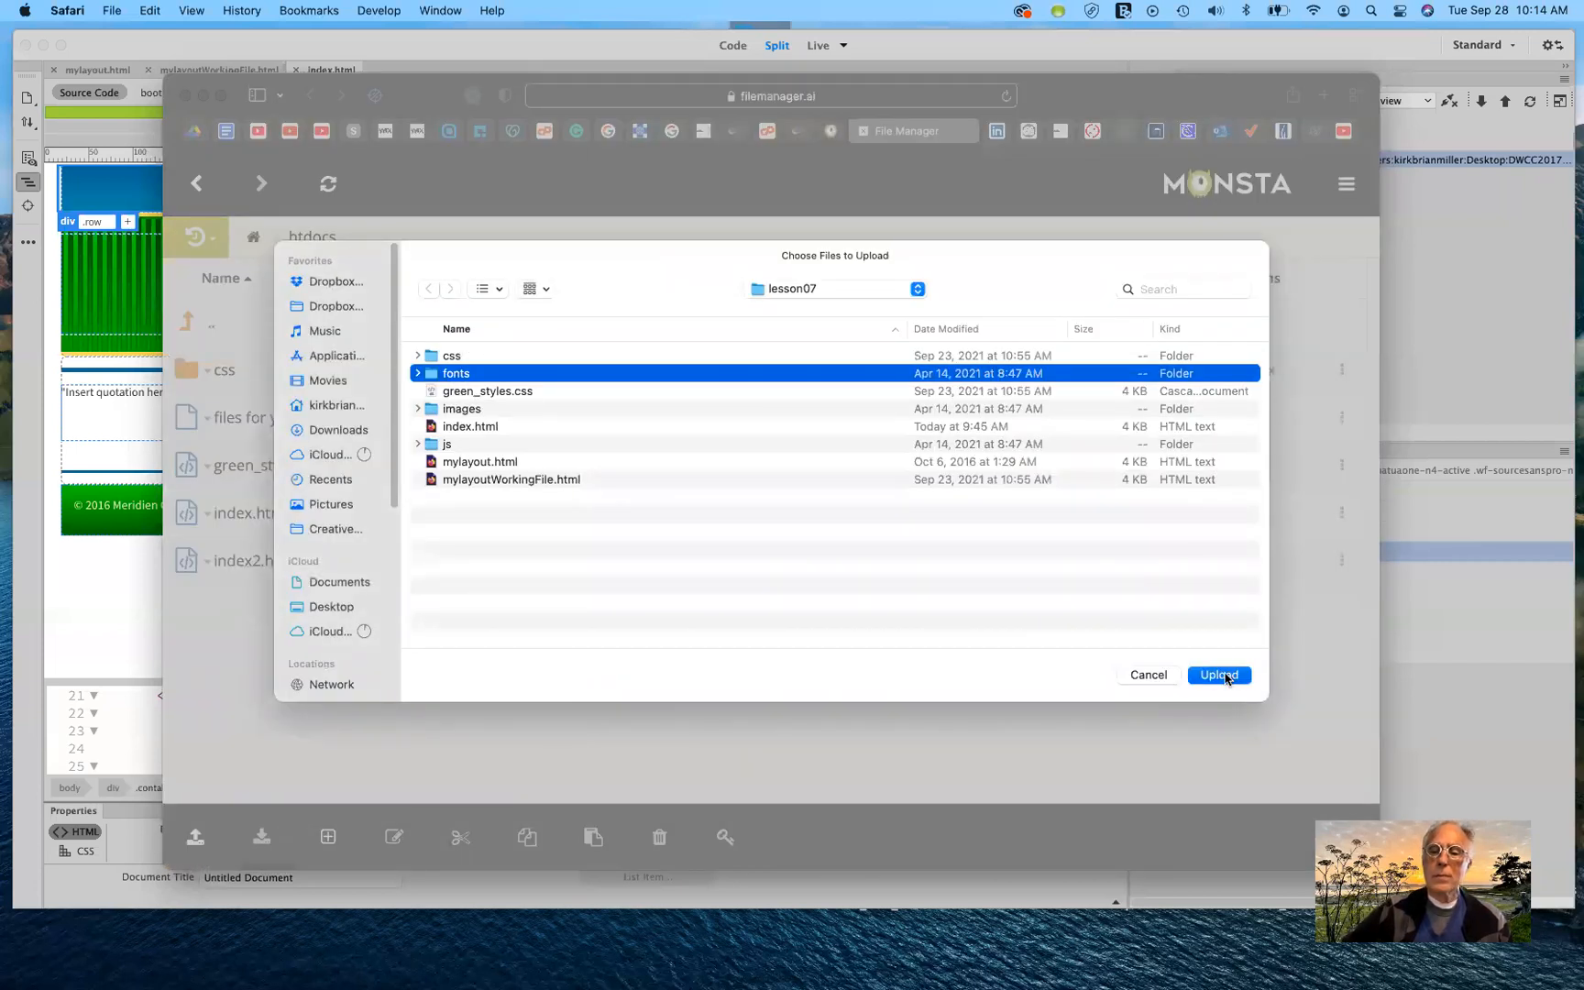
left_click(905, 697)
key("Return")
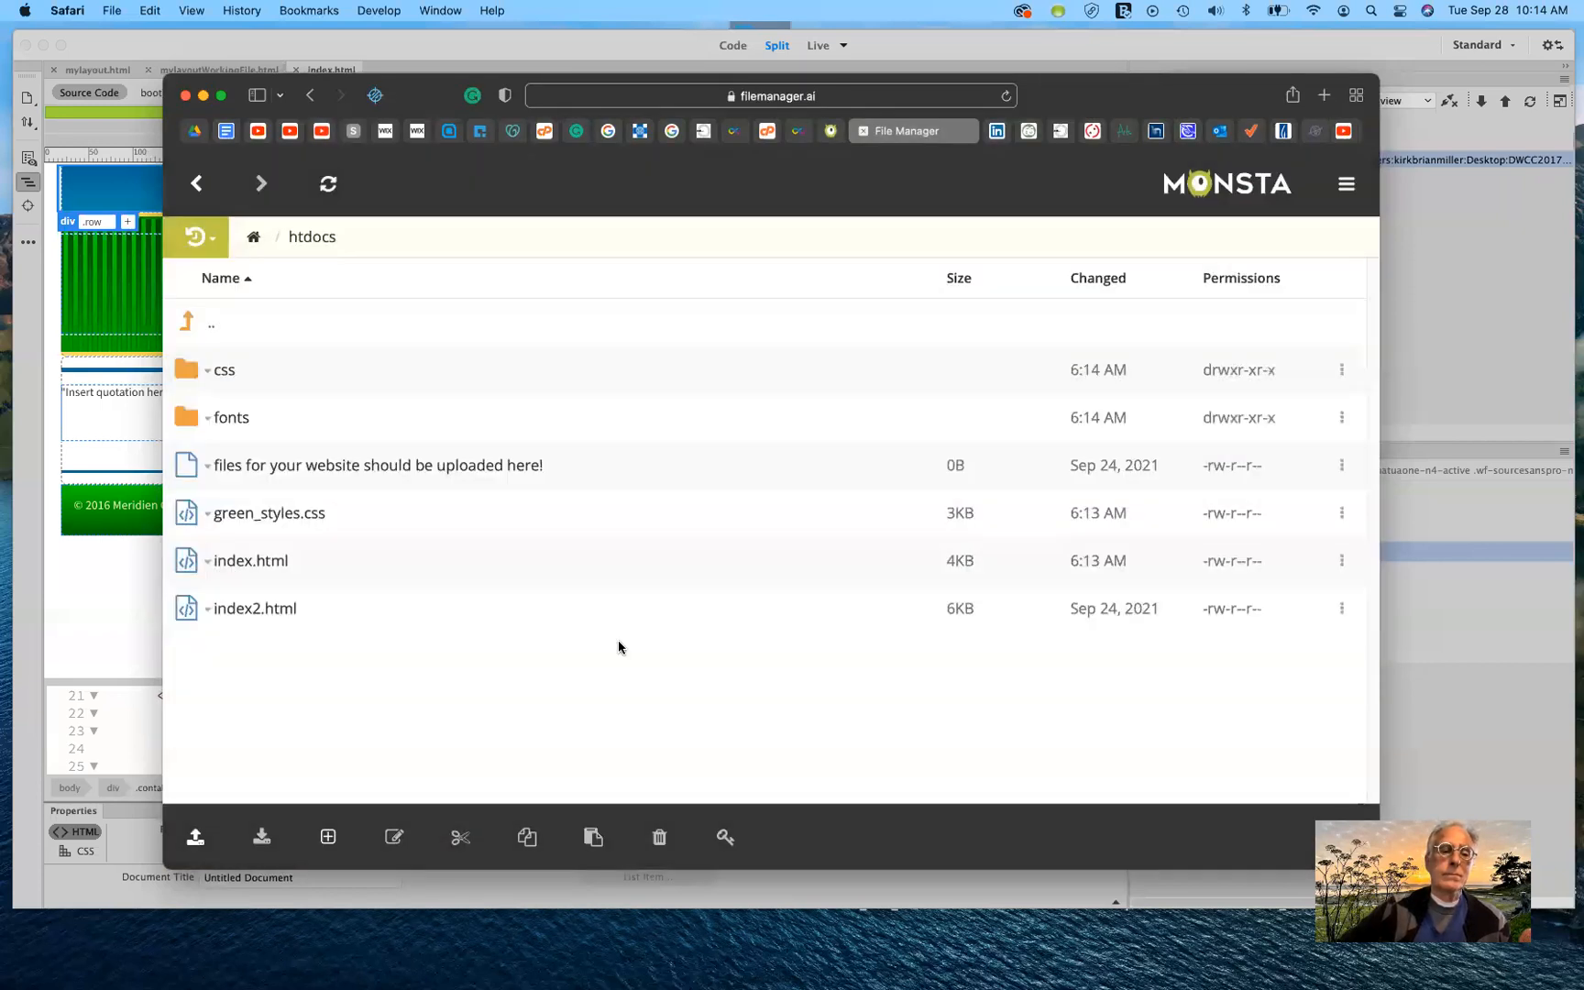
Step: Upload the images folder from lesson07 into htdocs
left_click(195, 837)
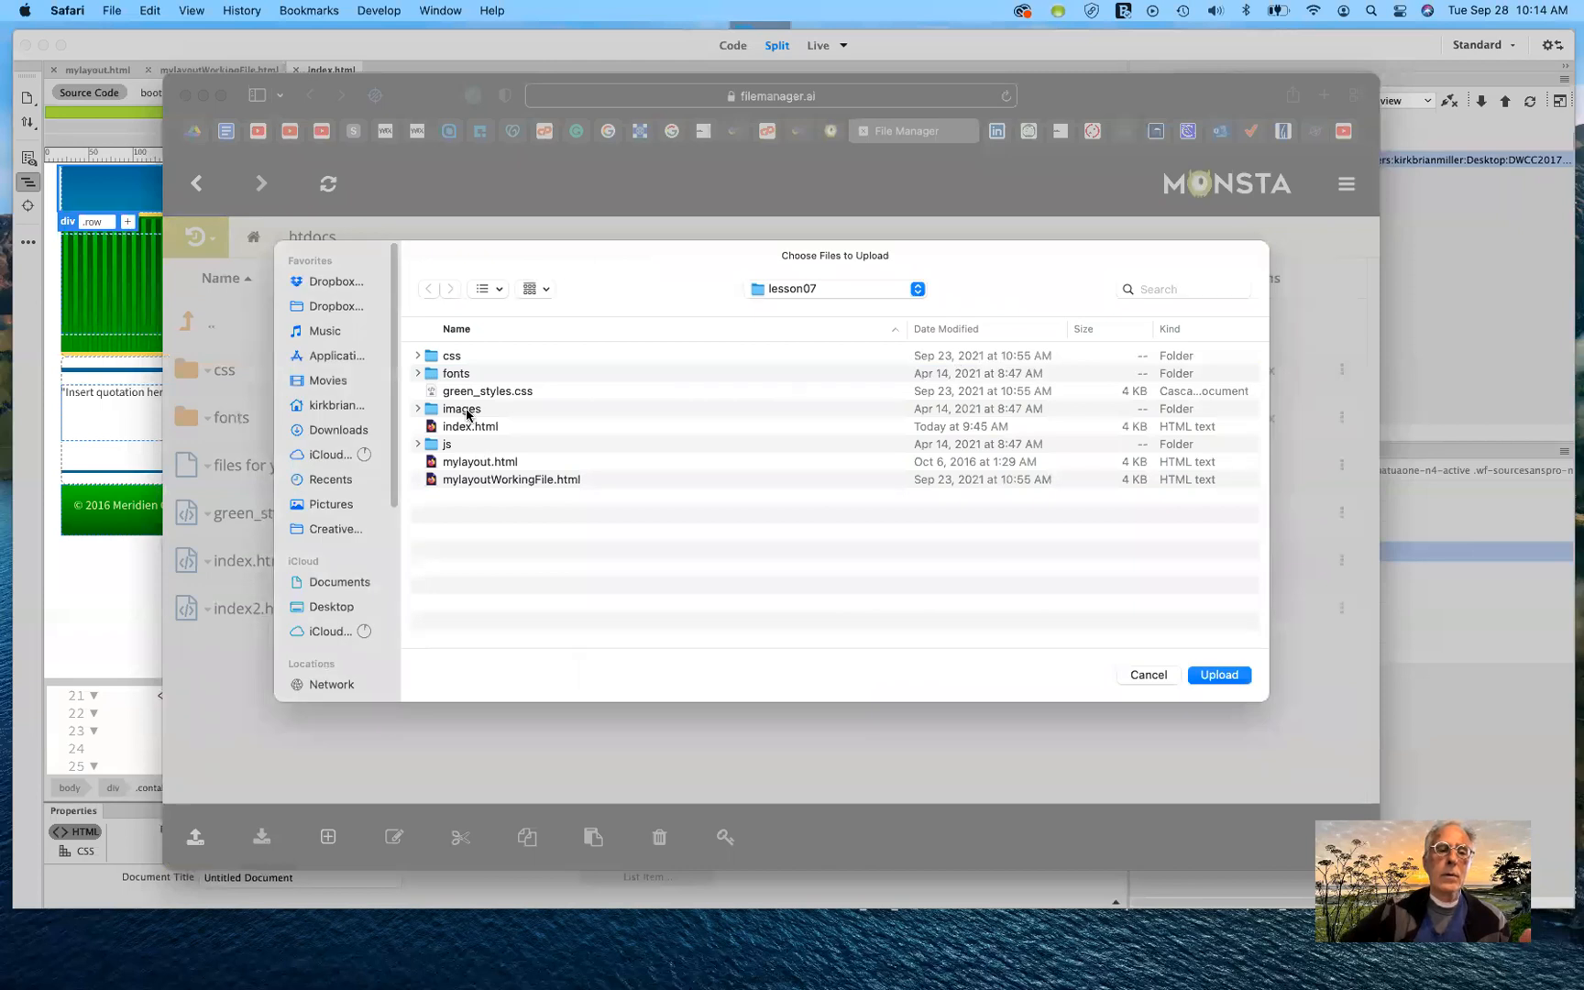
left_click(467, 414)
left_click(1234, 676)
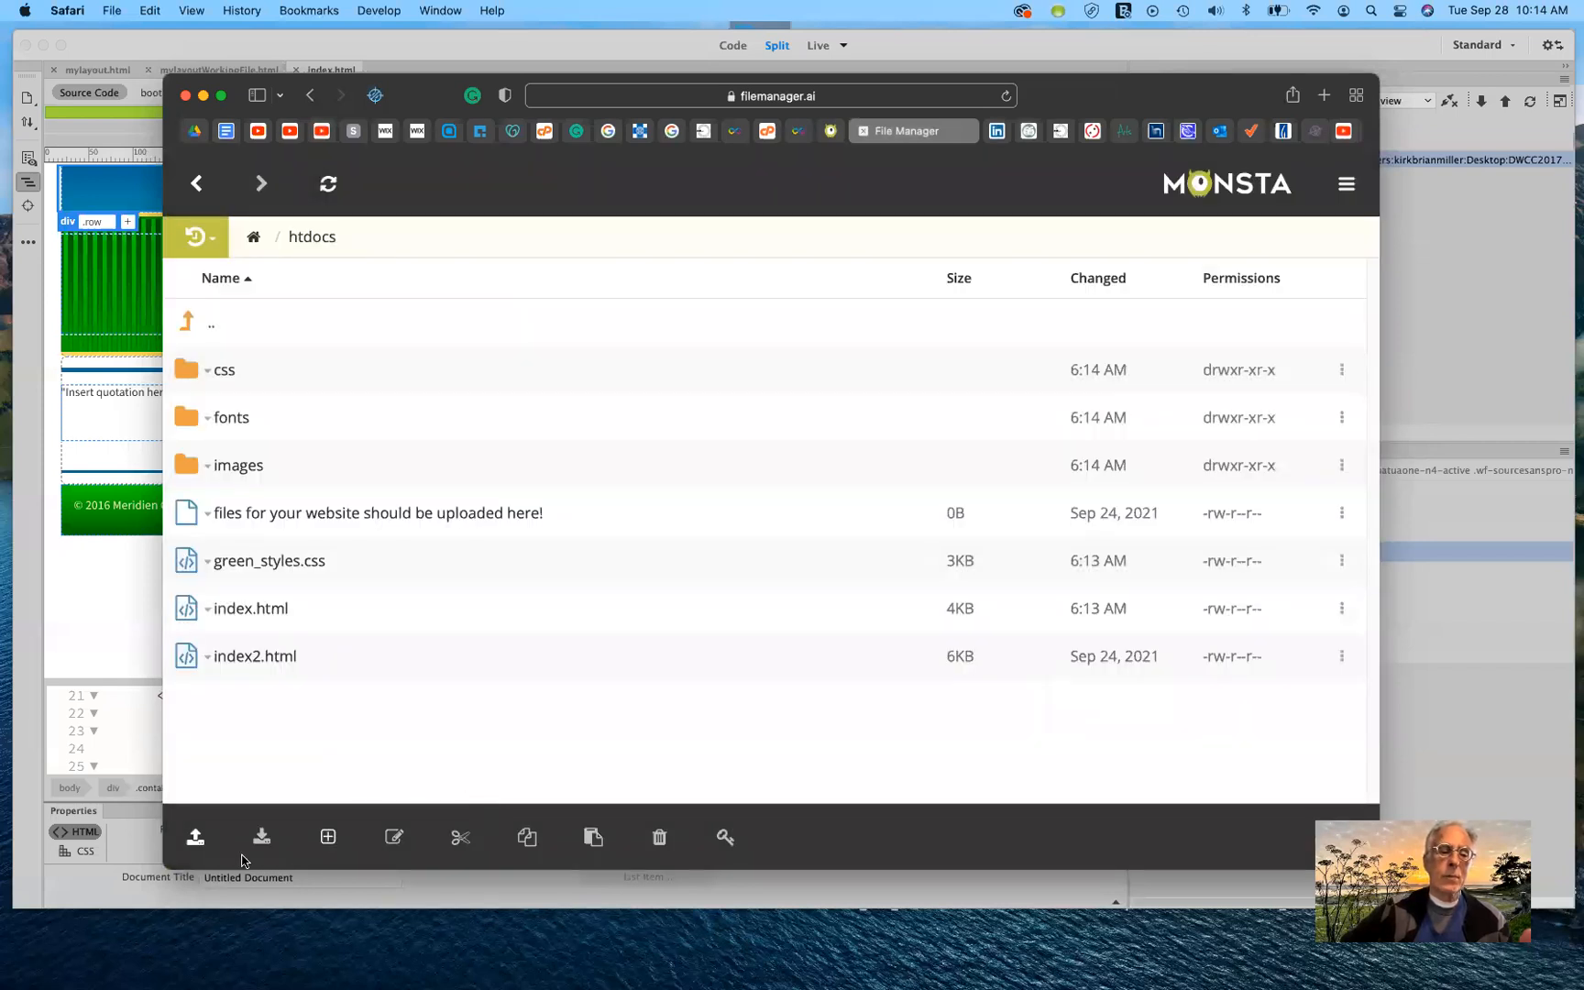
Step: Upload the js folder from lesson07 into htdocs
left_click(195, 838)
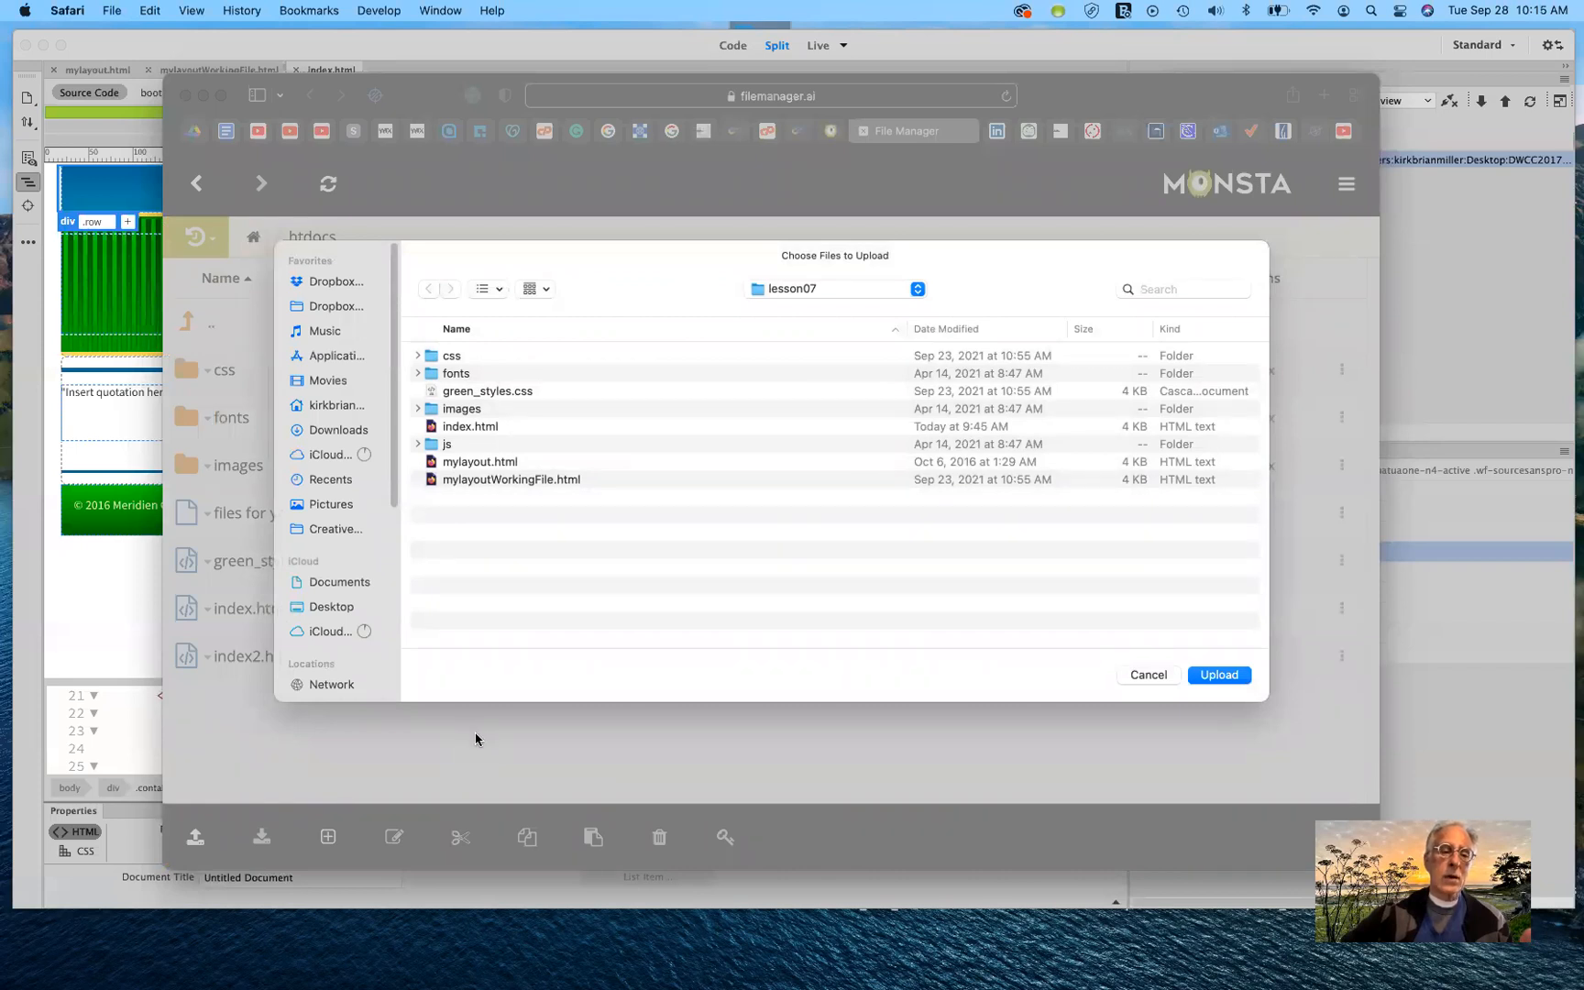
left_click(493, 449)
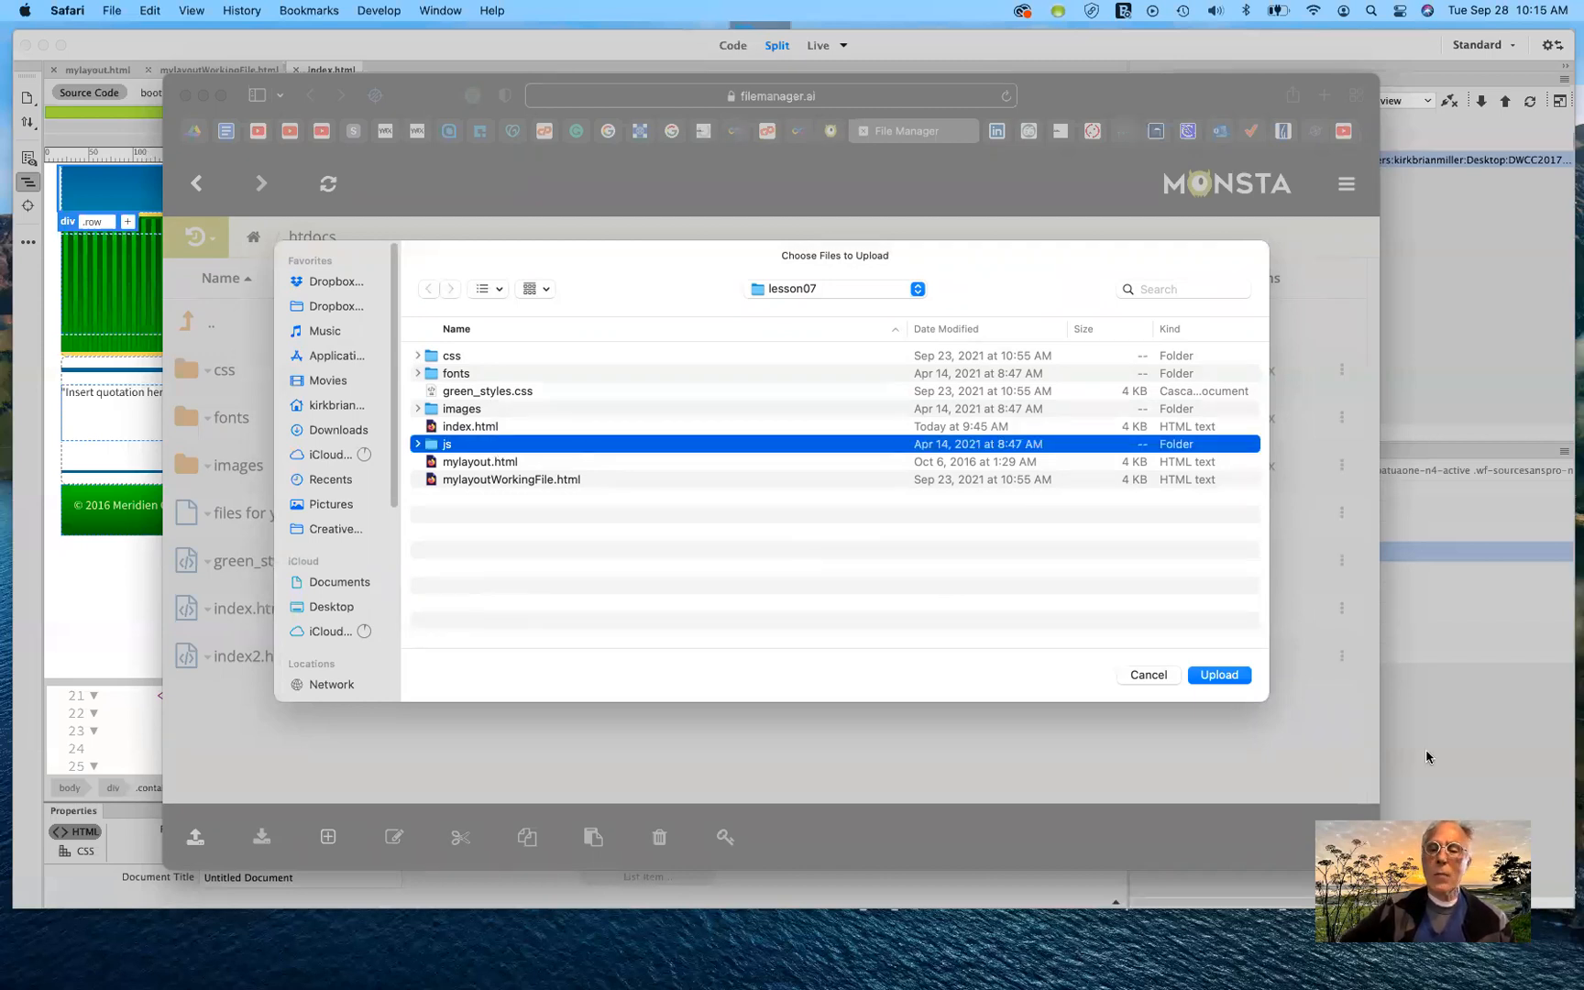
left_click(1222, 678)
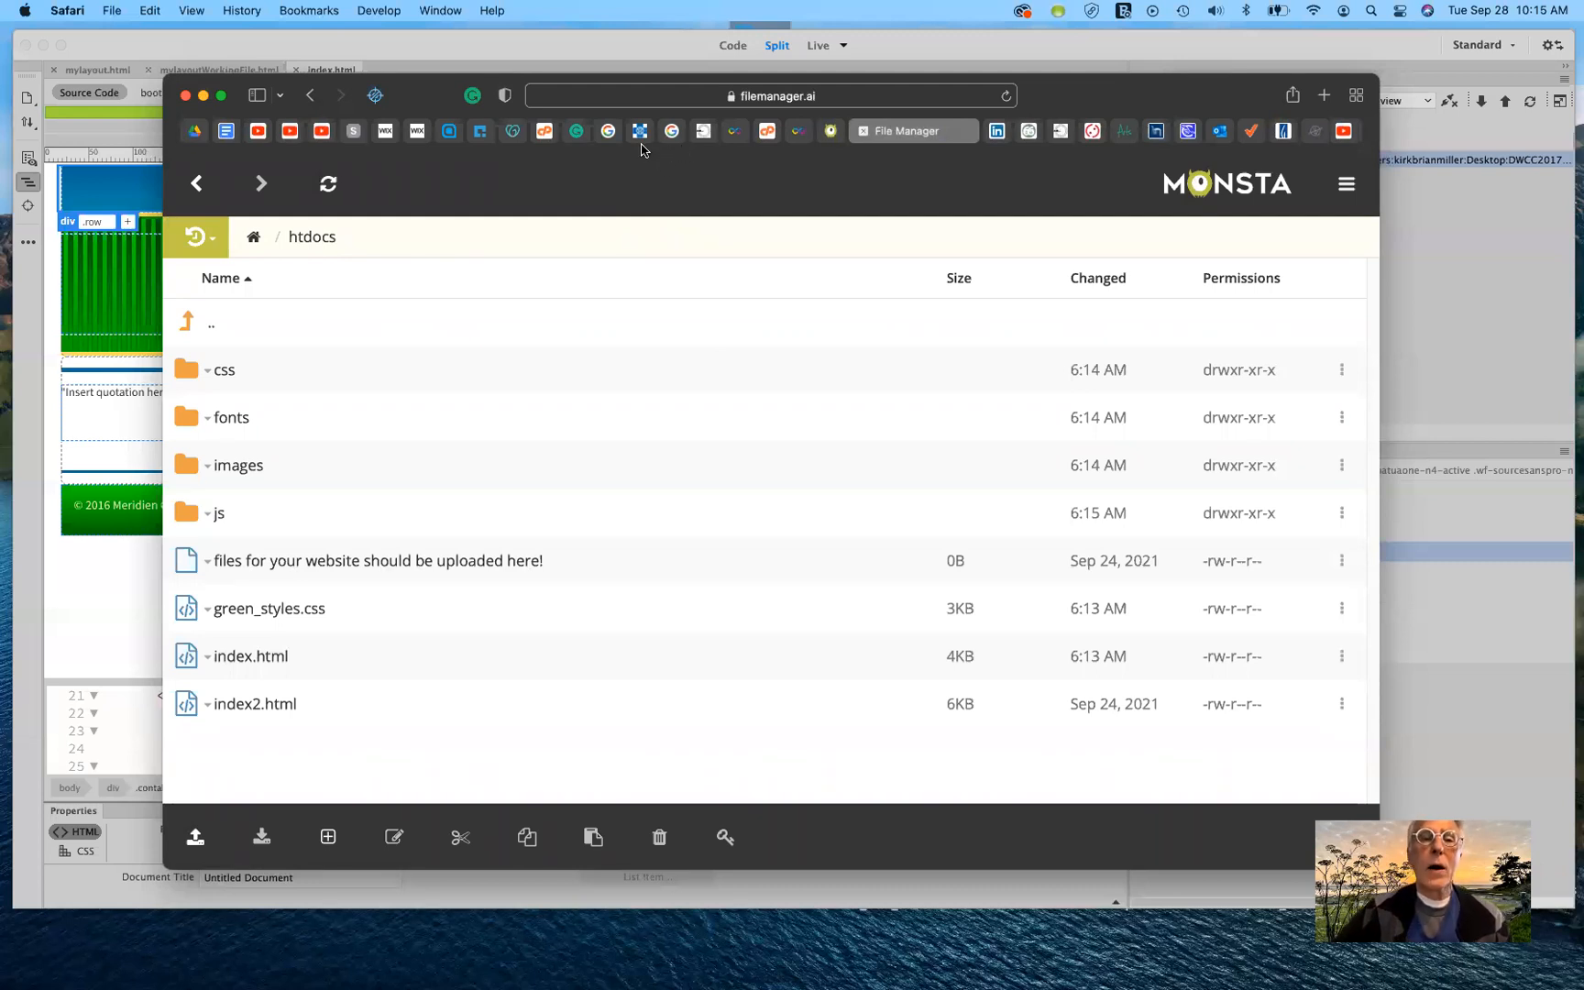
Step: Return to the InfinityFree account page and open the published site art196fall2021.freecluster.eu from its domain list
left_click(734, 134)
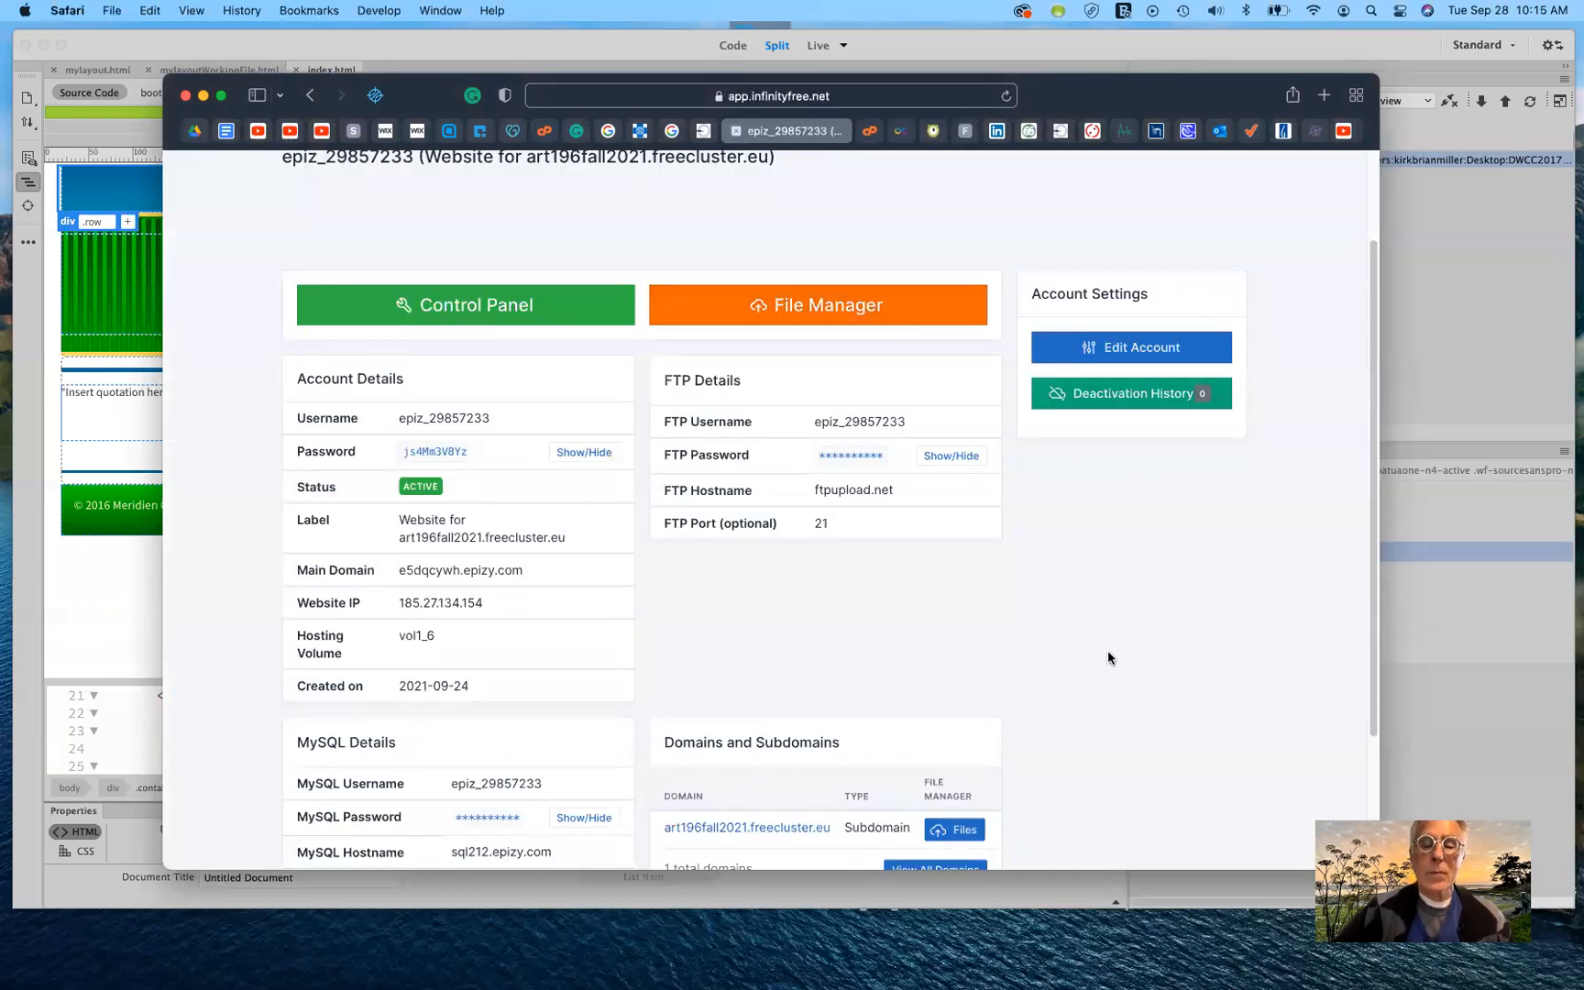
scroll(1108, 658, "down", 5)
scroll(1107, 657, "up", 5)
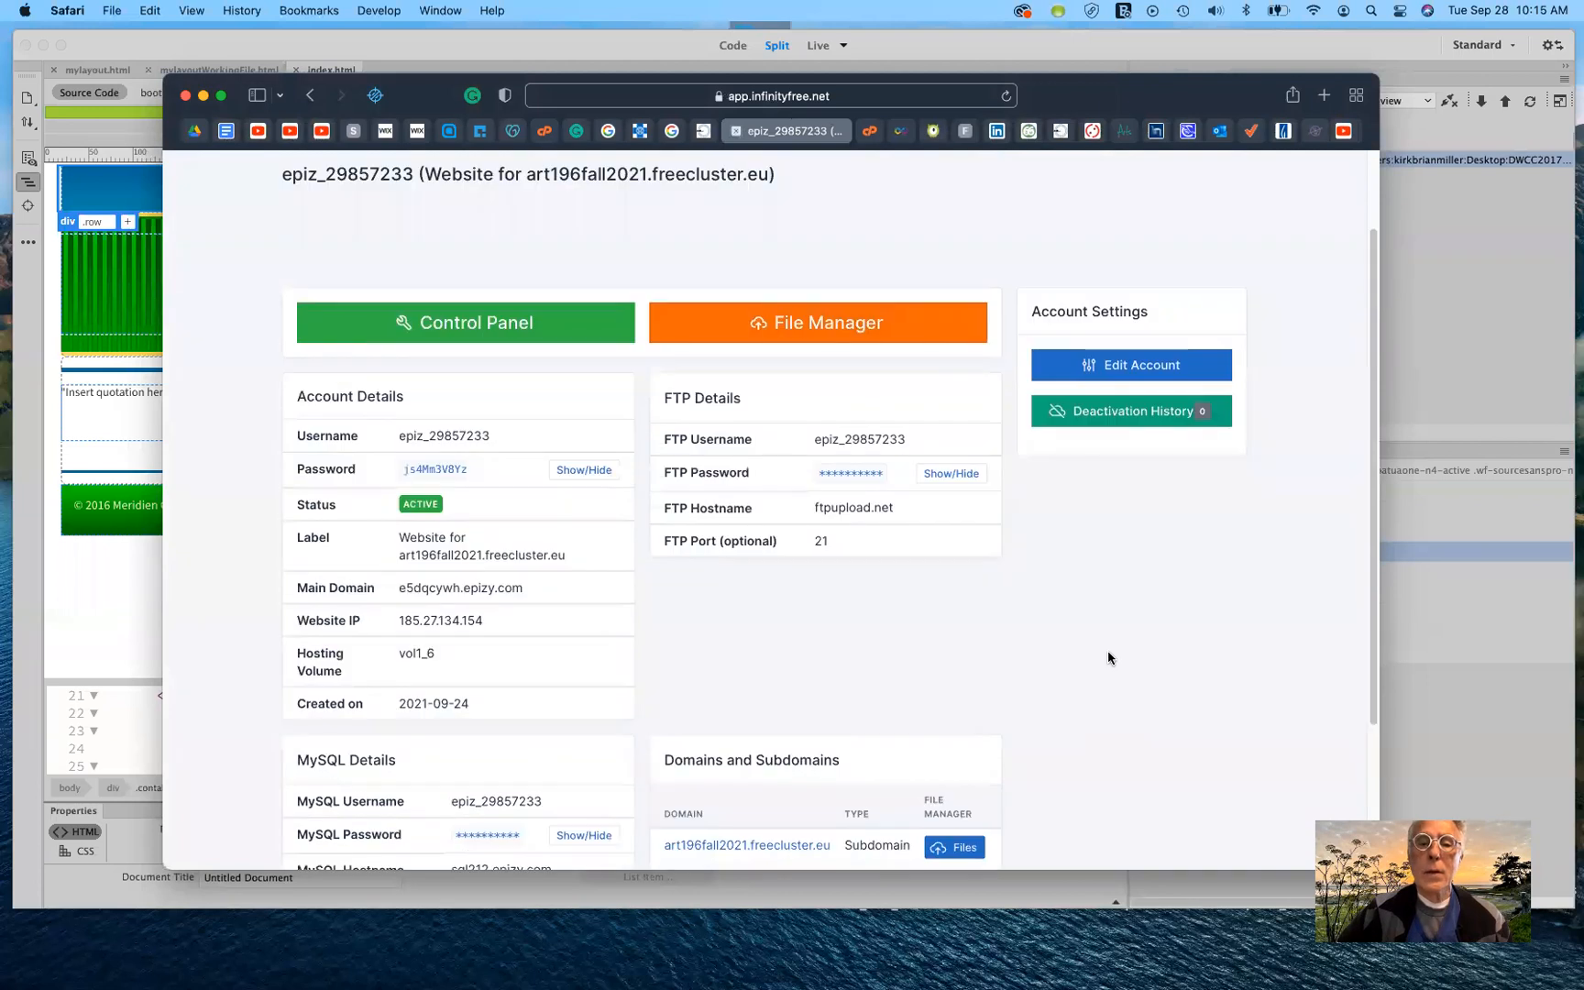
scroll(1107, 657, "down", 5)
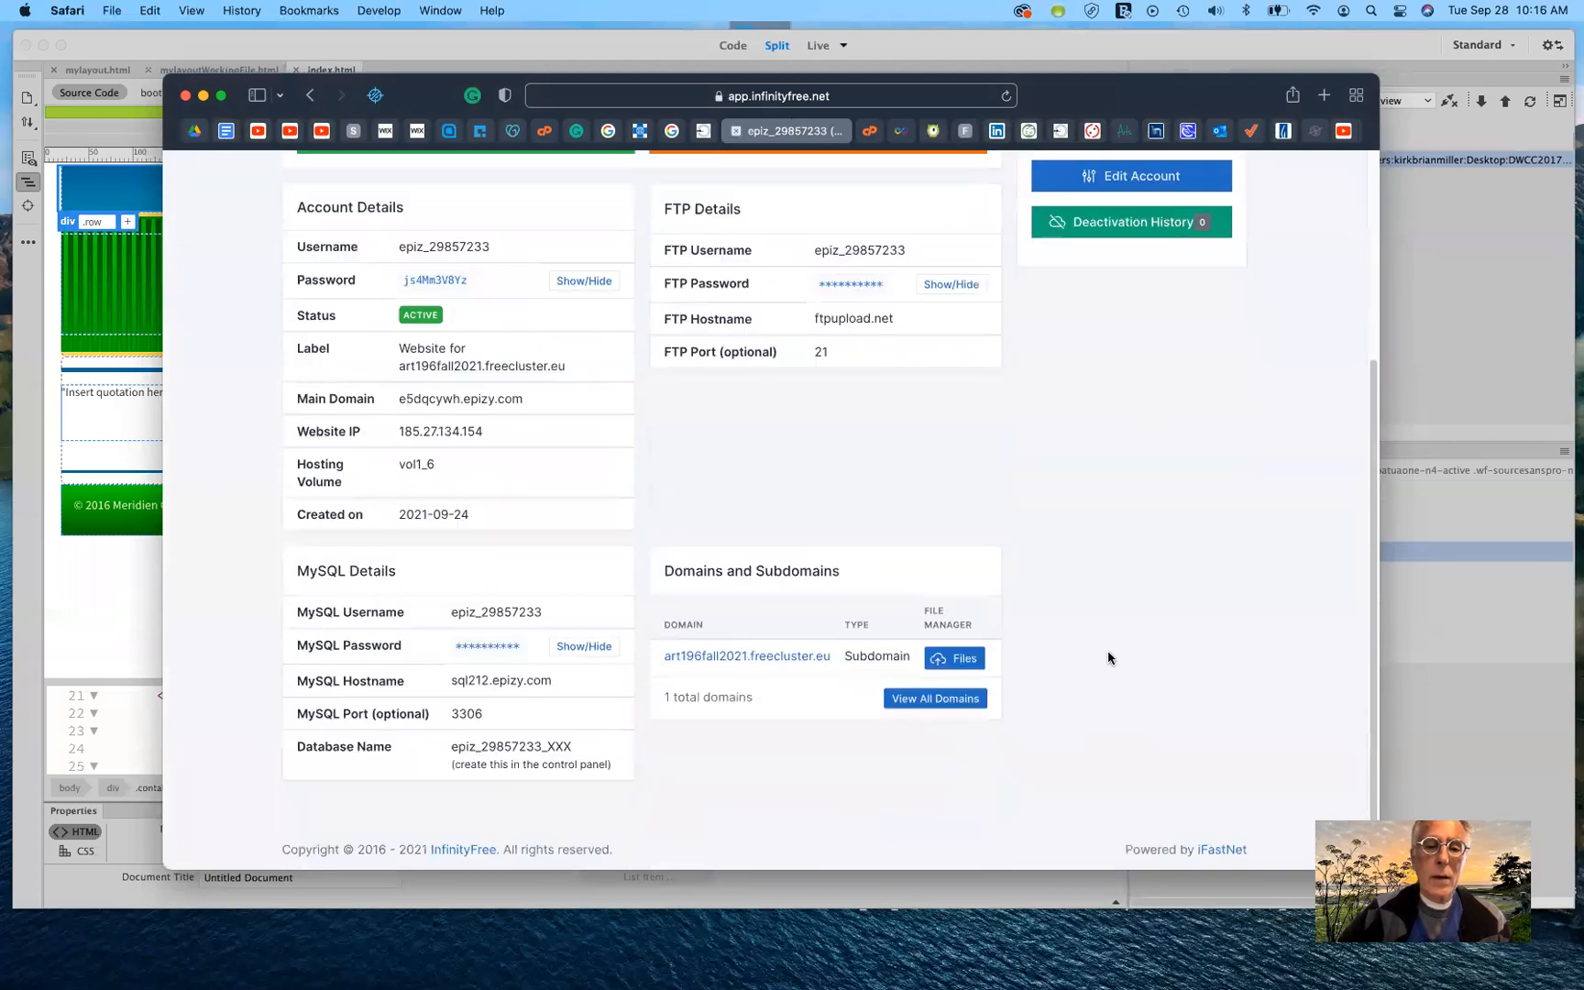
scroll(1107, 653, "down", 1)
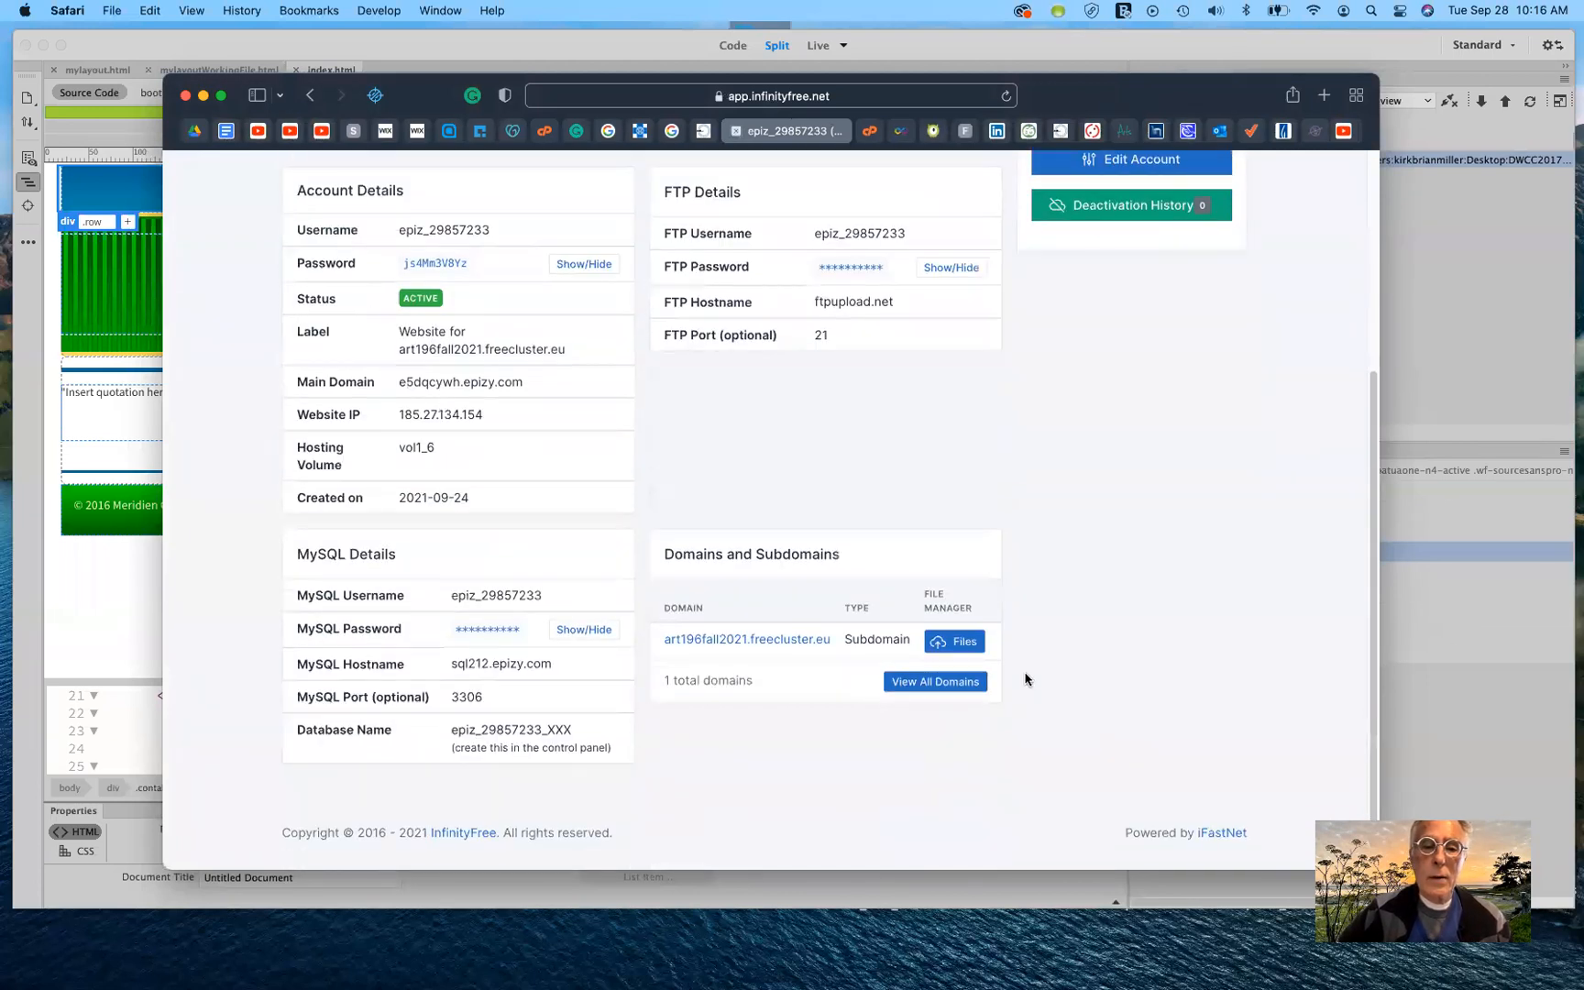
left_click(786, 639)
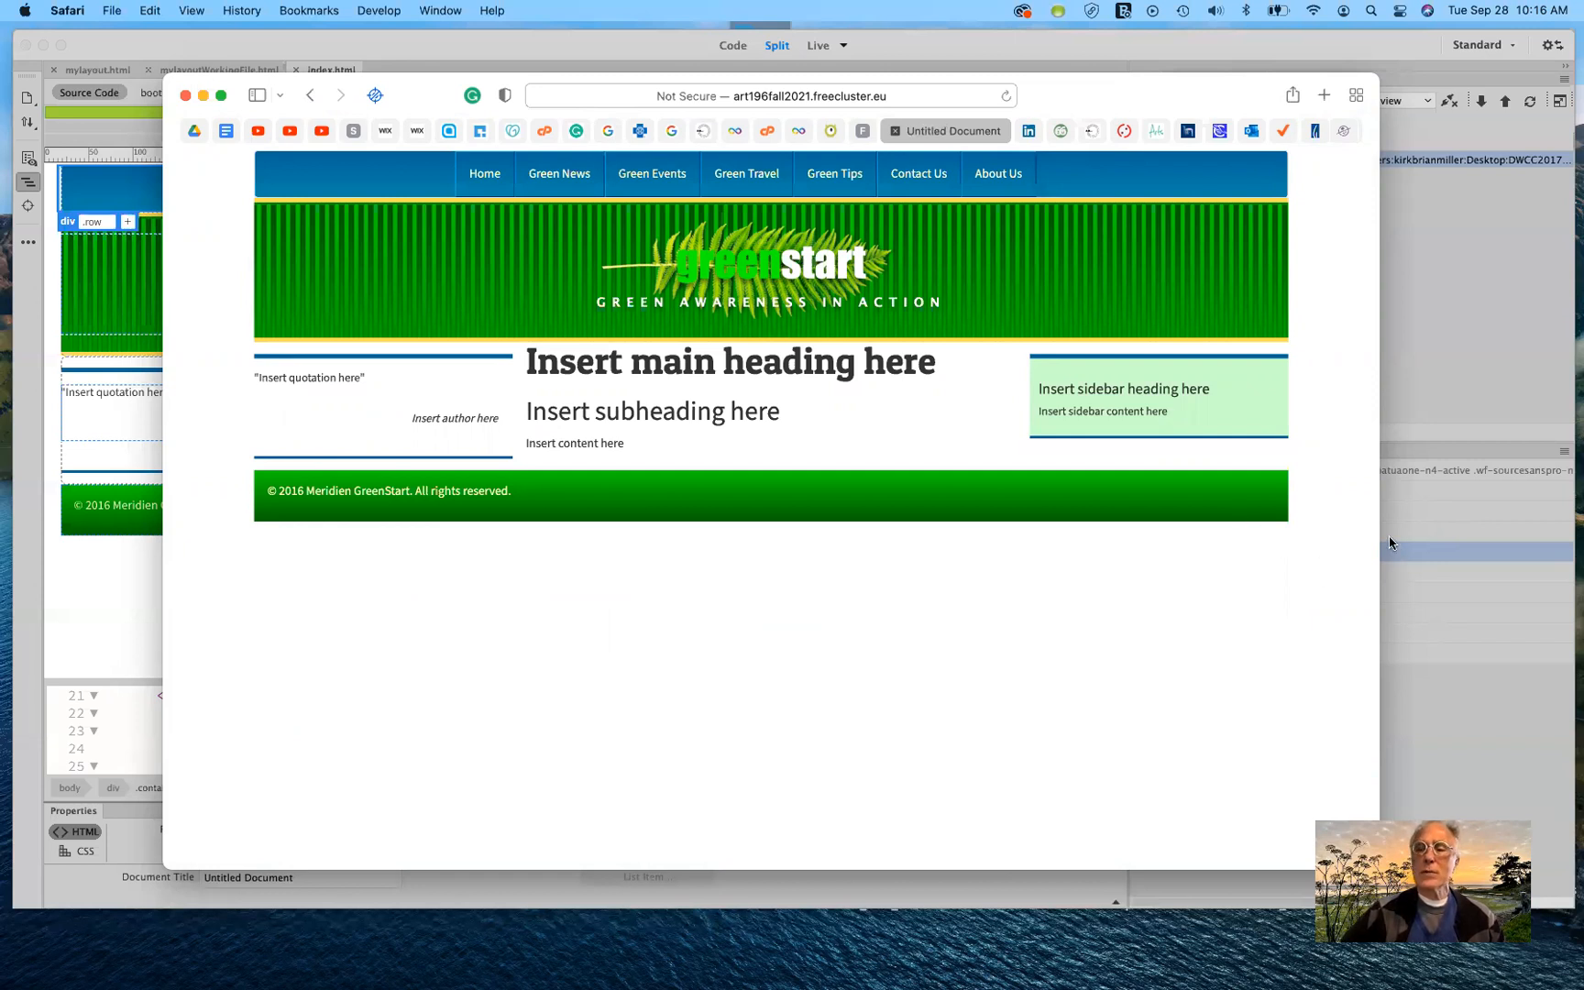
Step: Check the published site's responsive layout by narrowing the browser window to tablet and phone widths, then widen it again
left_click_drag(1381, 536, 1000, 602)
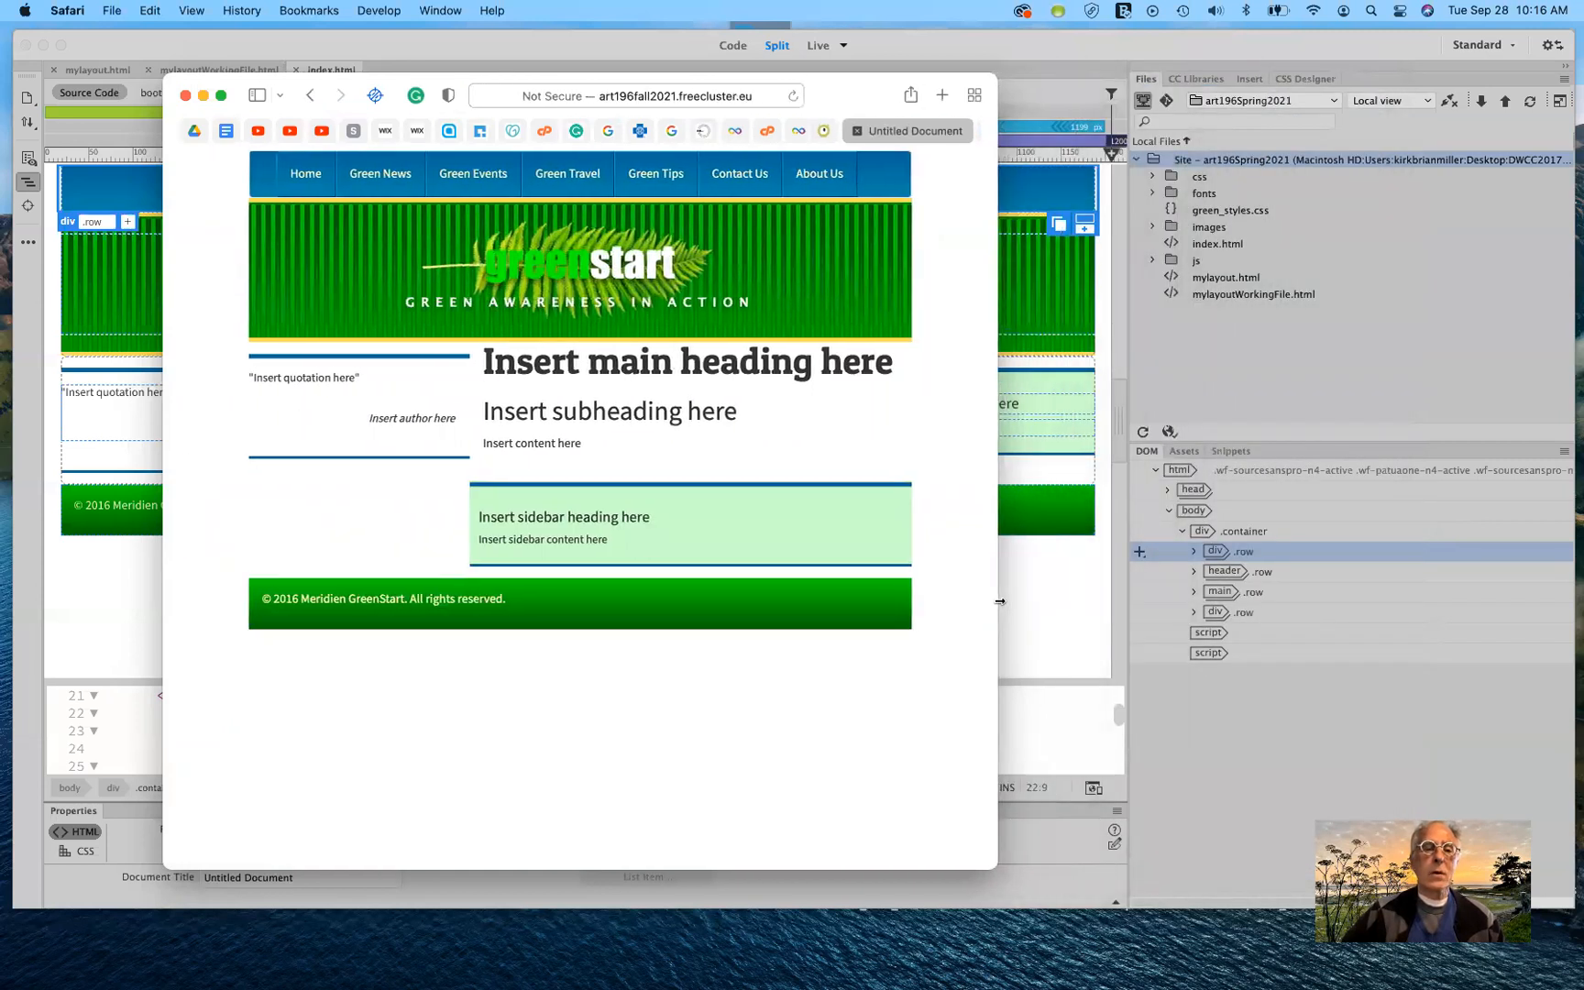
left_click_drag(1000, 601, 743, 647)
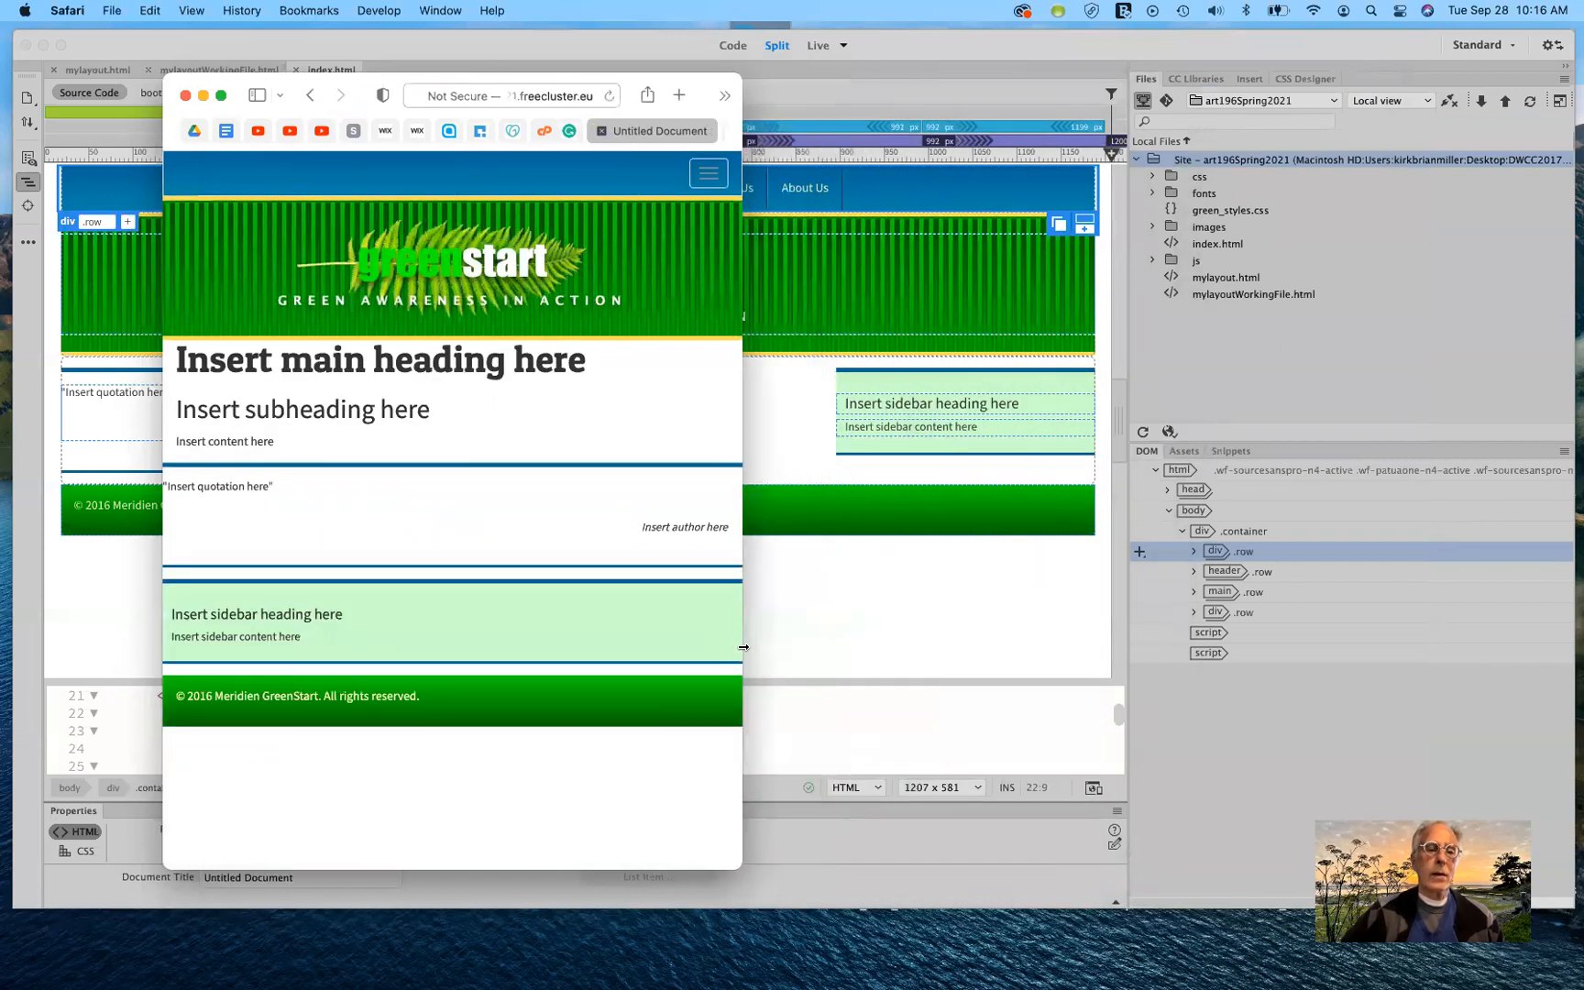
left_click_drag(743, 647, 670, 652)
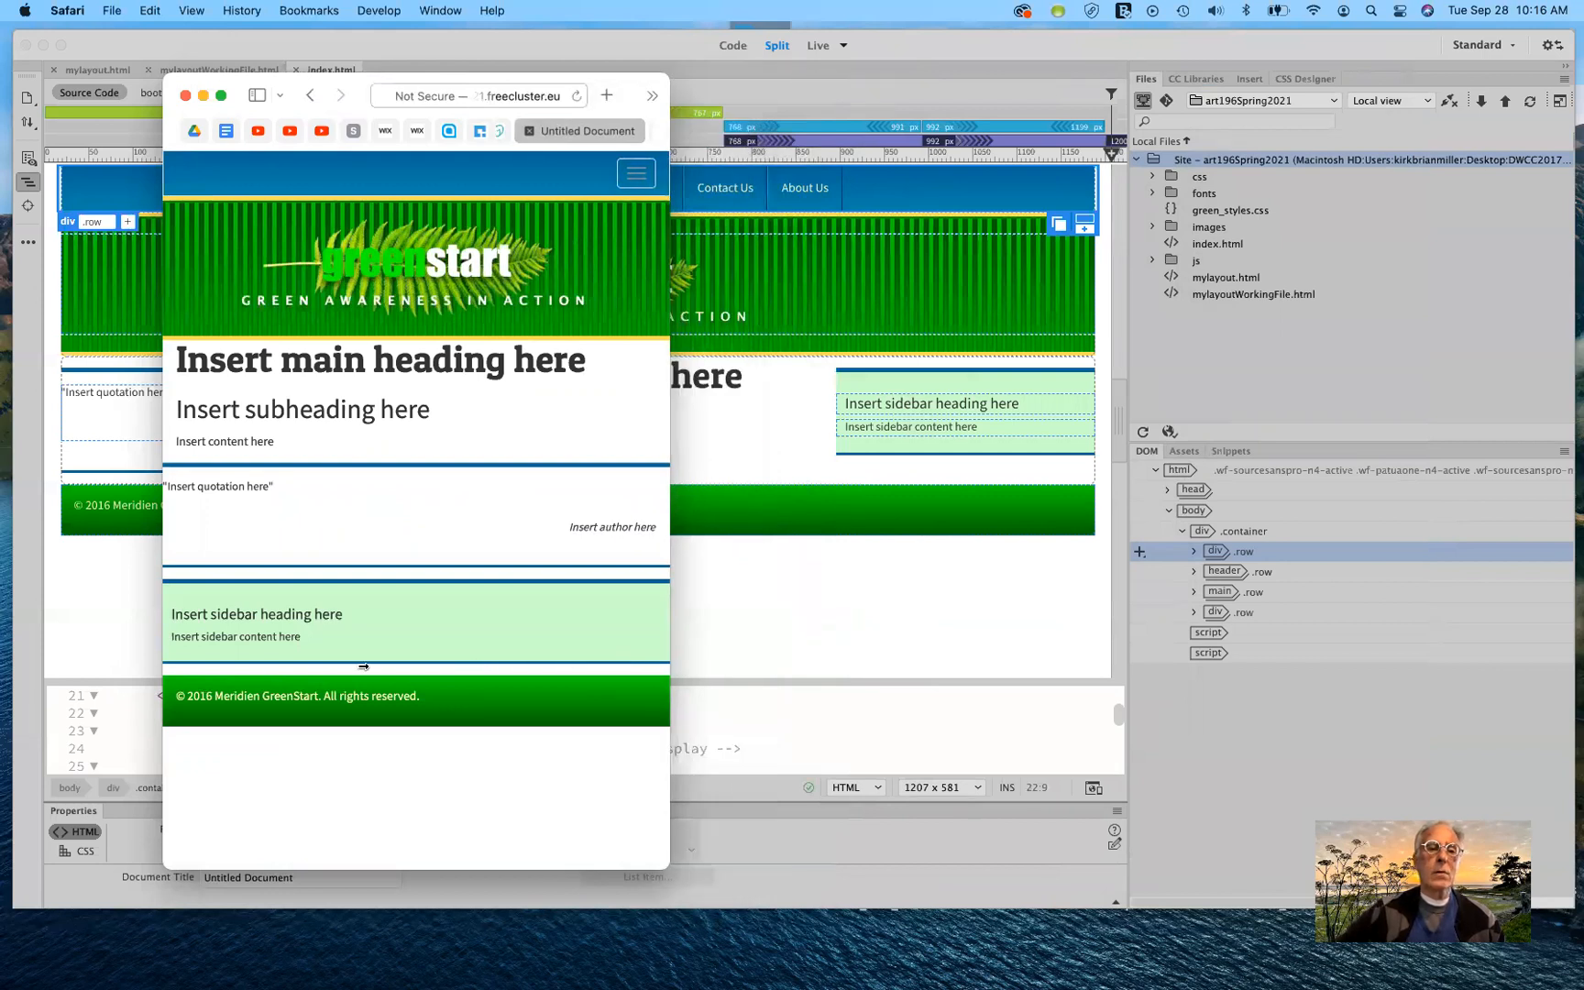
left_click_drag(725, 663, 1413, 628)
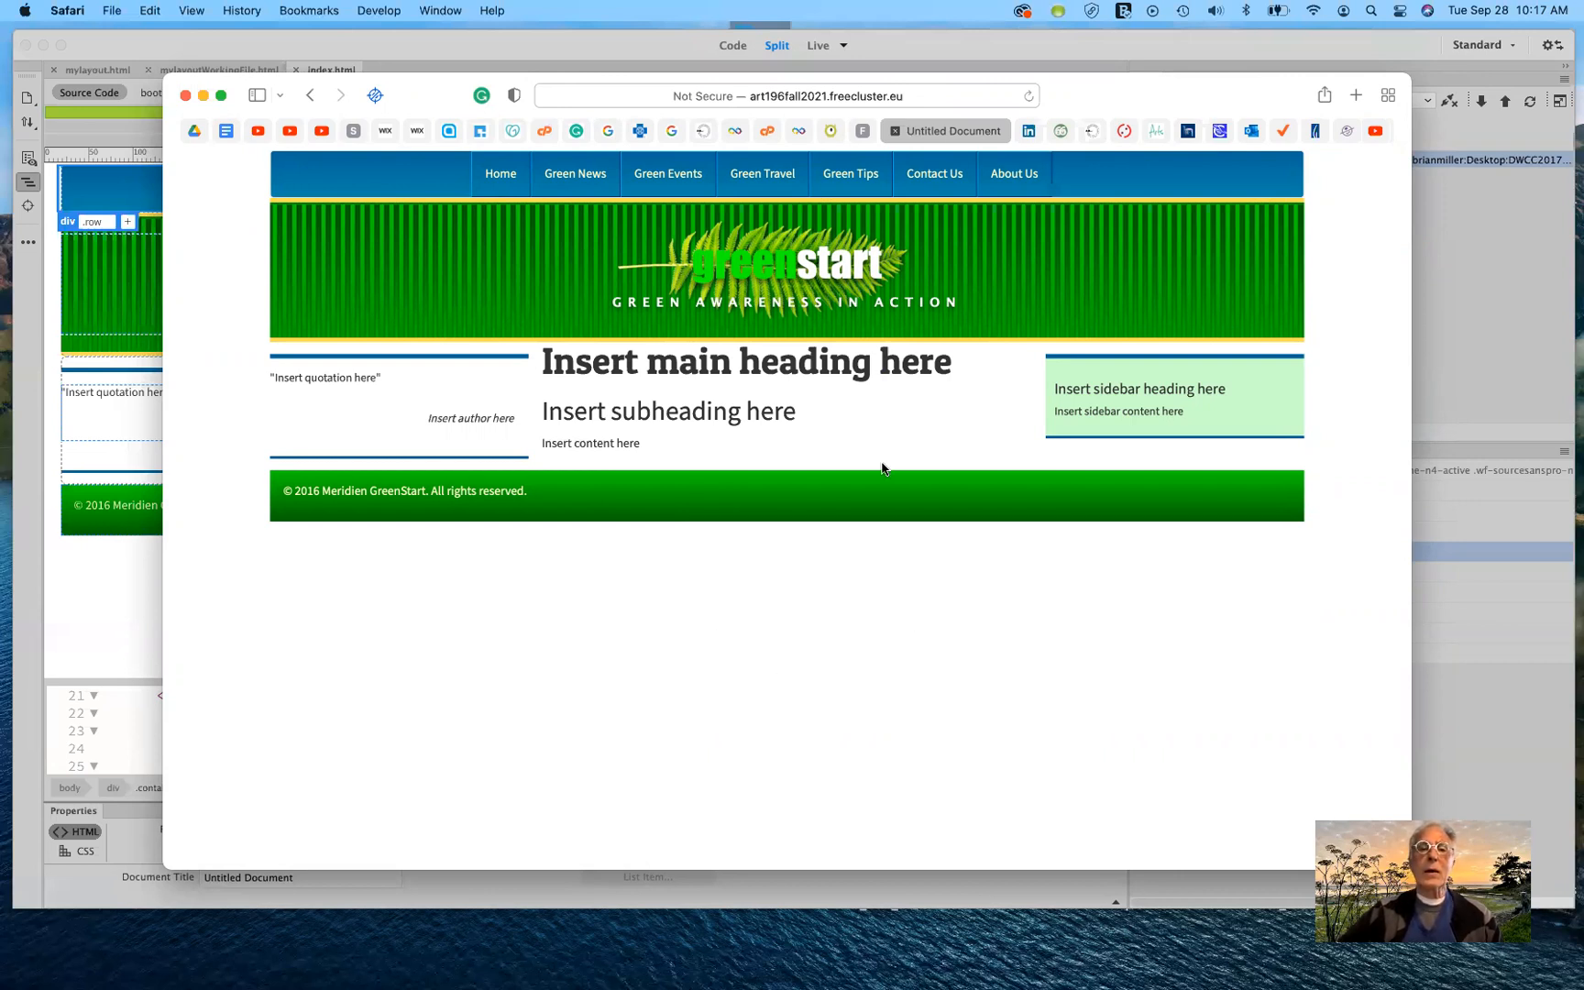
Step: Highlight the published site's address and reposition the browser window slightly
left_click(923, 100)
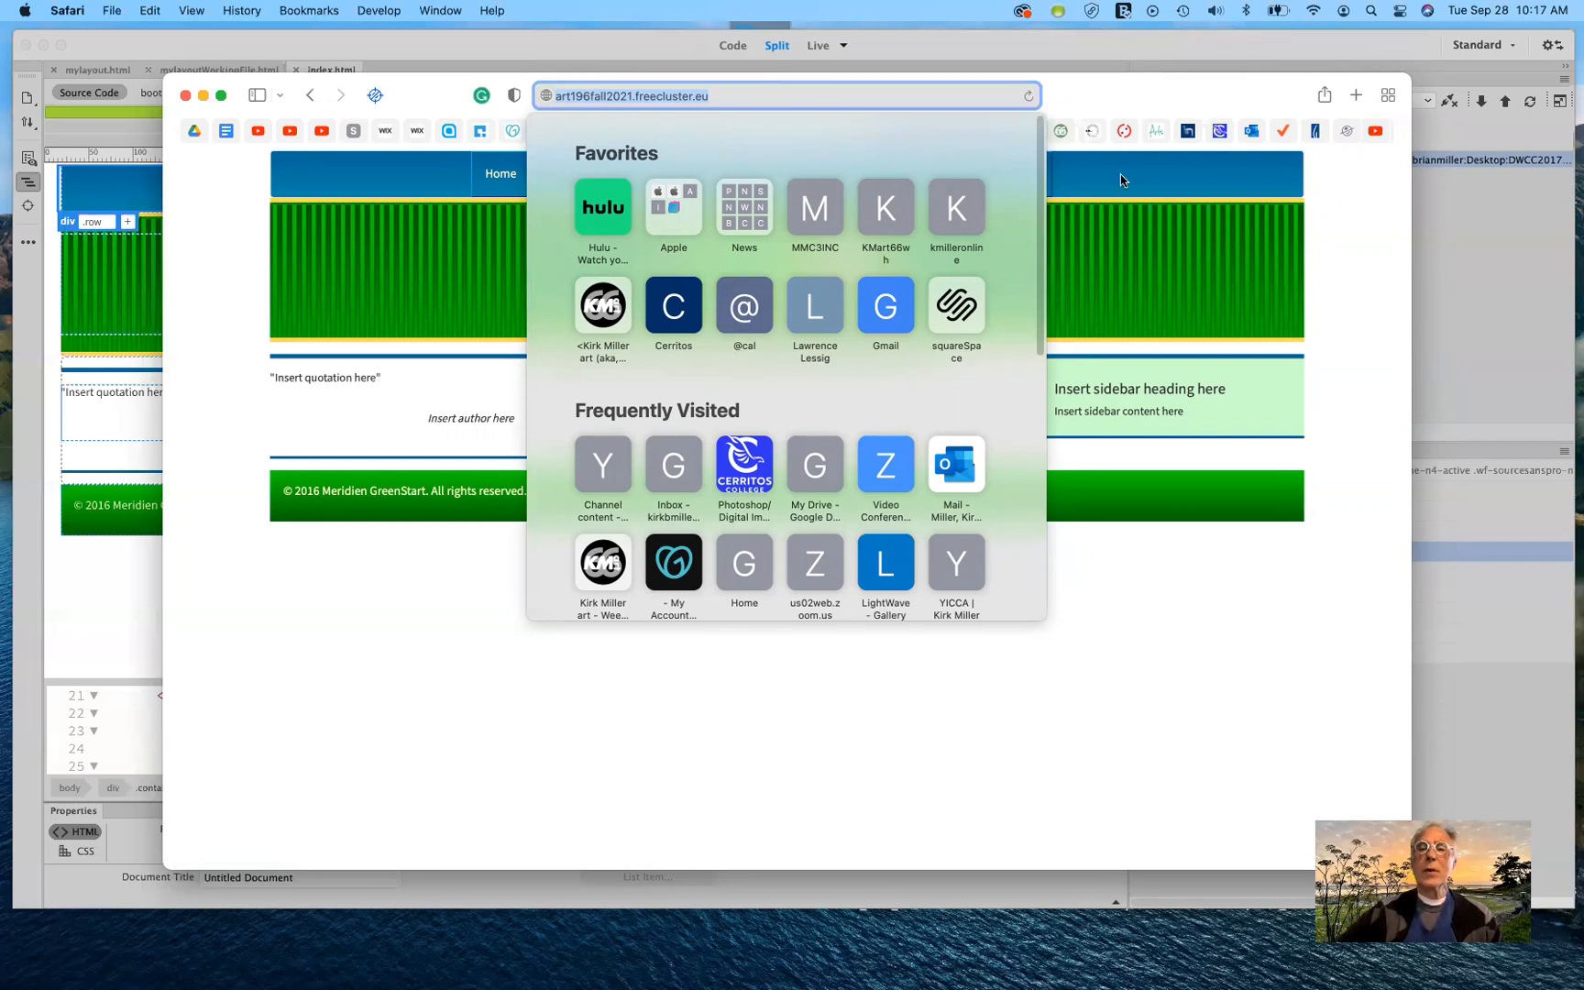
key("Escape")
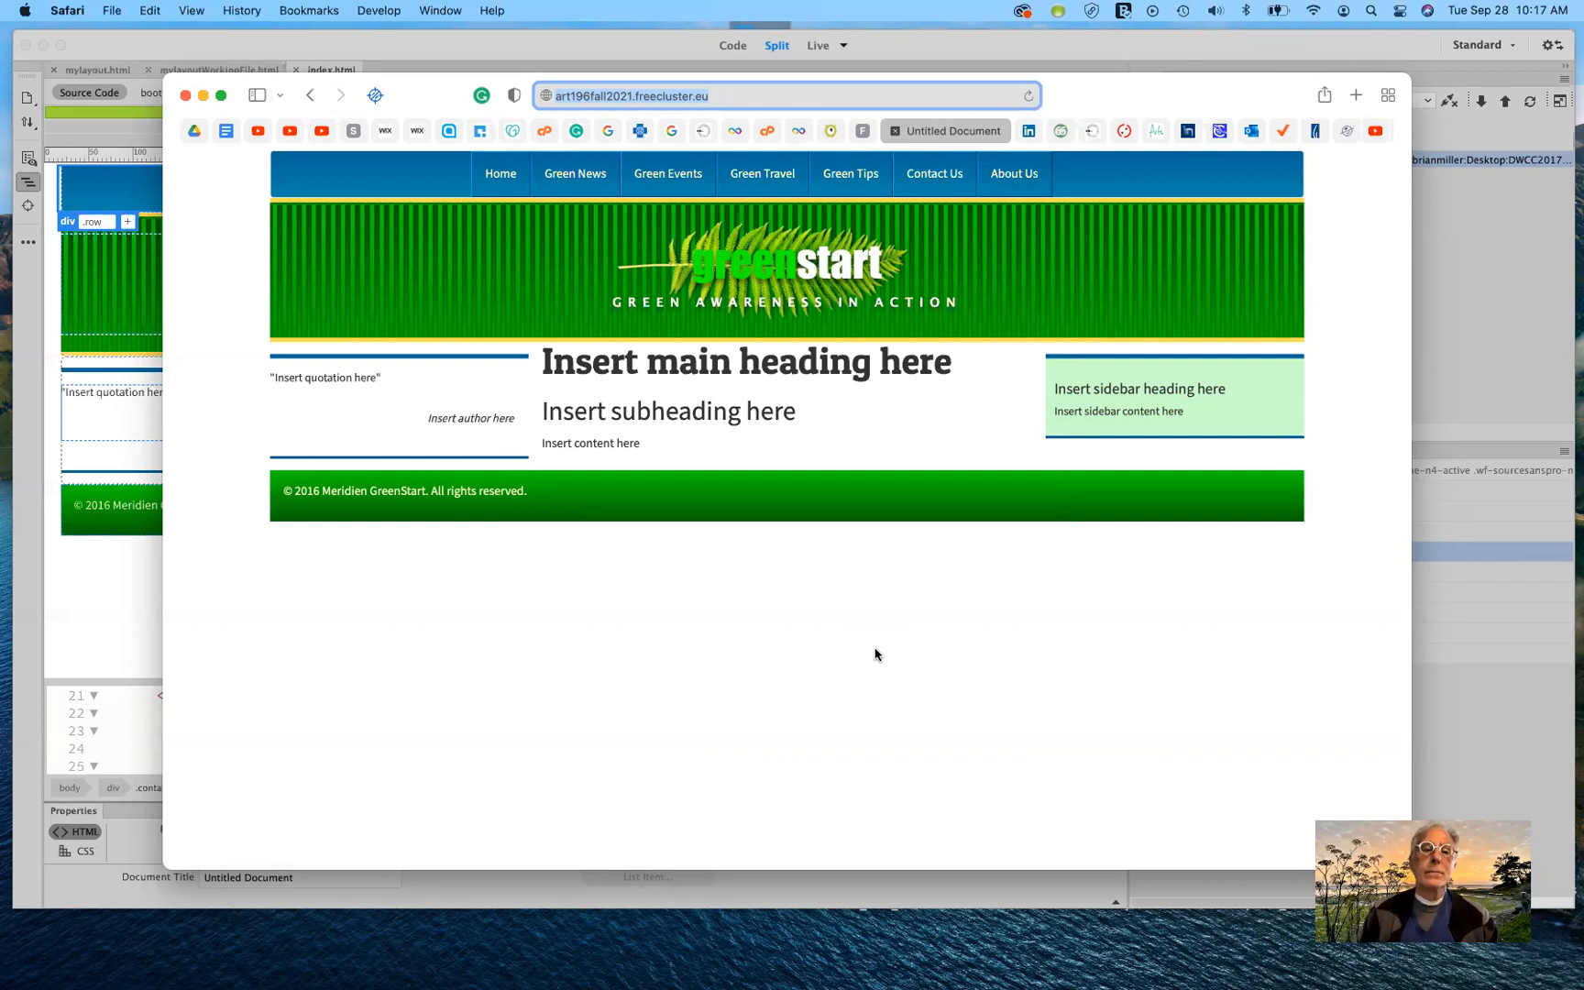
left_click_drag(1156, 97, 1095, 339)
left_click_drag(1095, 339, 1130, 83)
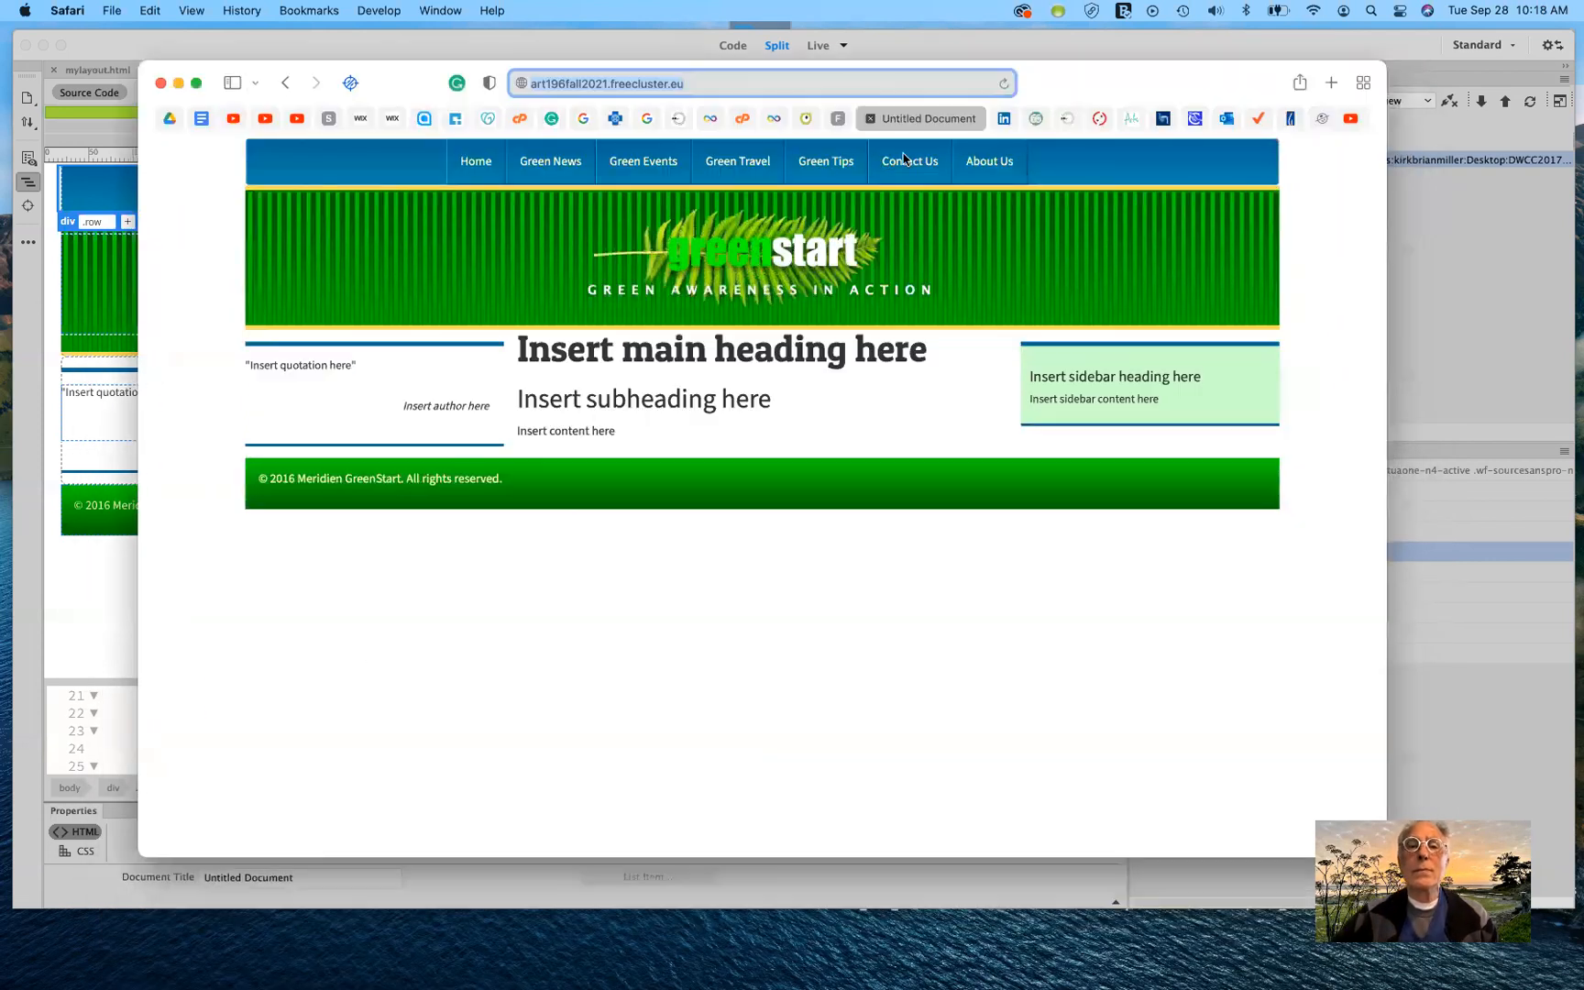
Step: Go back to the InfinityFree account page and open the list of all hosting accounts
left_click(713, 120)
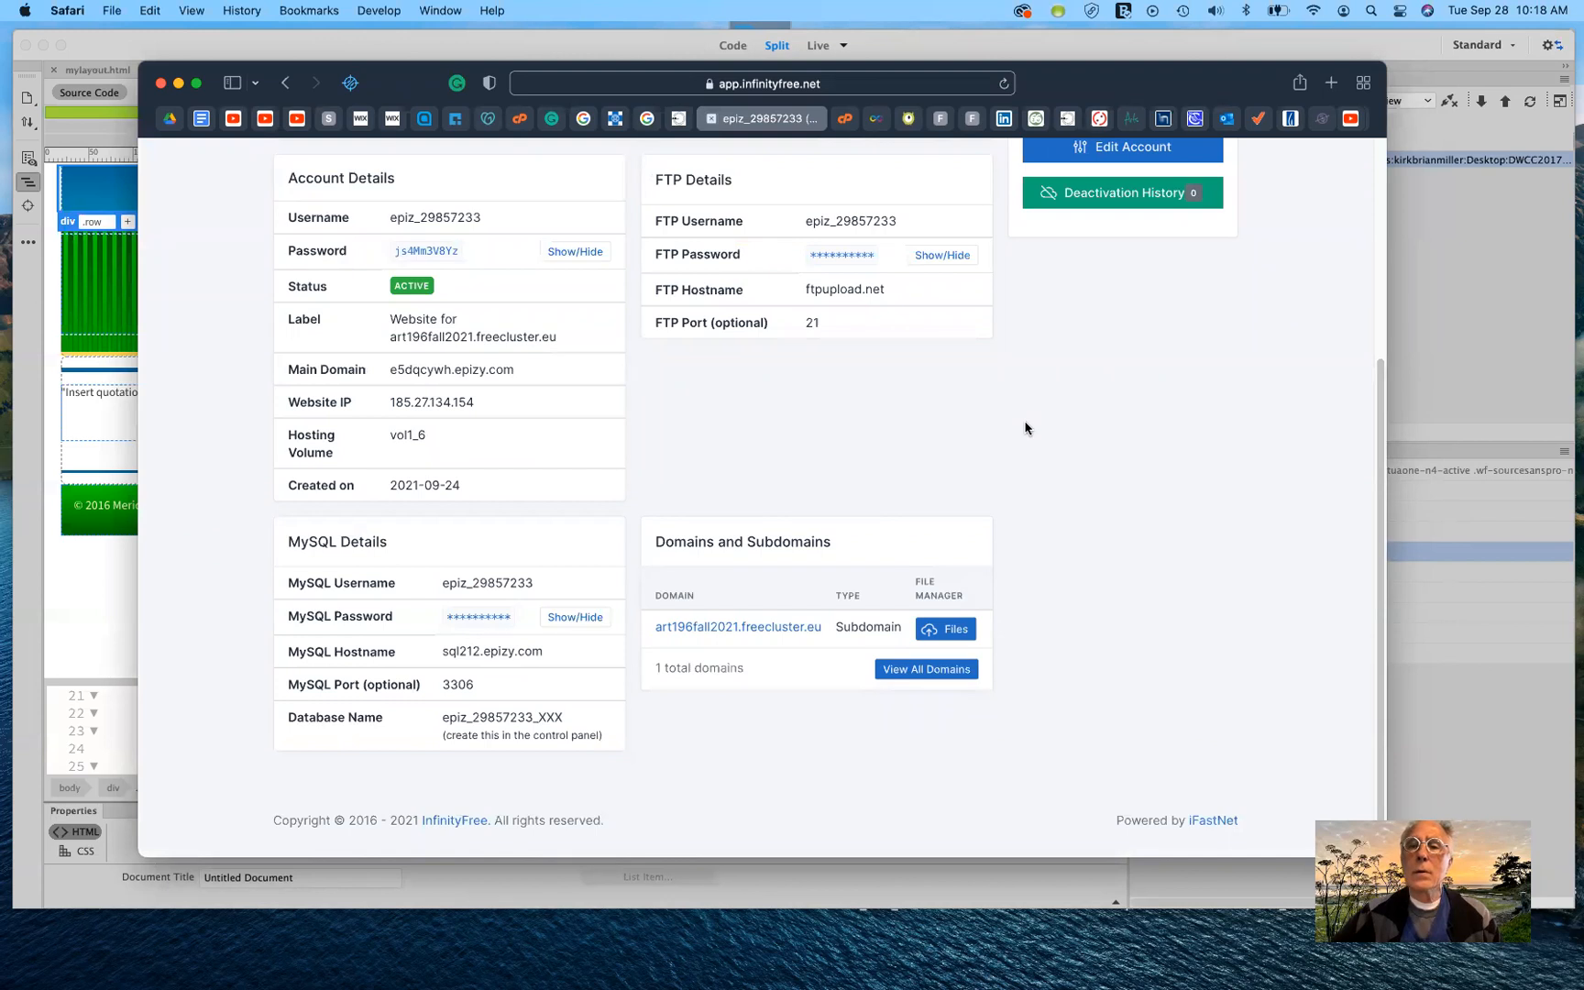
scroll(1025, 428, "up", 5)
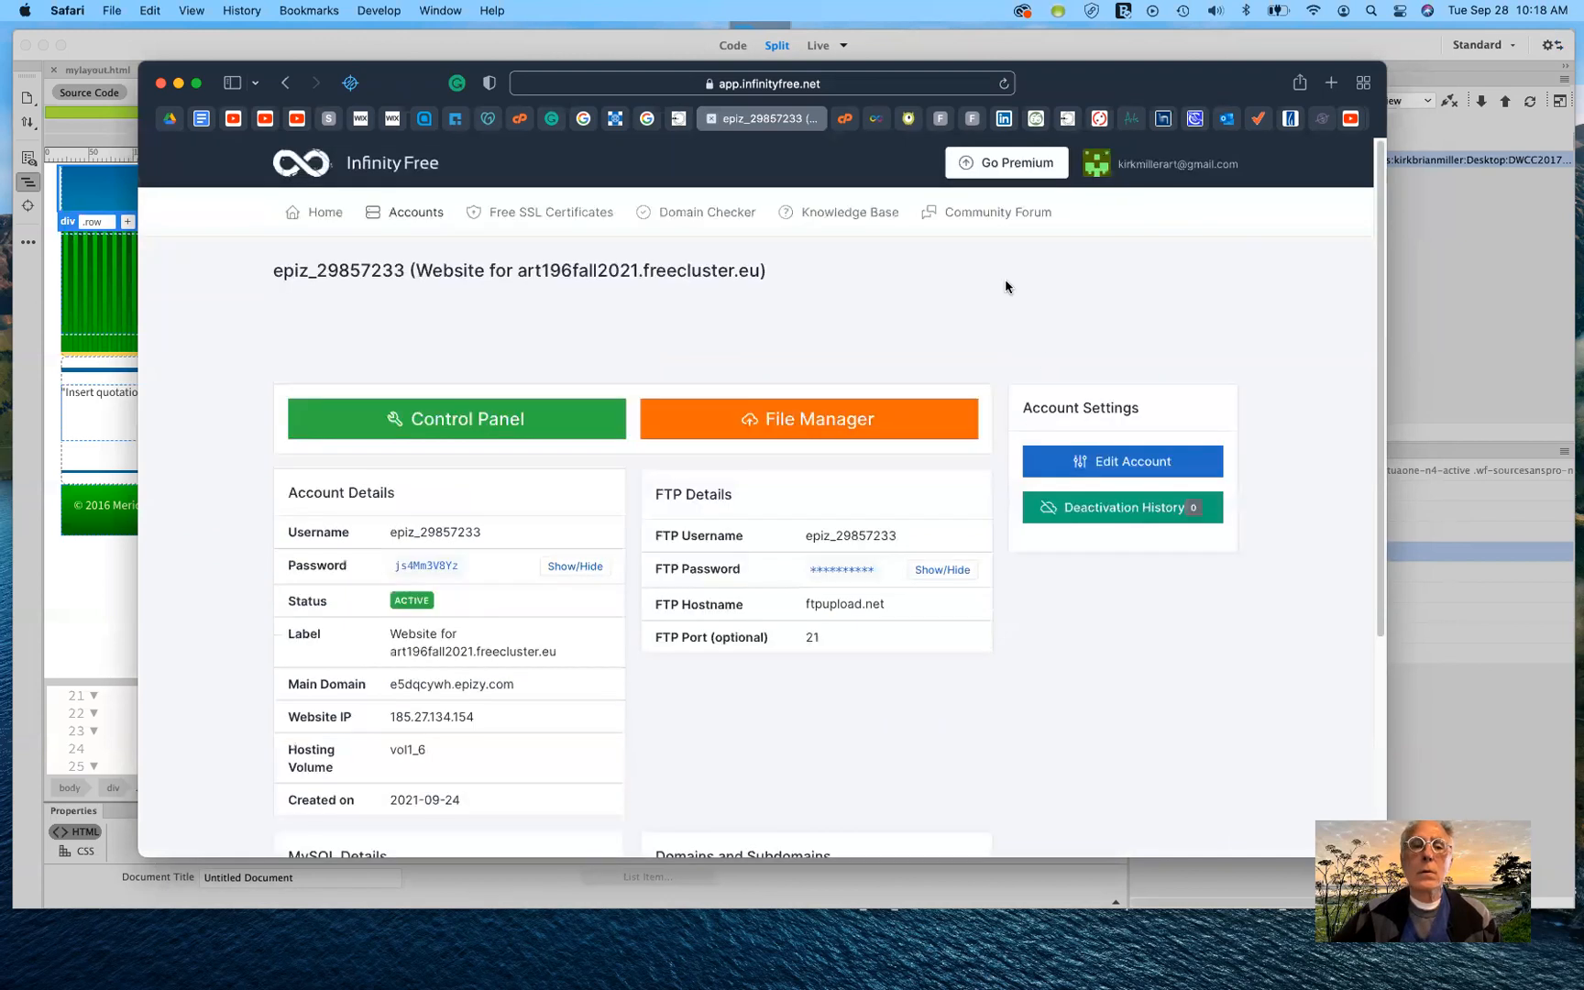
left_click(1103, 167)
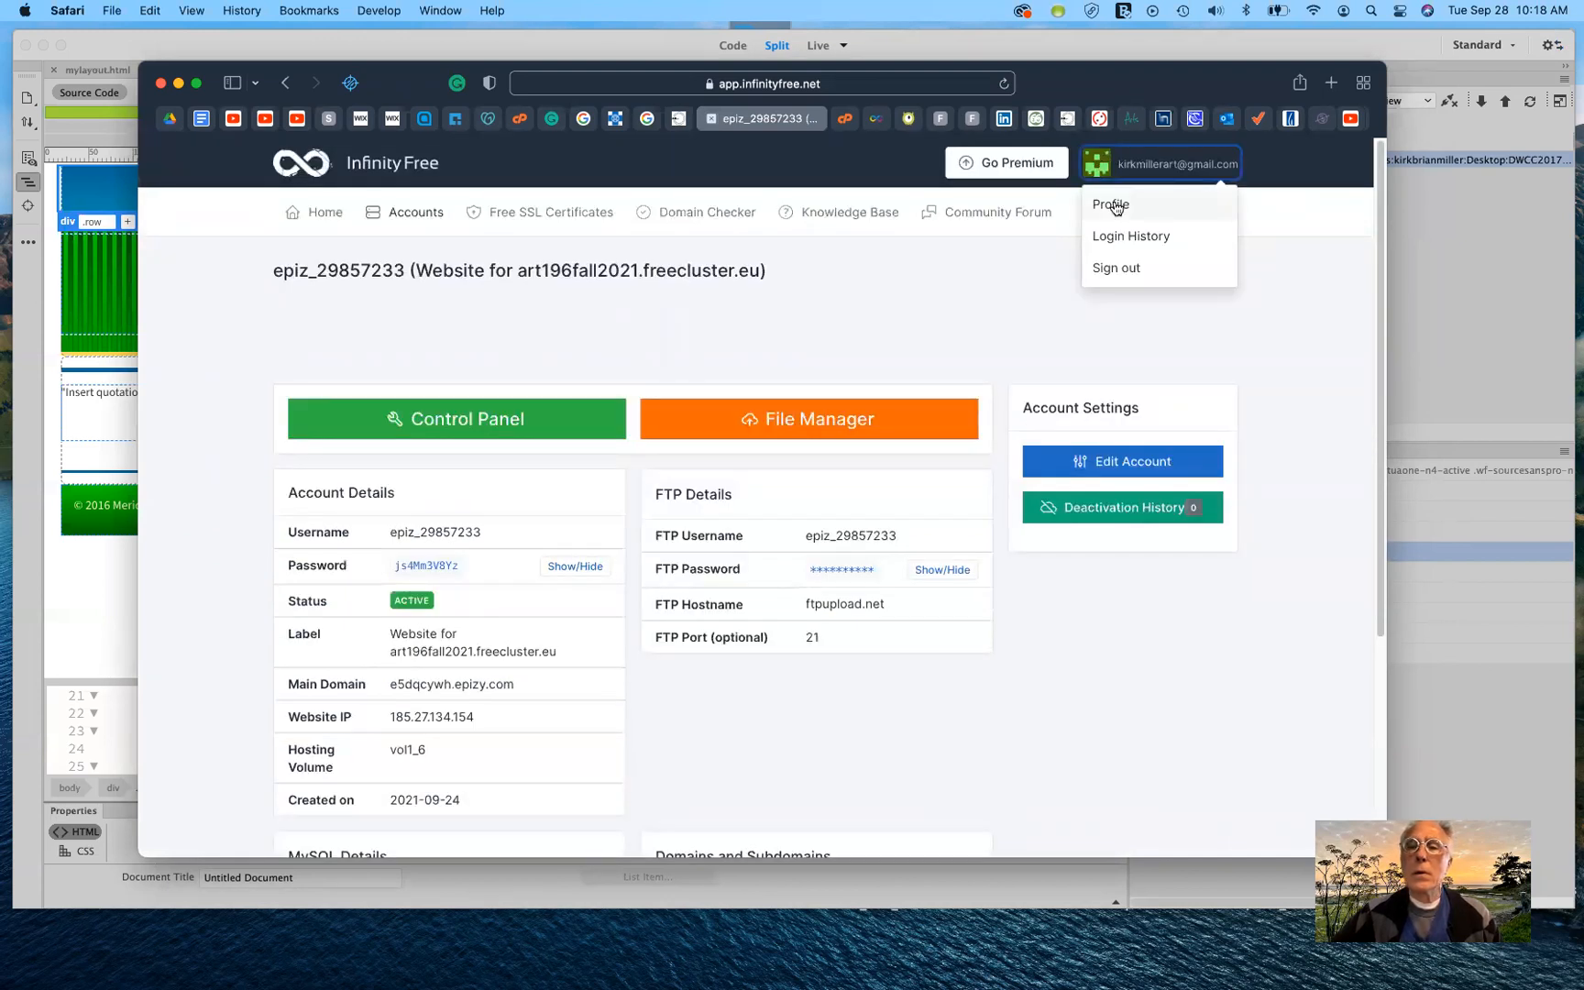
left_click(1016, 289)
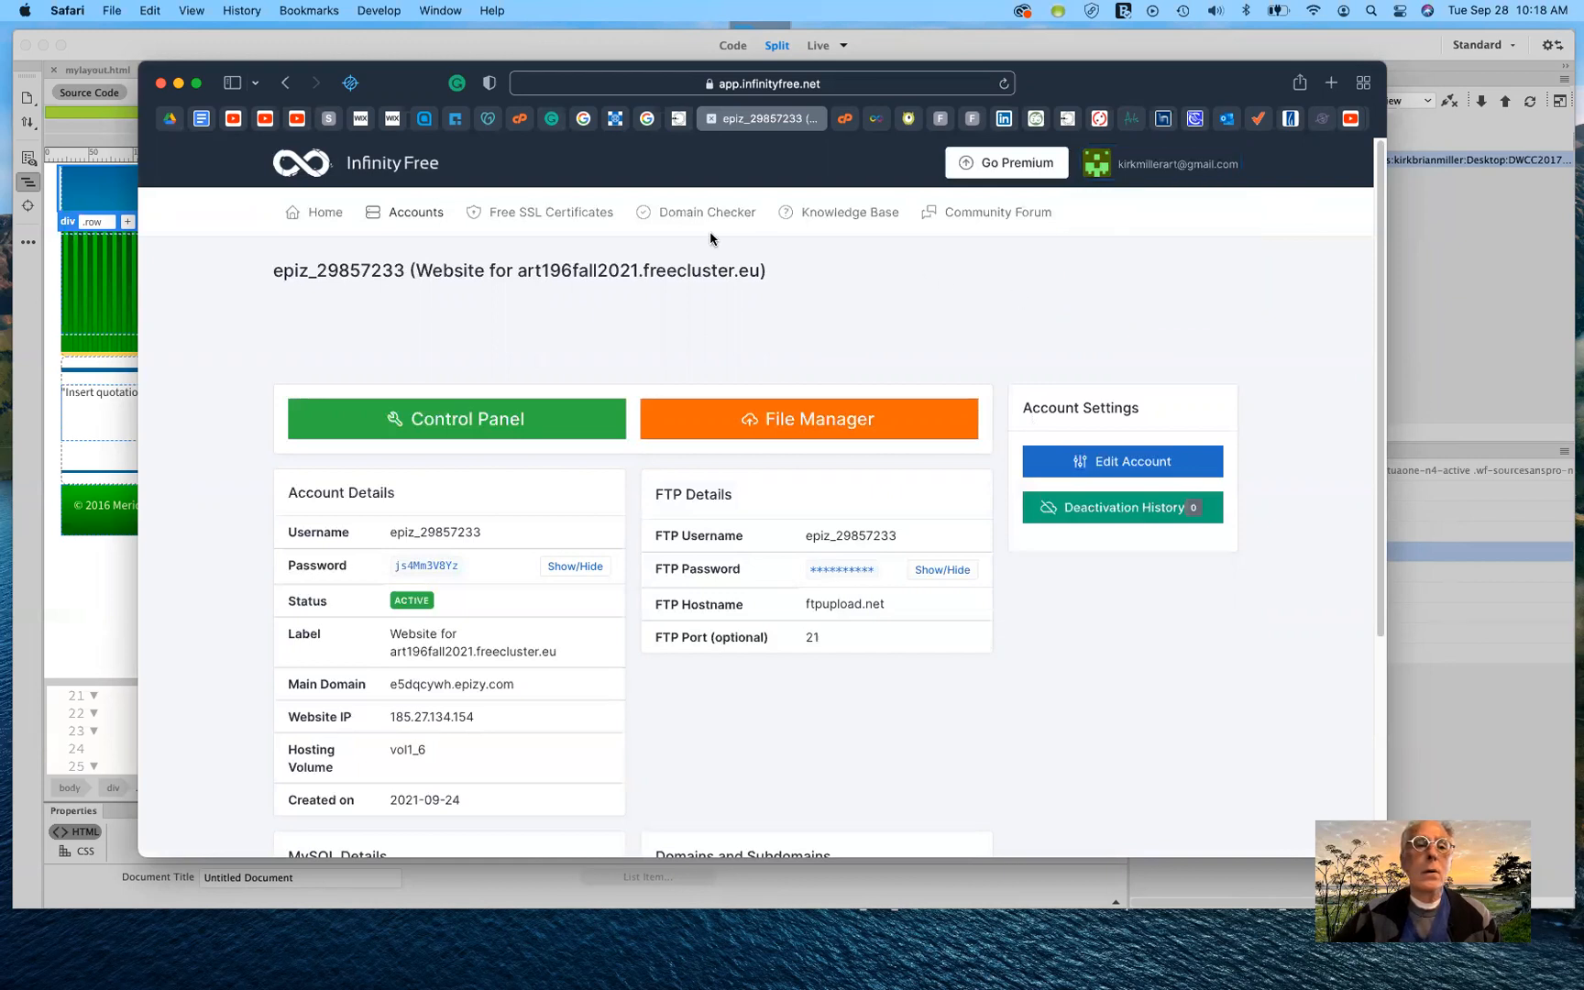
left_click(398, 162)
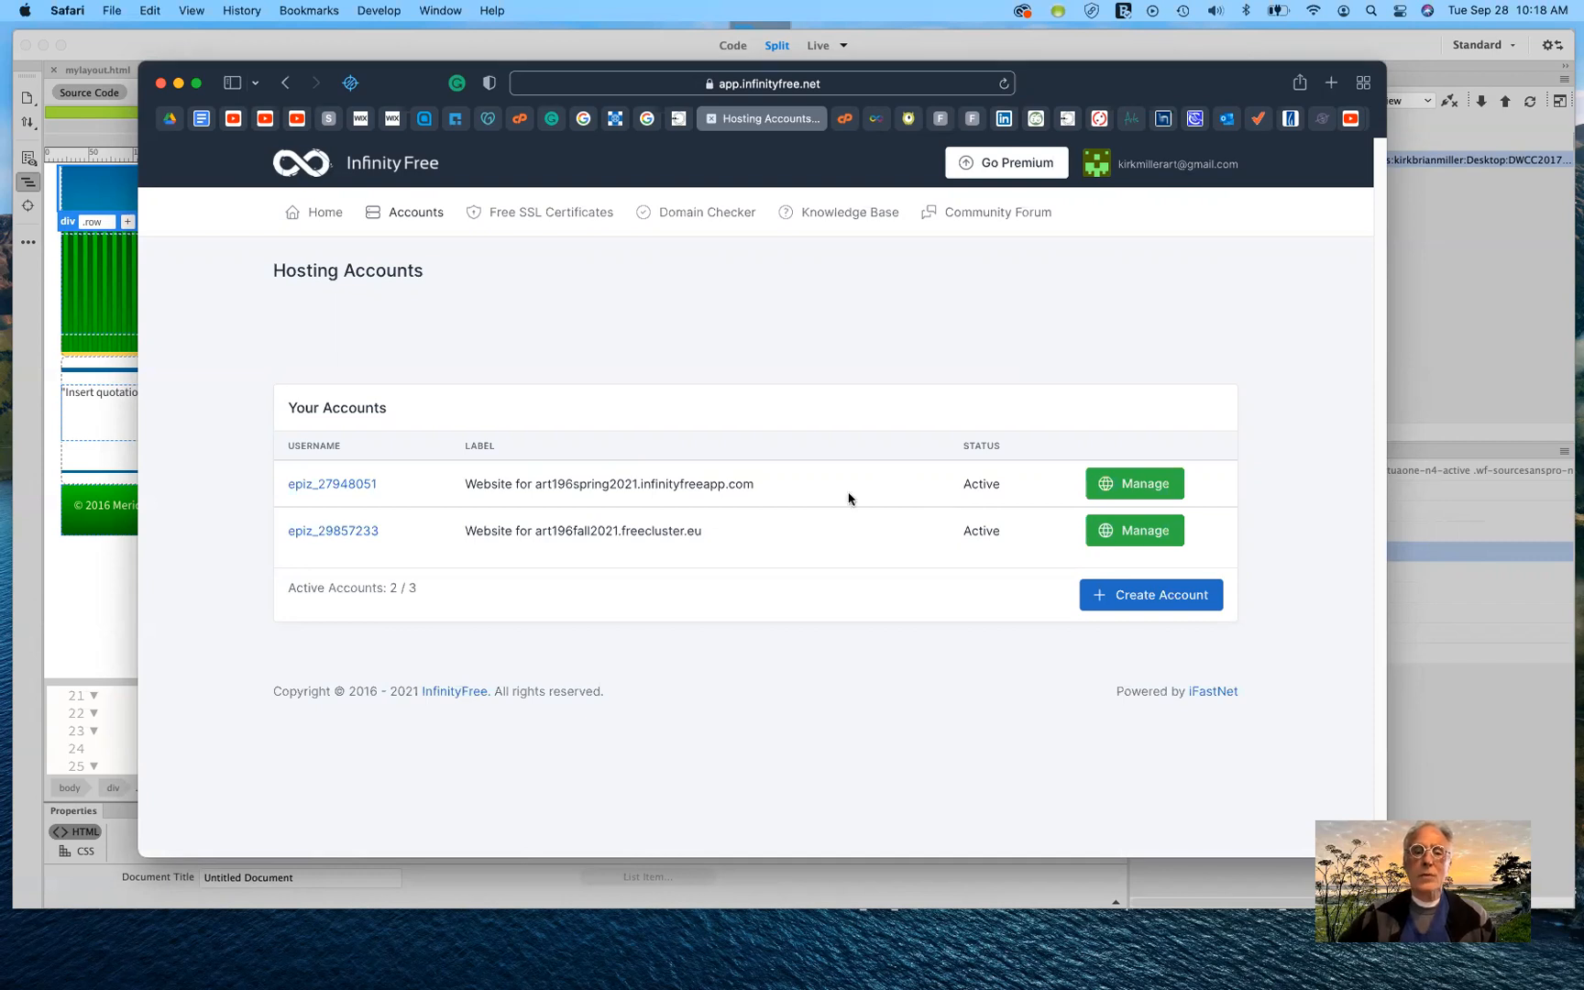
Step: Open the management page of the art196spring2021.infinityfreeapp.com account and visit its website
left_click(1148, 486)
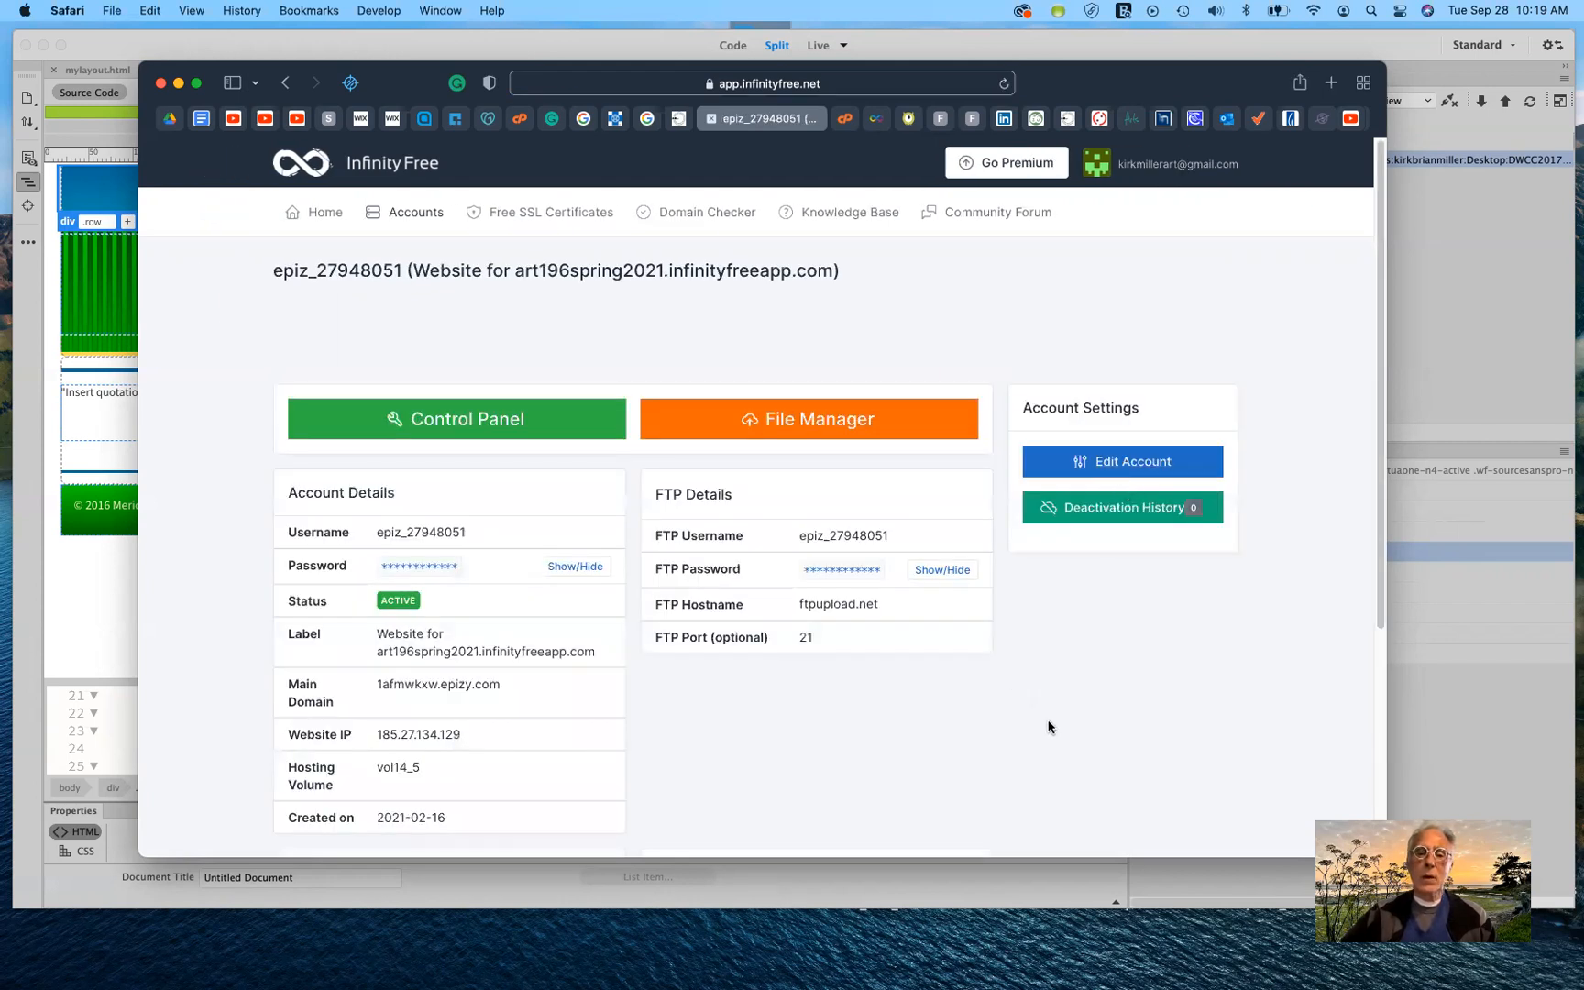
scroll(1049, 724, "down", 5)
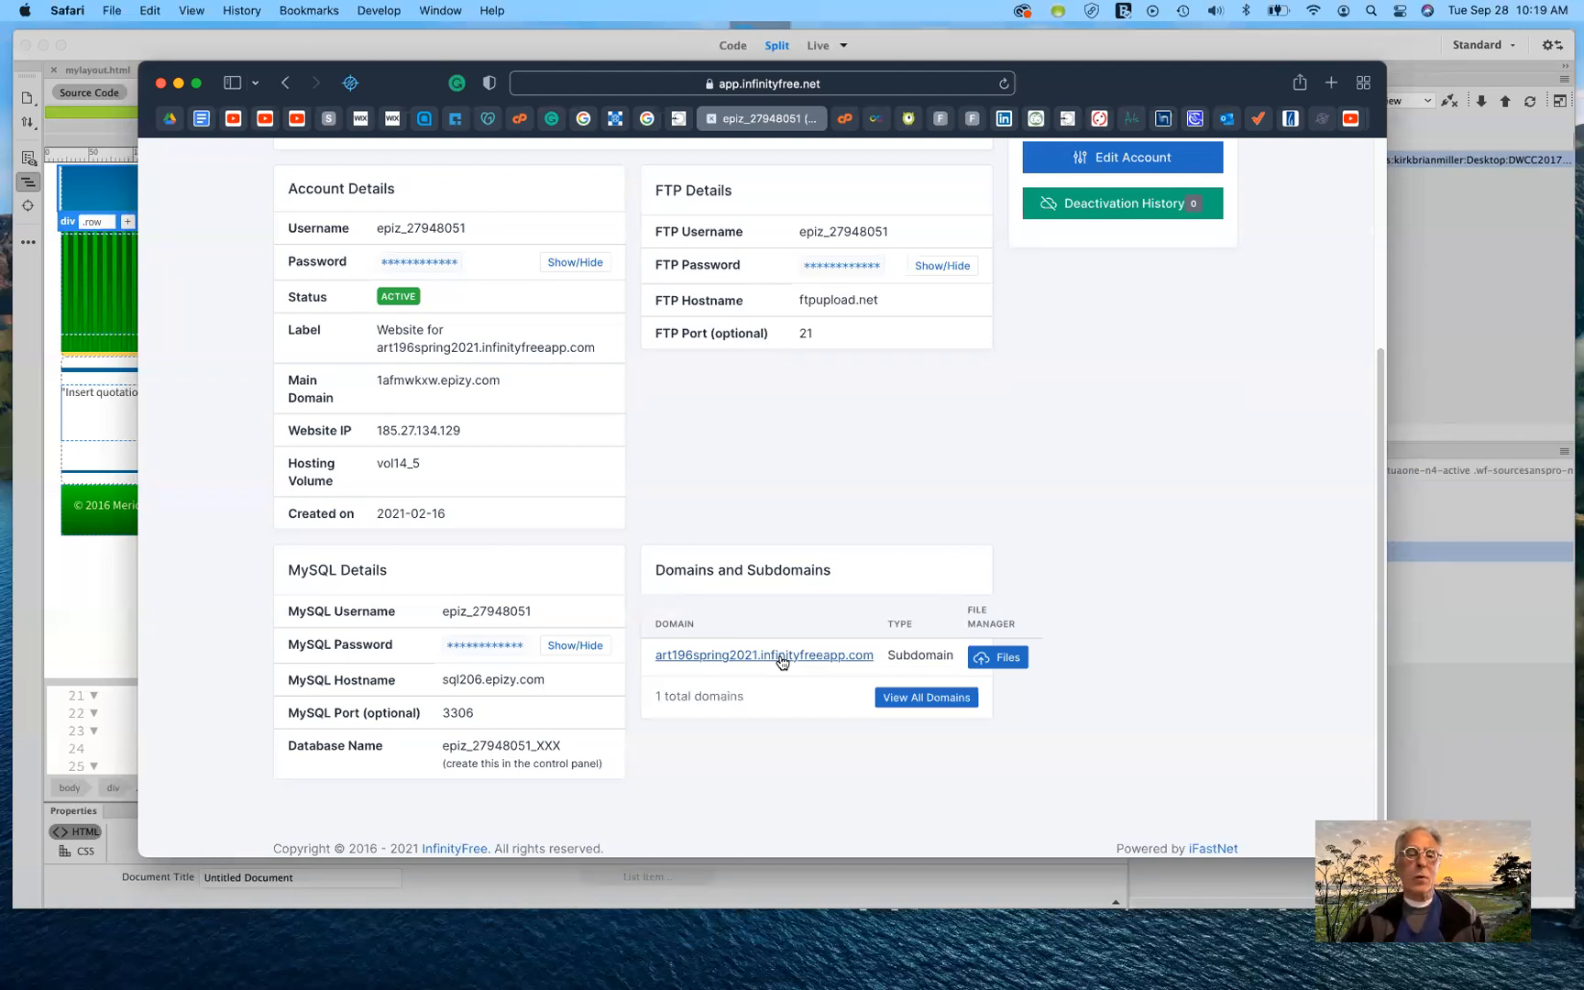
left_click(782, 657)
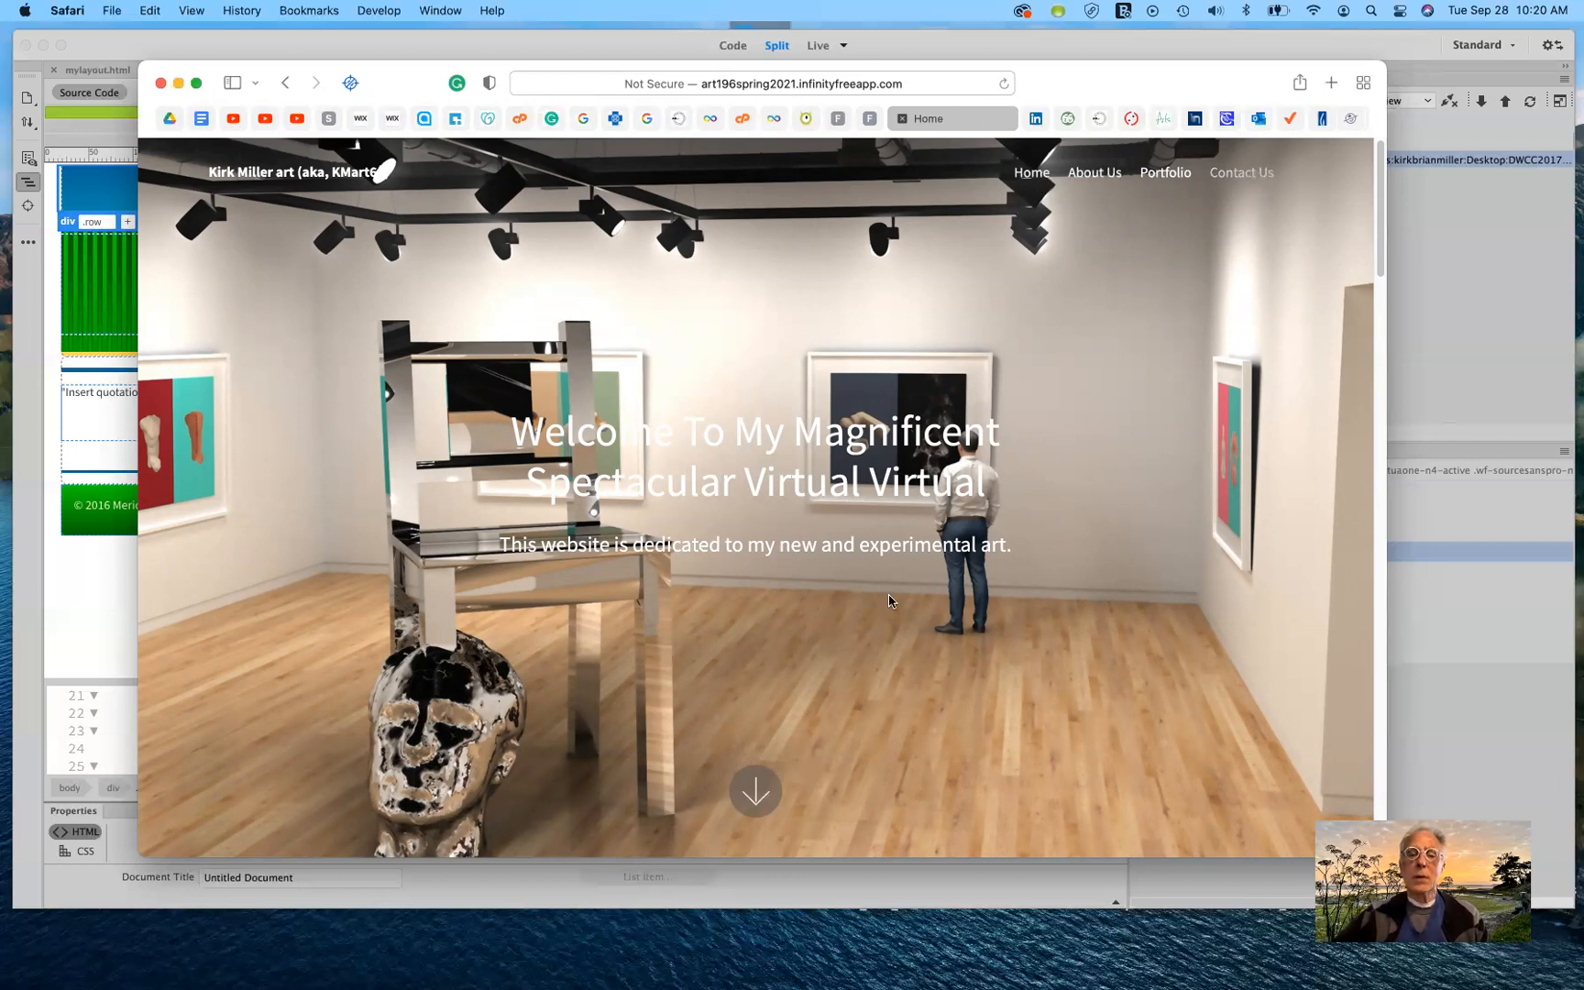
Step: Go to the site's About section and try expanding and collapsing Artist Statement, Biography and Why KMart?
left_click(754, 794)
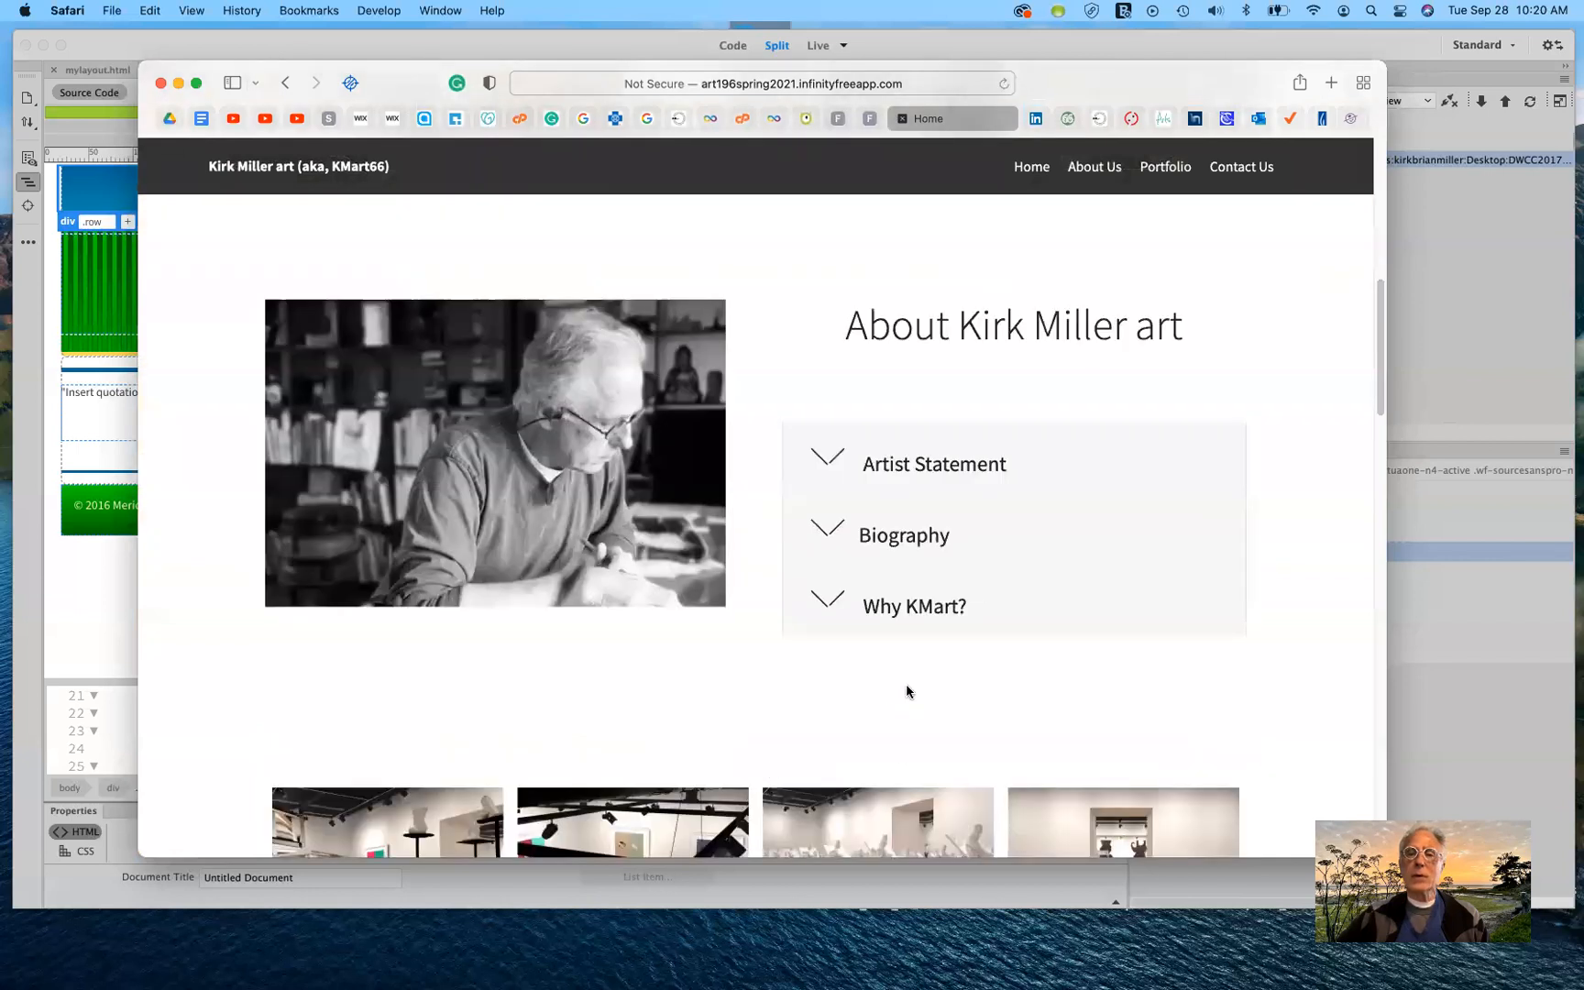
left_click(826, 451)
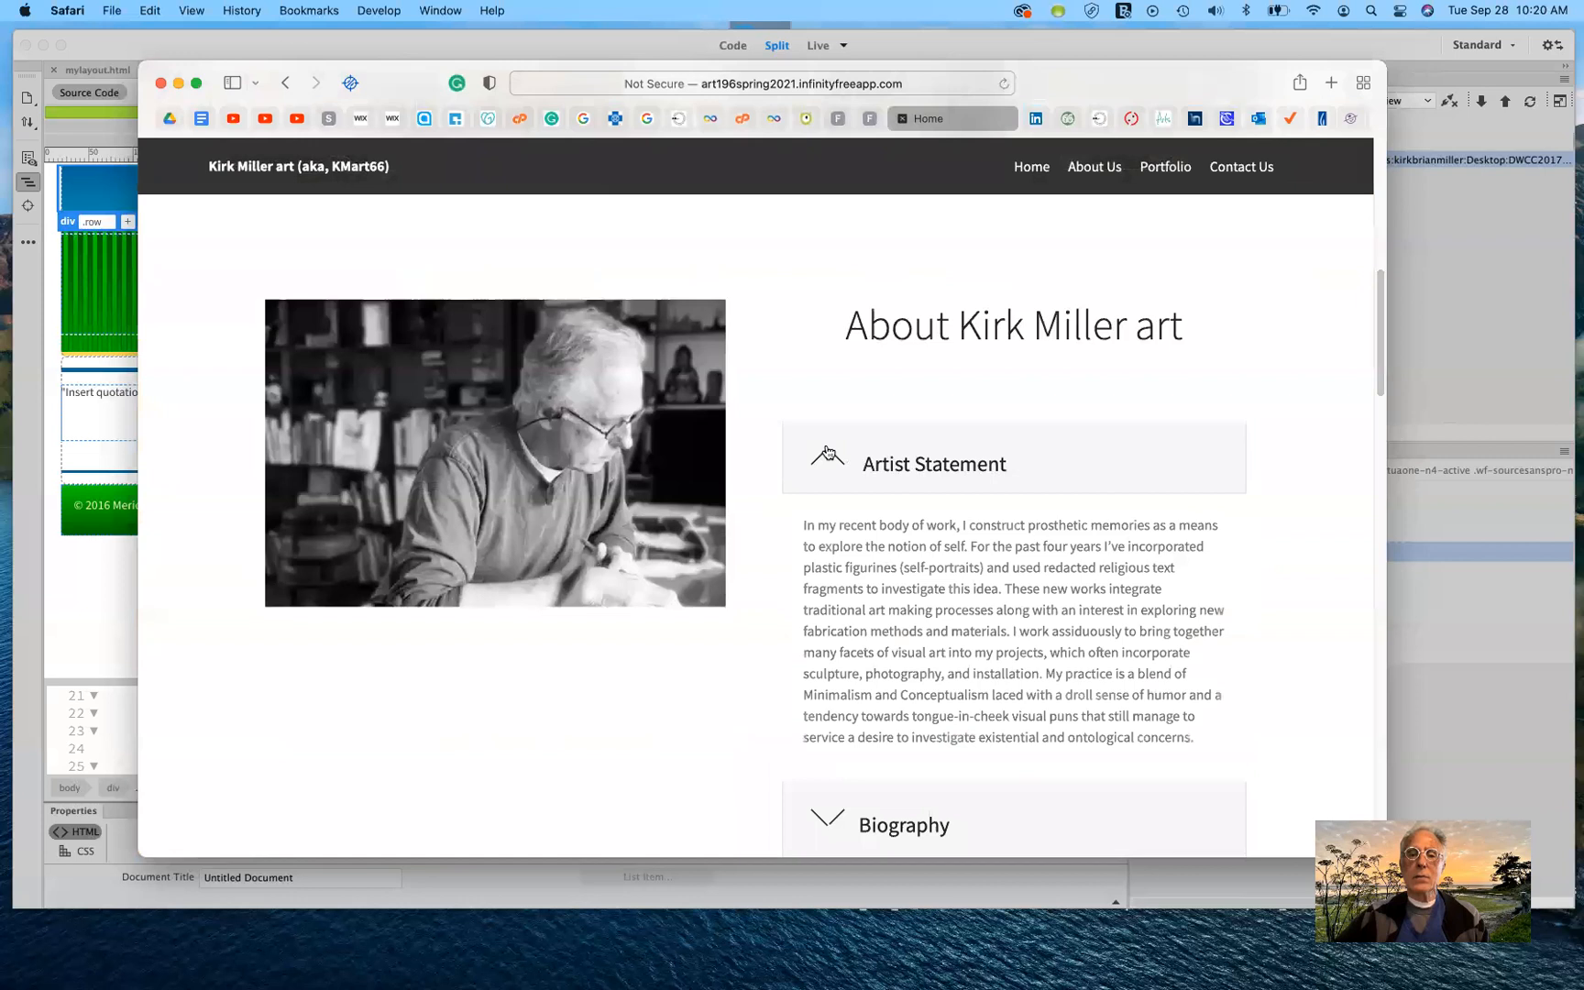
left_click(827, 452)
left_click(834, 533)
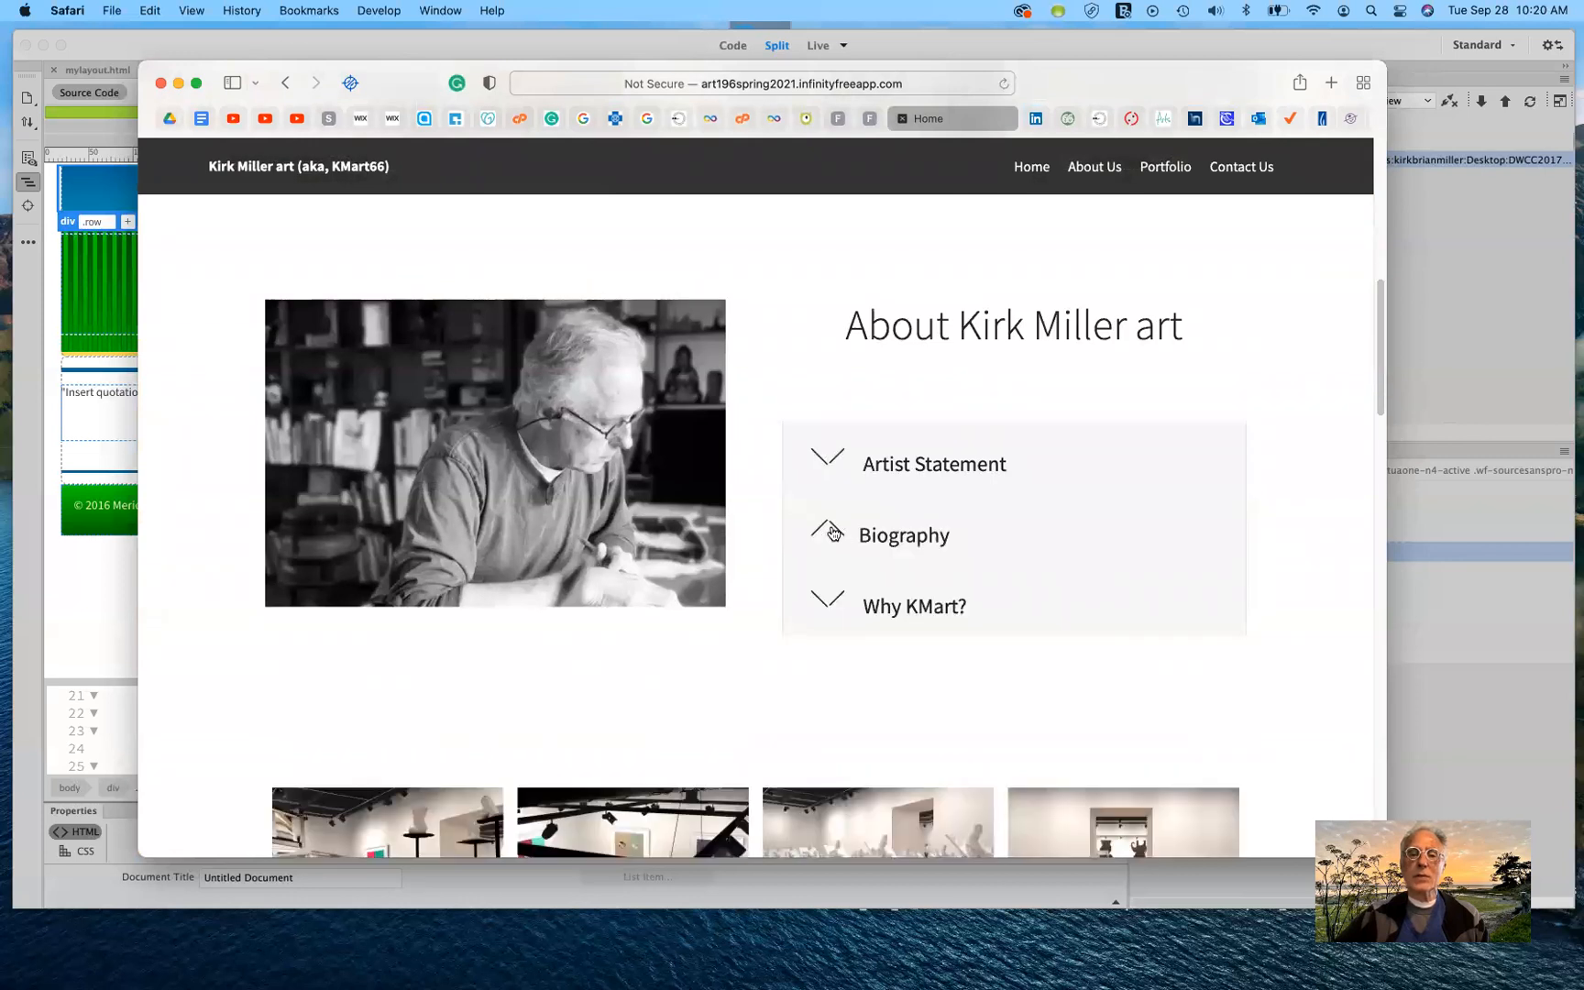
left_click(834, 533)
left_click(826, 602)
left_click(828, 602)
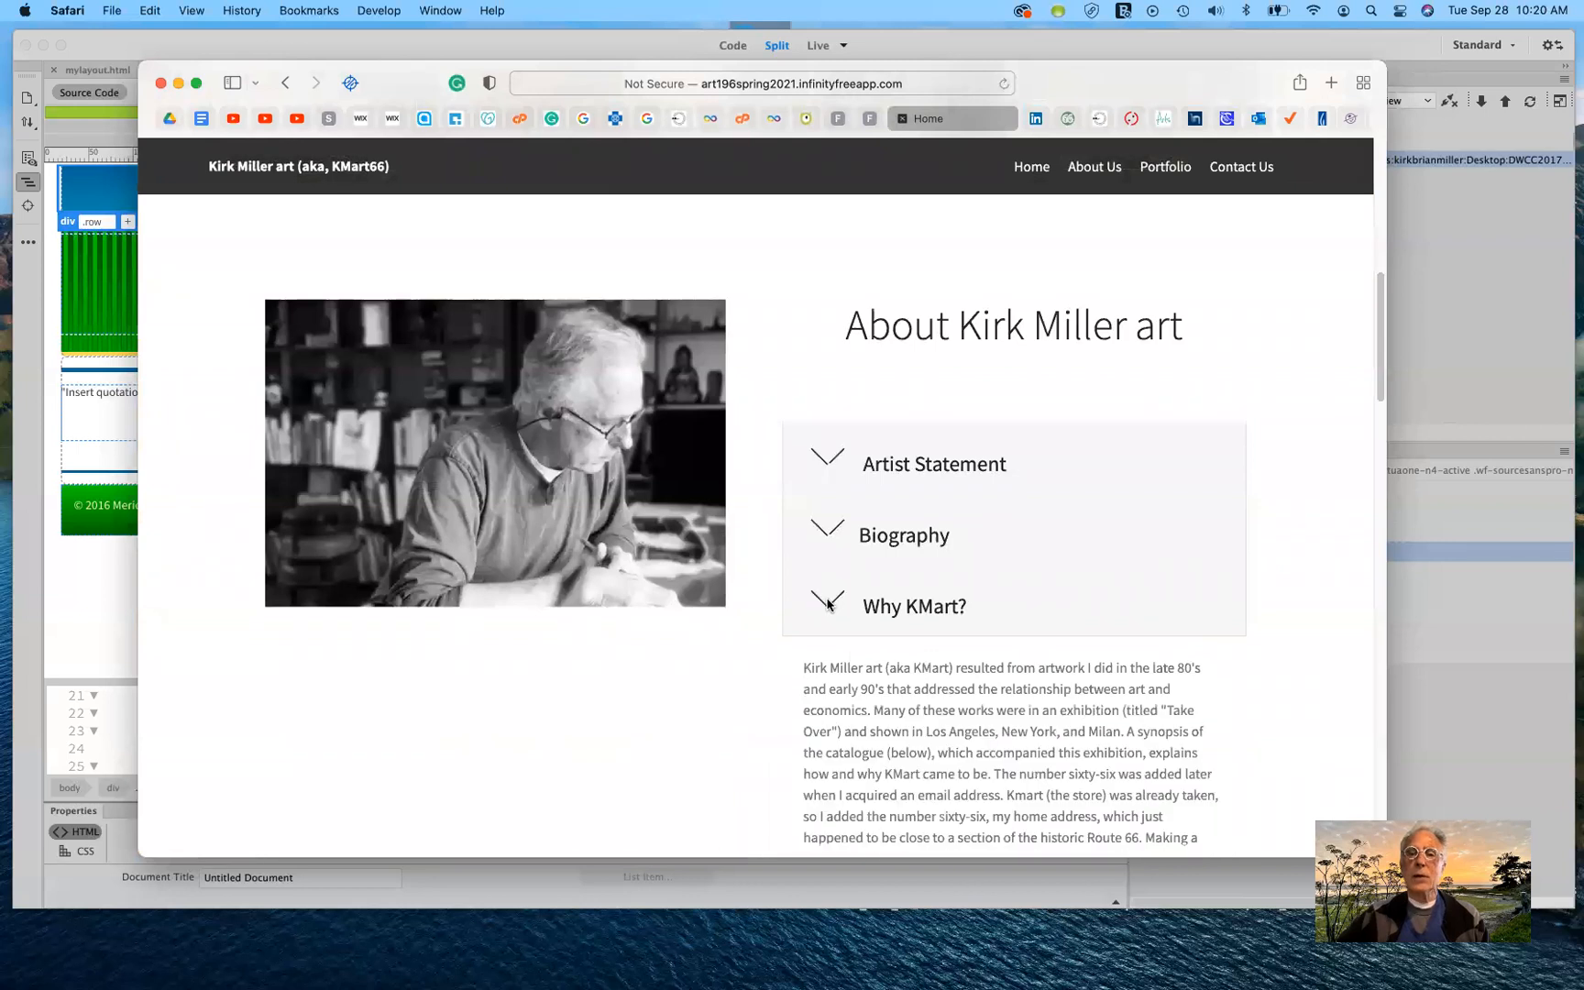
Step: Go to the site's Portfolio section, enlarge Virtual Gallery Image 02 and advance to the next image
left_click(1163, 166)
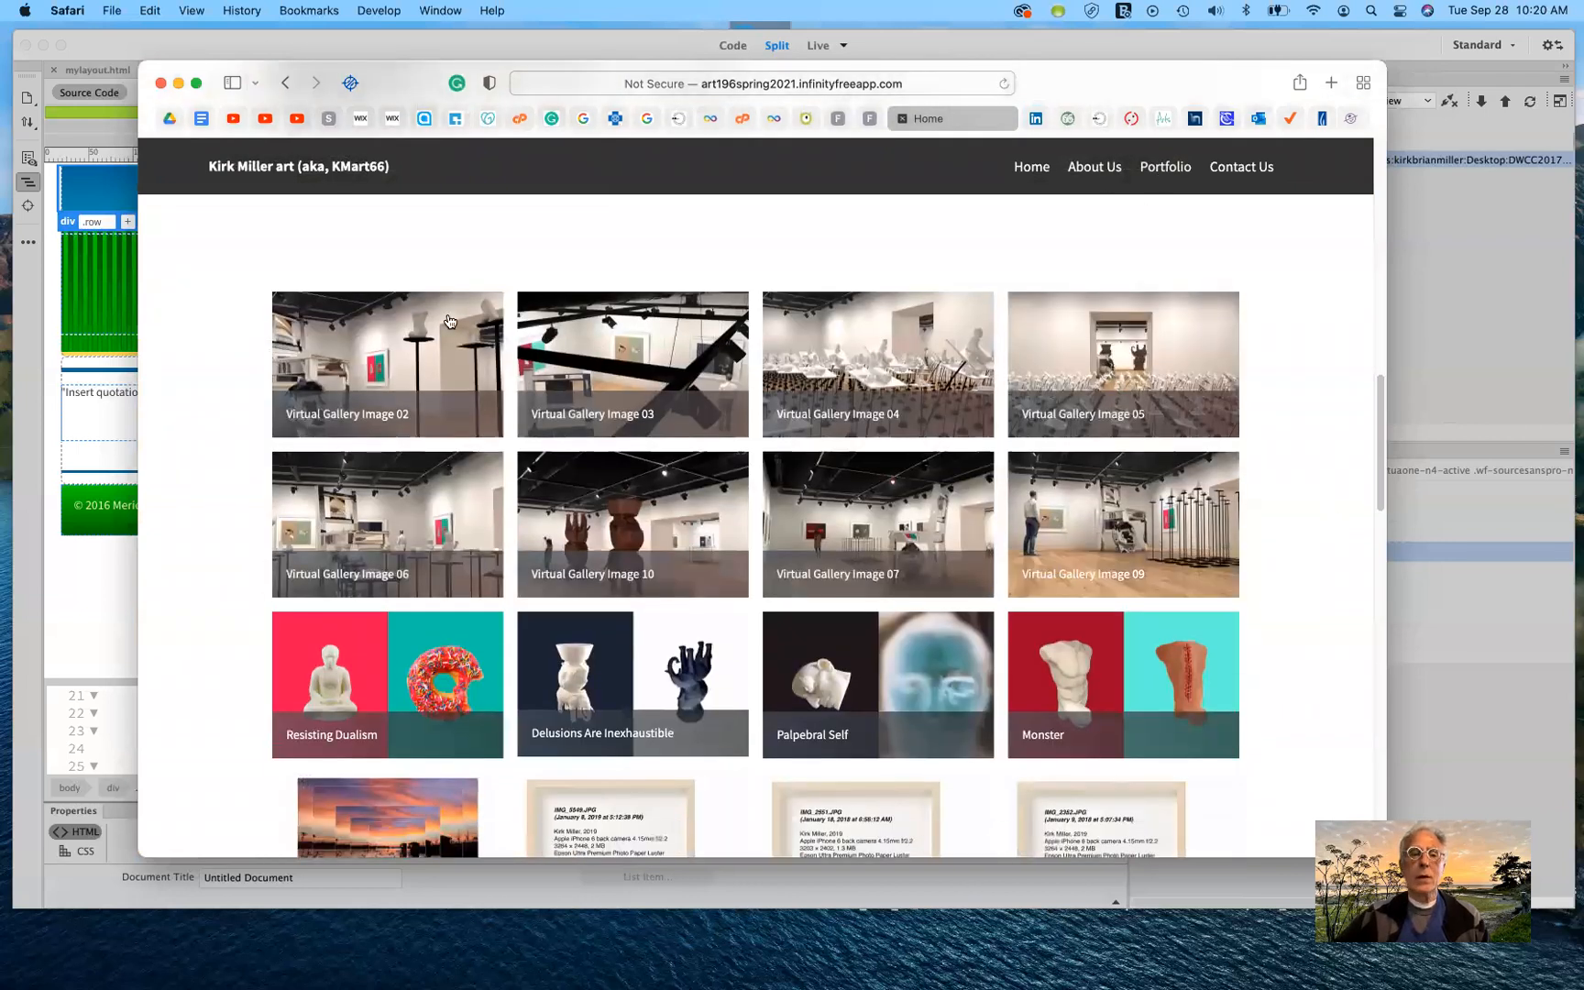
left_click(429, 367)
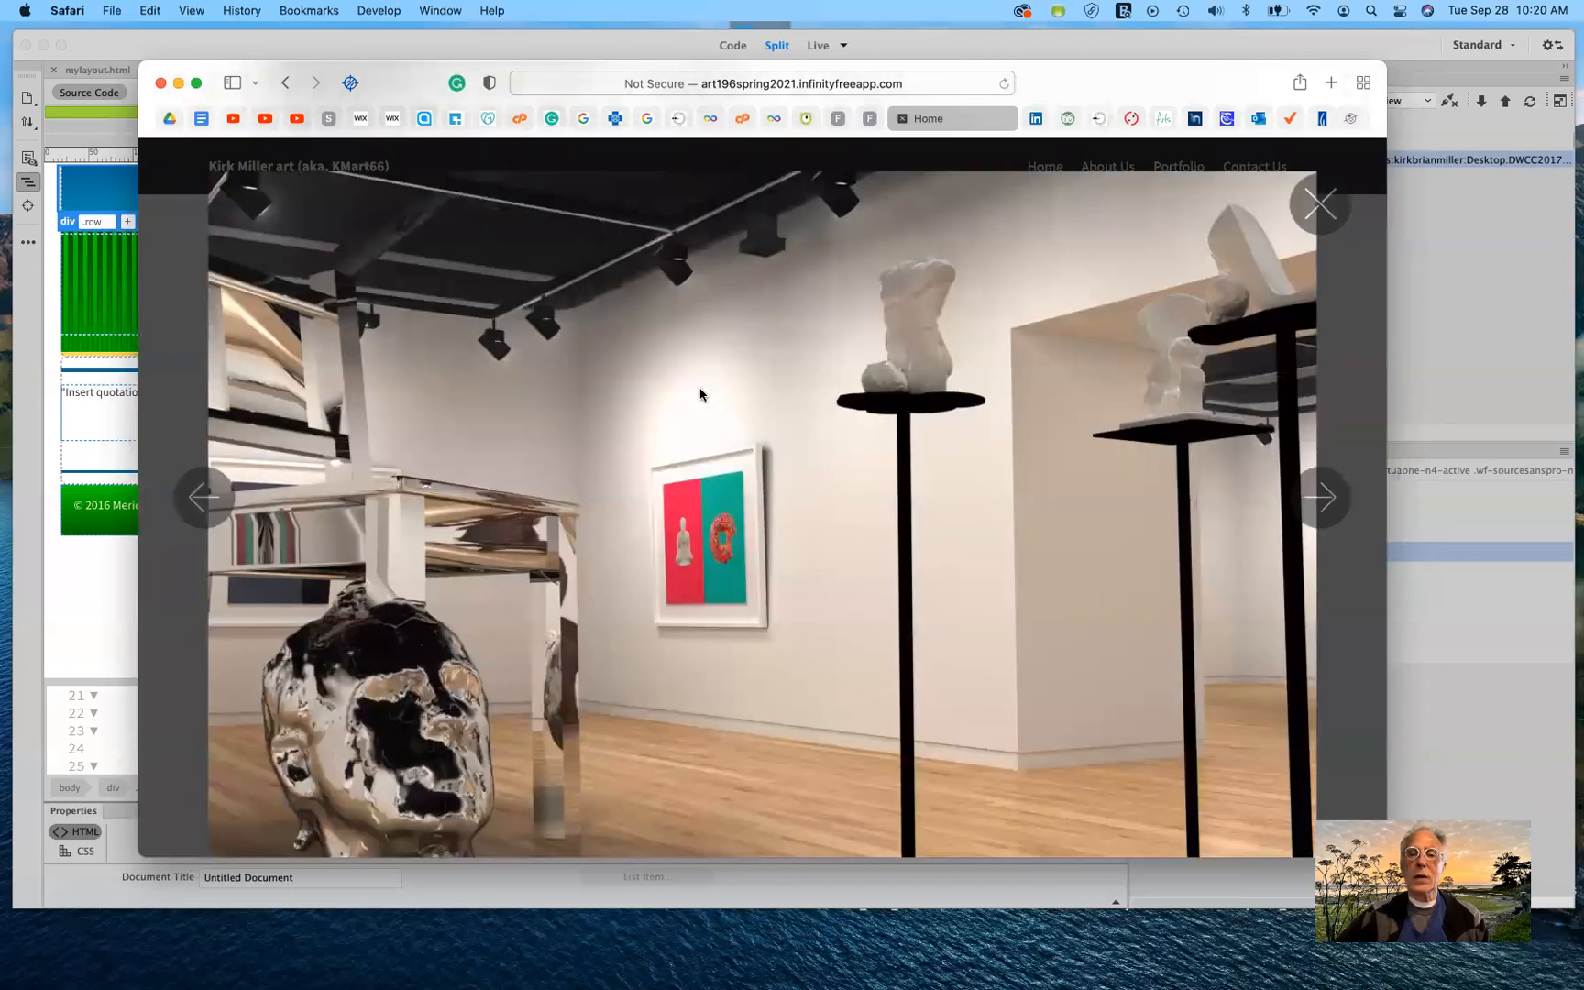
left_click(1320, 497)
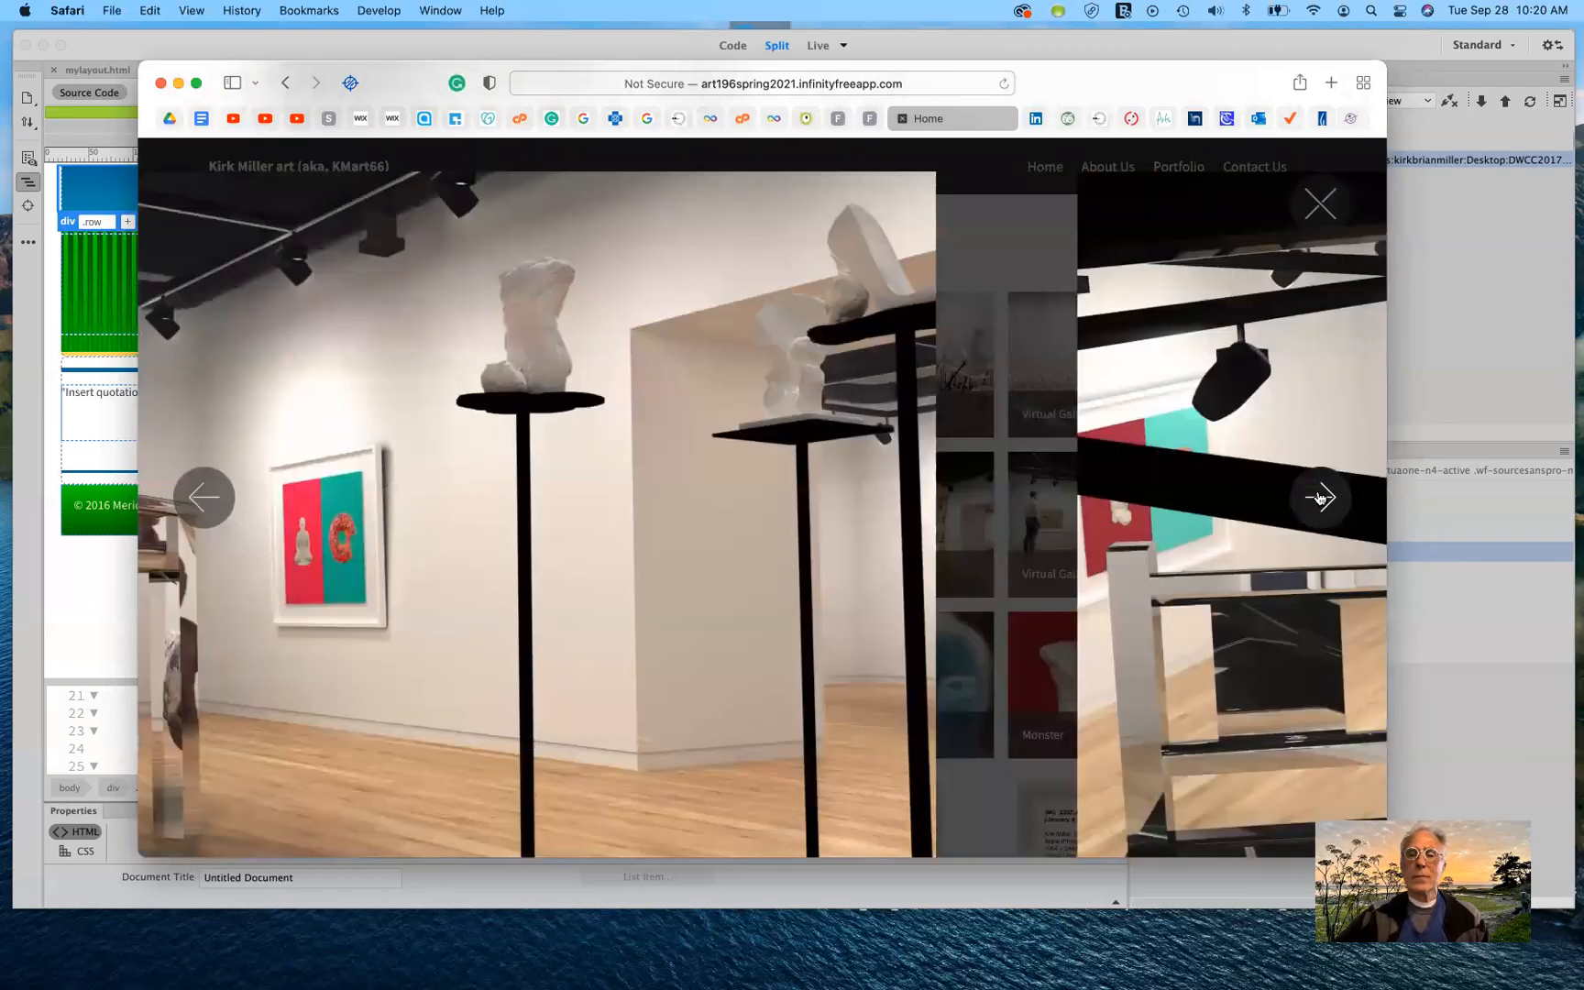
Step: Advance one more image and close the enlarged gallery view, and visit the site's Contact Us and Home sections
left_click(1318, 496)
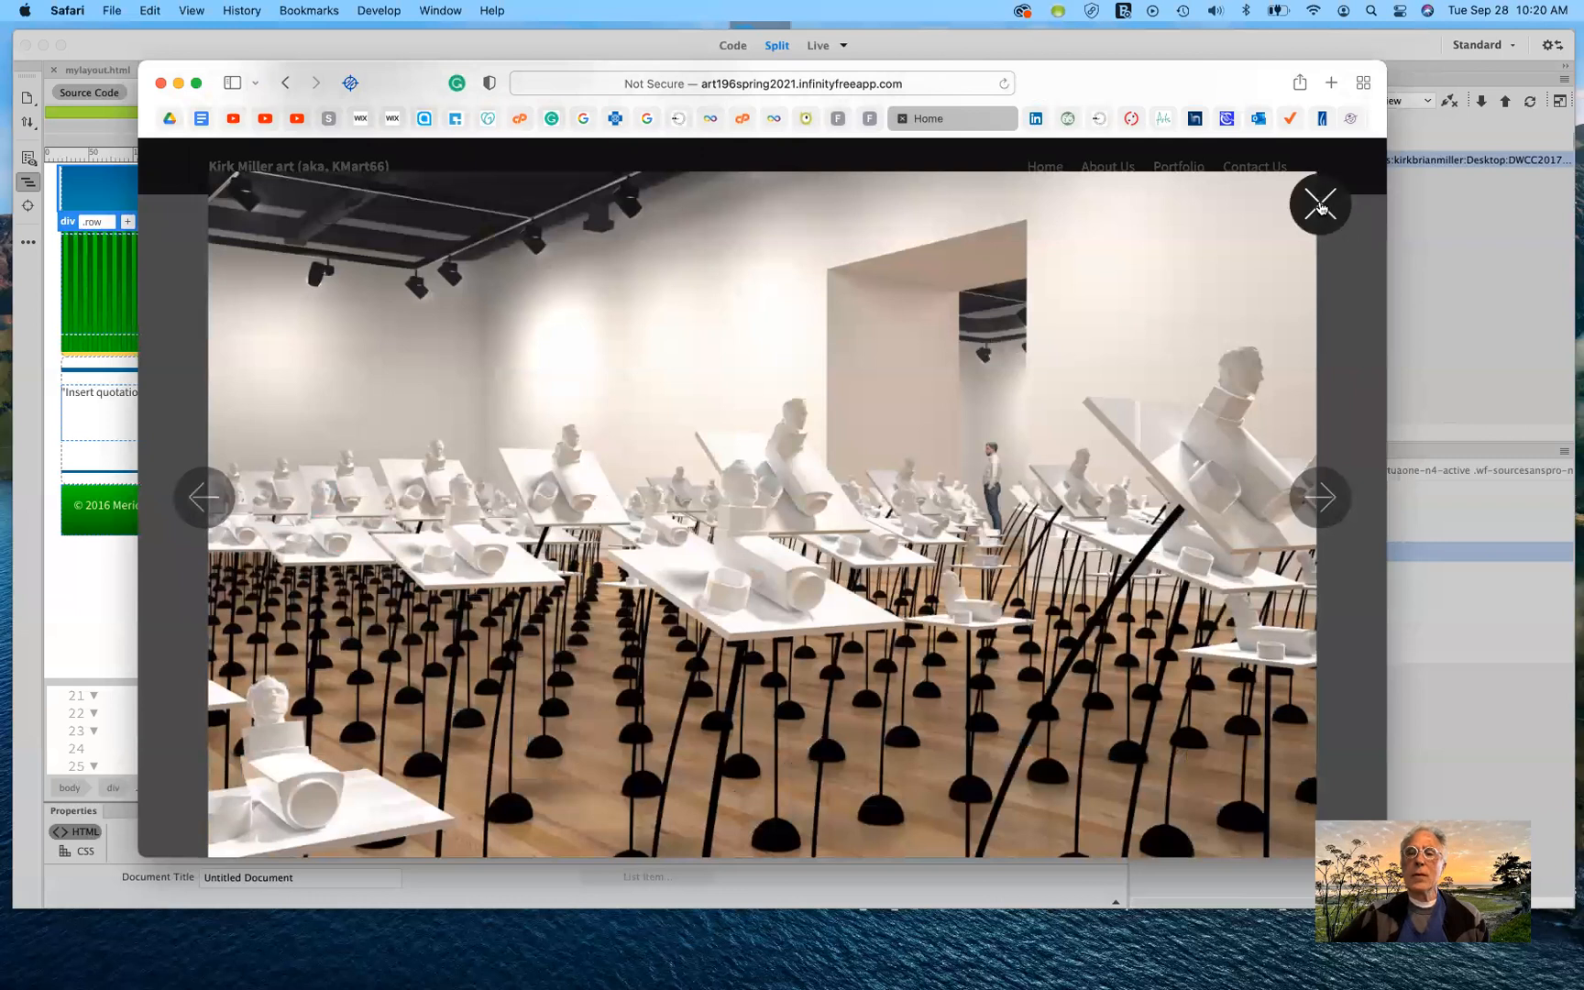
left_click(1320, 205)
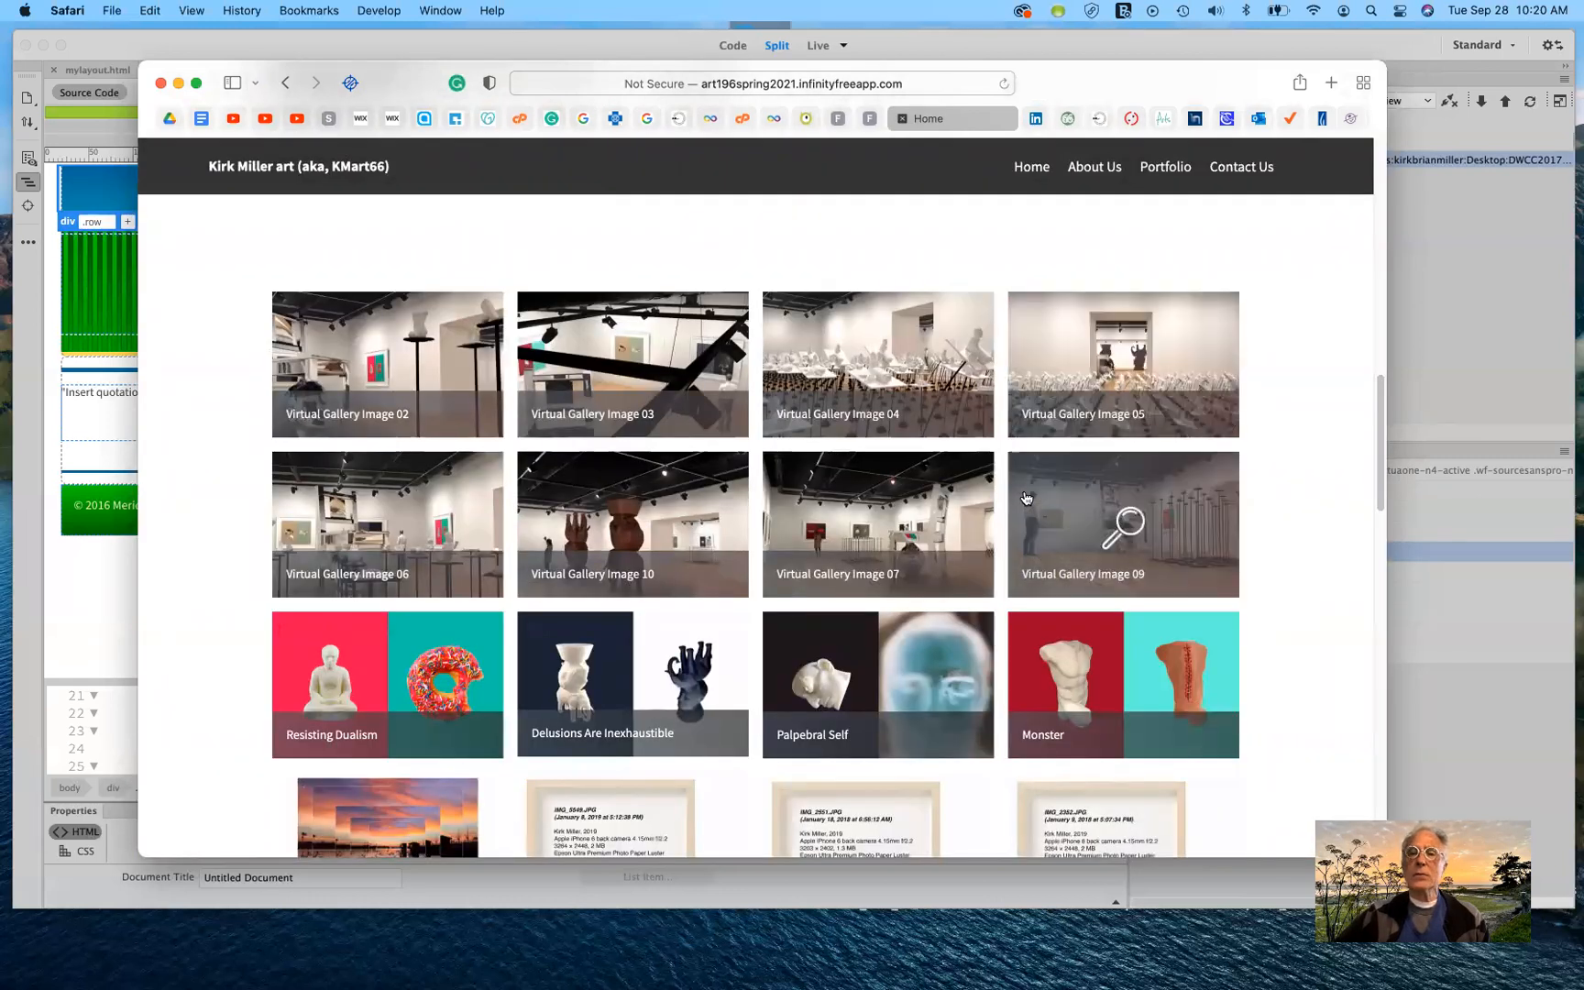
left_click(1258, 174)
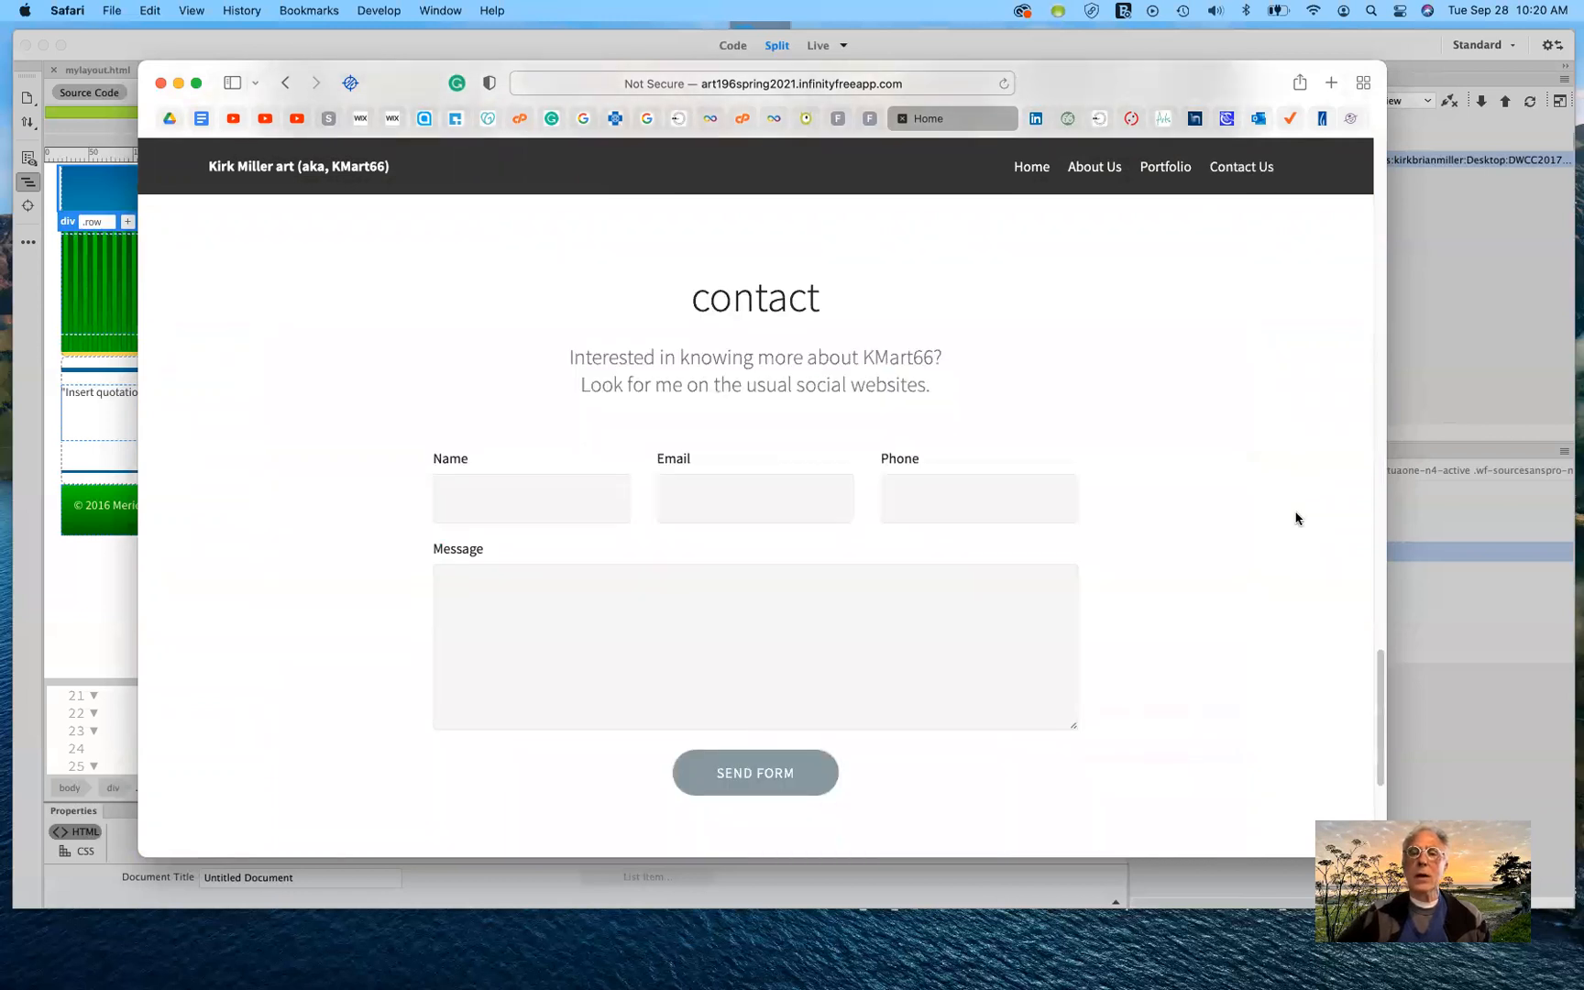
left_click(1030, 169)
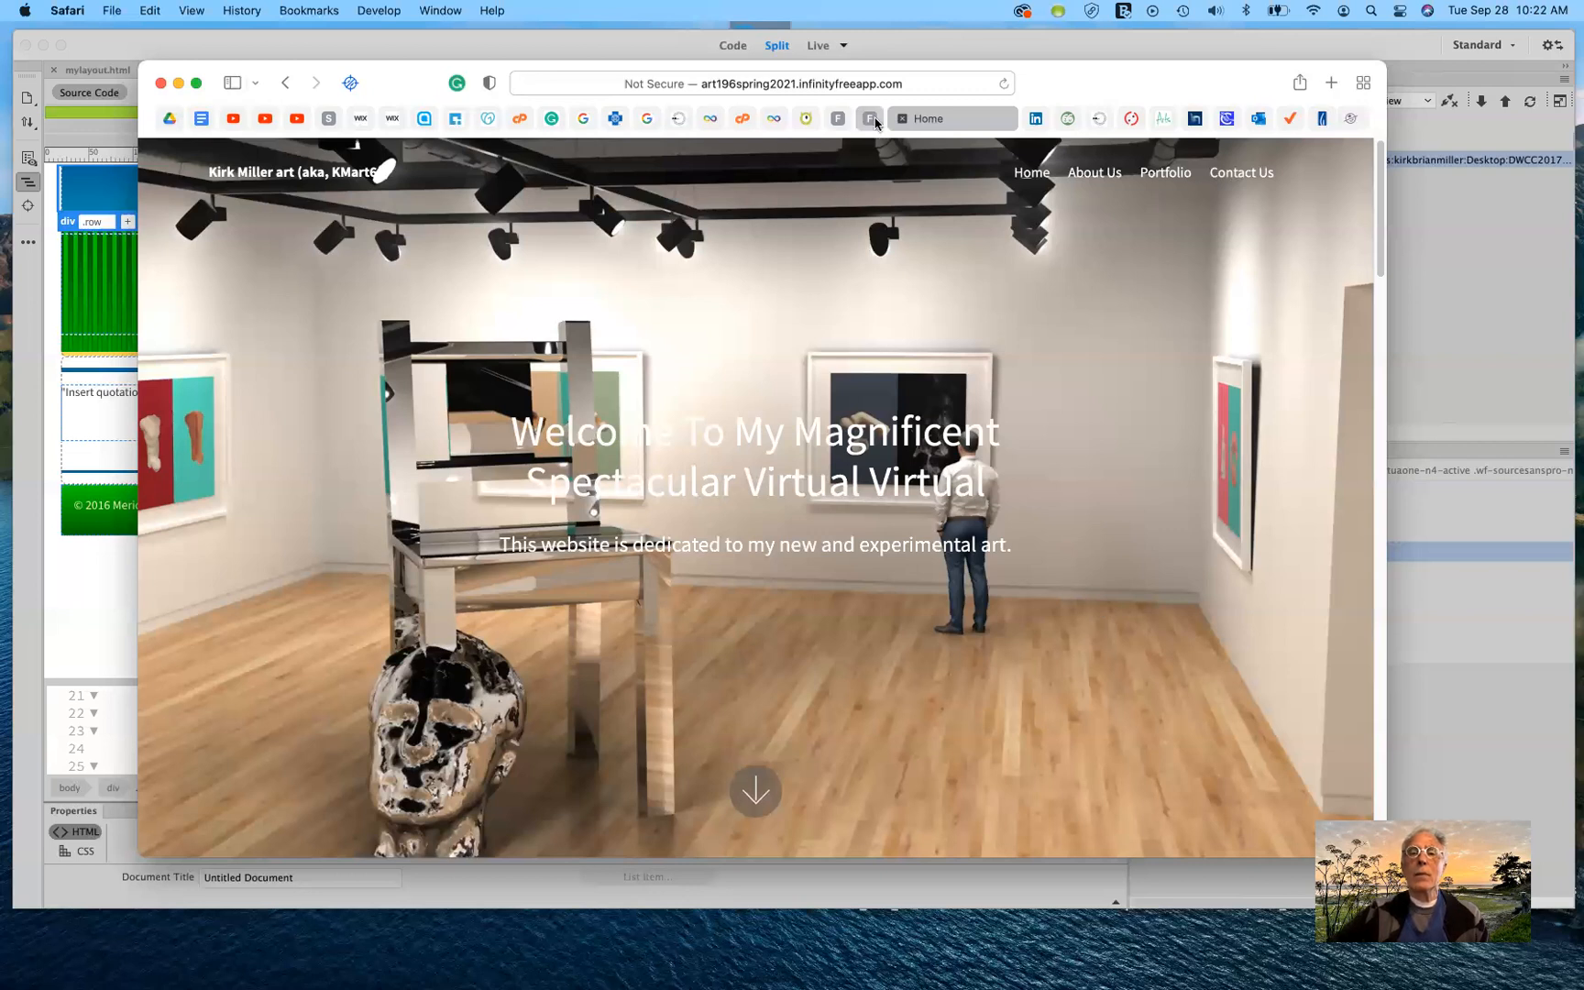
Step: Return to InfinityFree's open account pages and show the list of hosting accounts
mouse_move(777, 121)
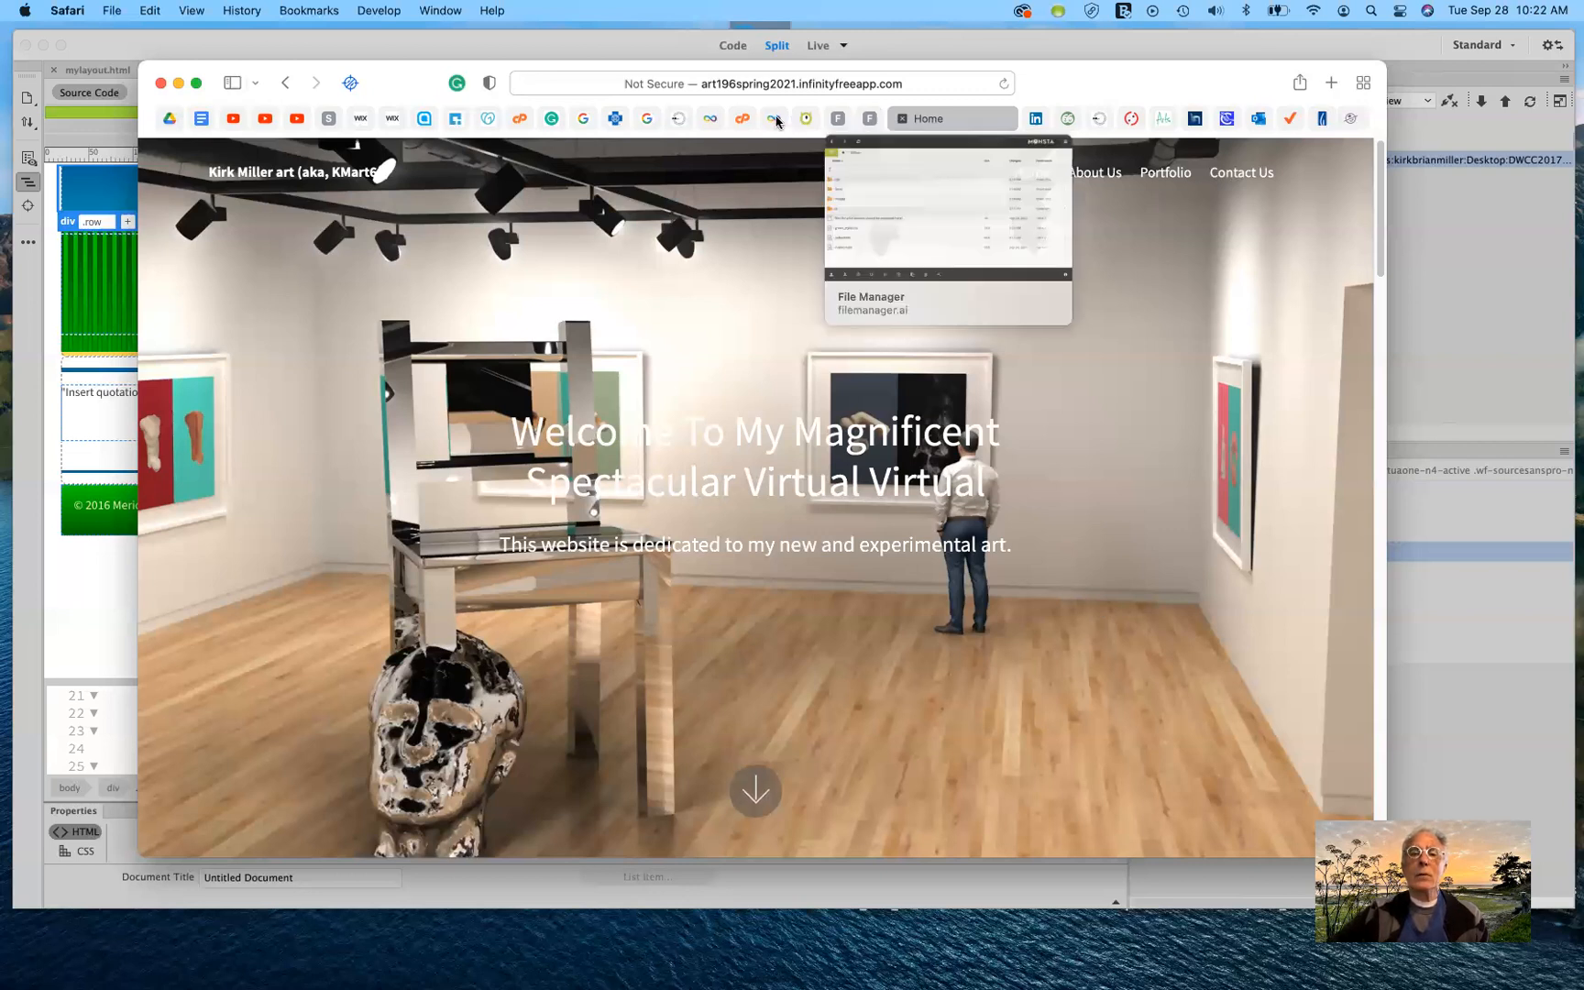
left_click(774, 118)
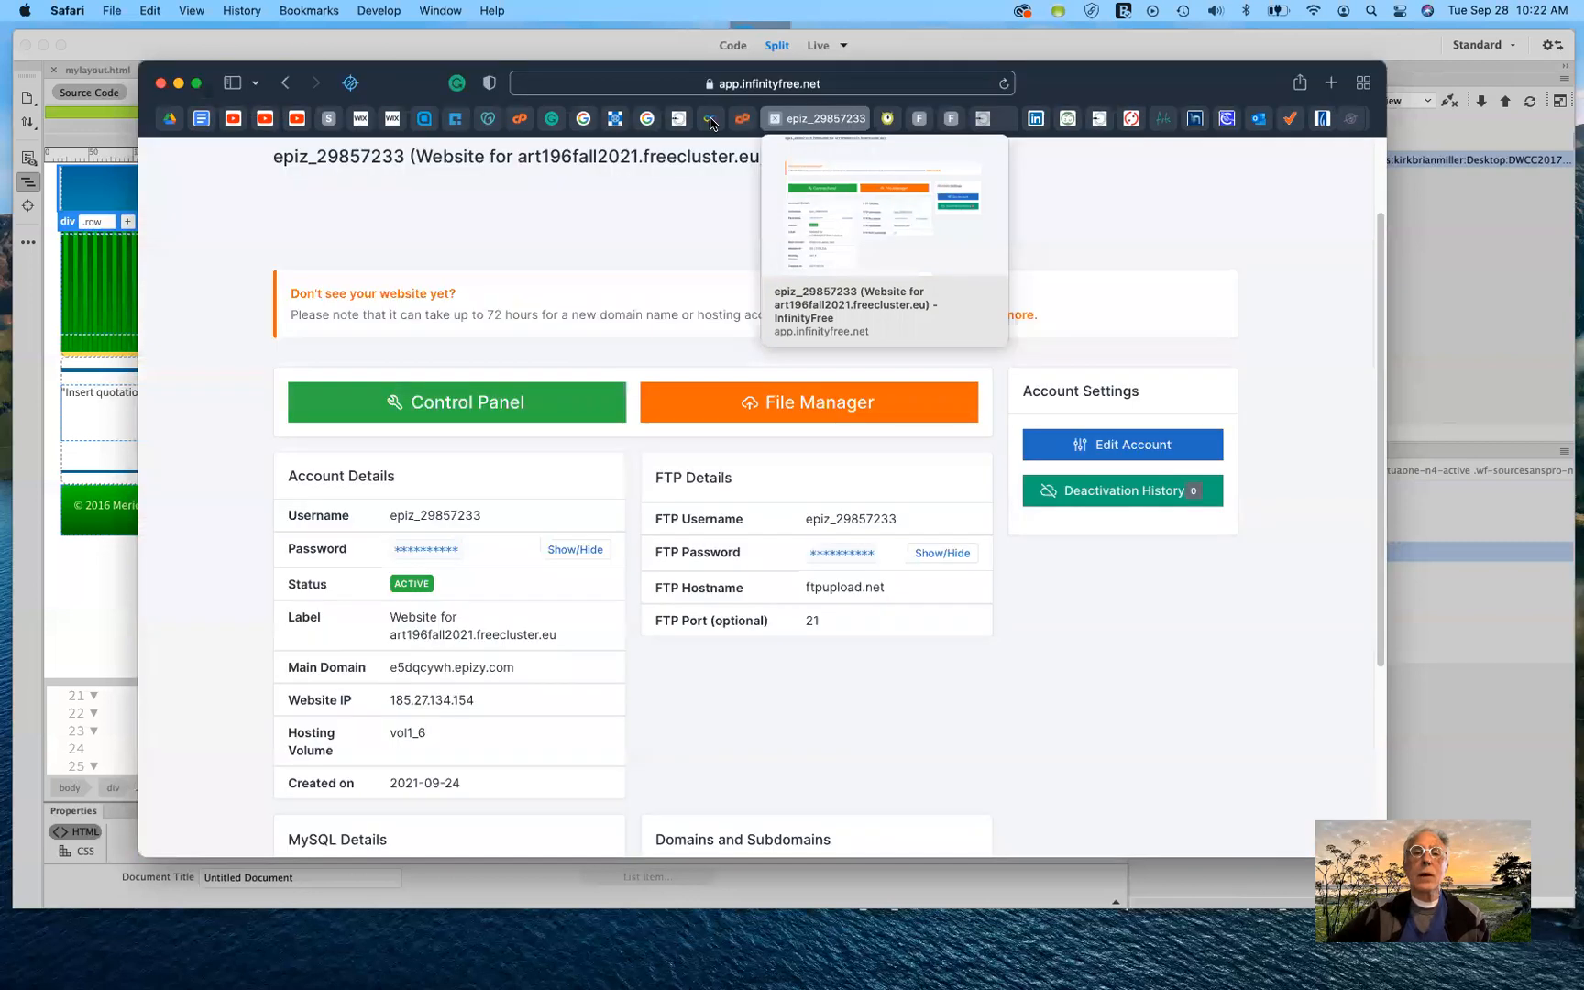
mouse_move(708, 122)
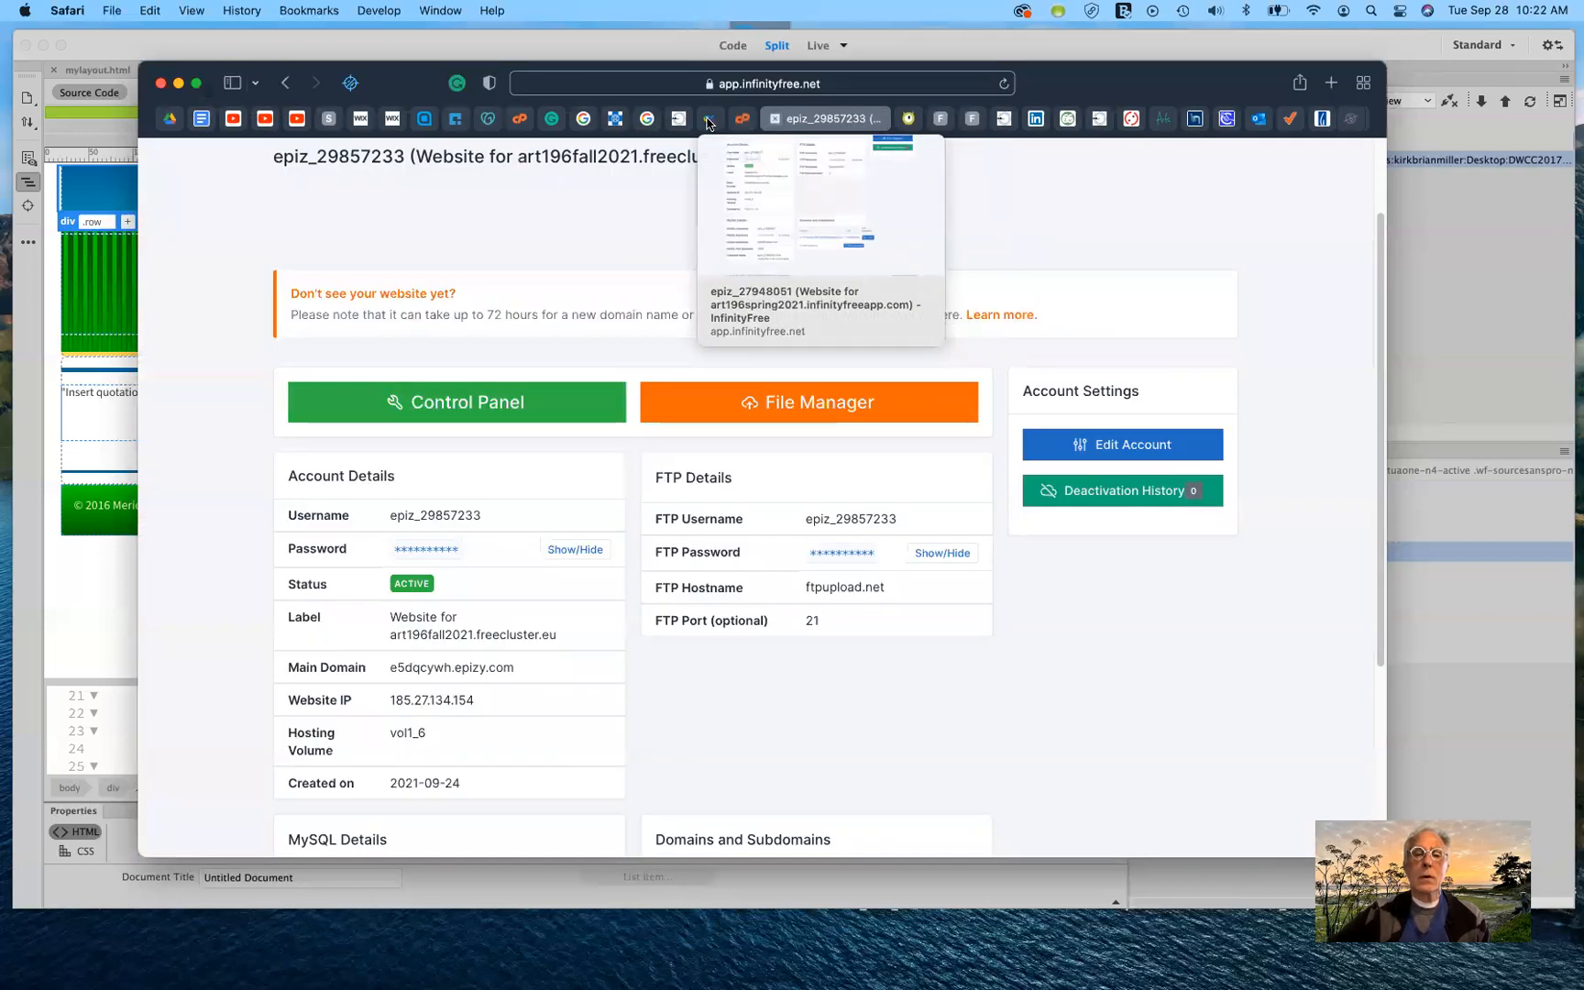
left_click(707, 122)
scroll(1000, 389, "up", 5)
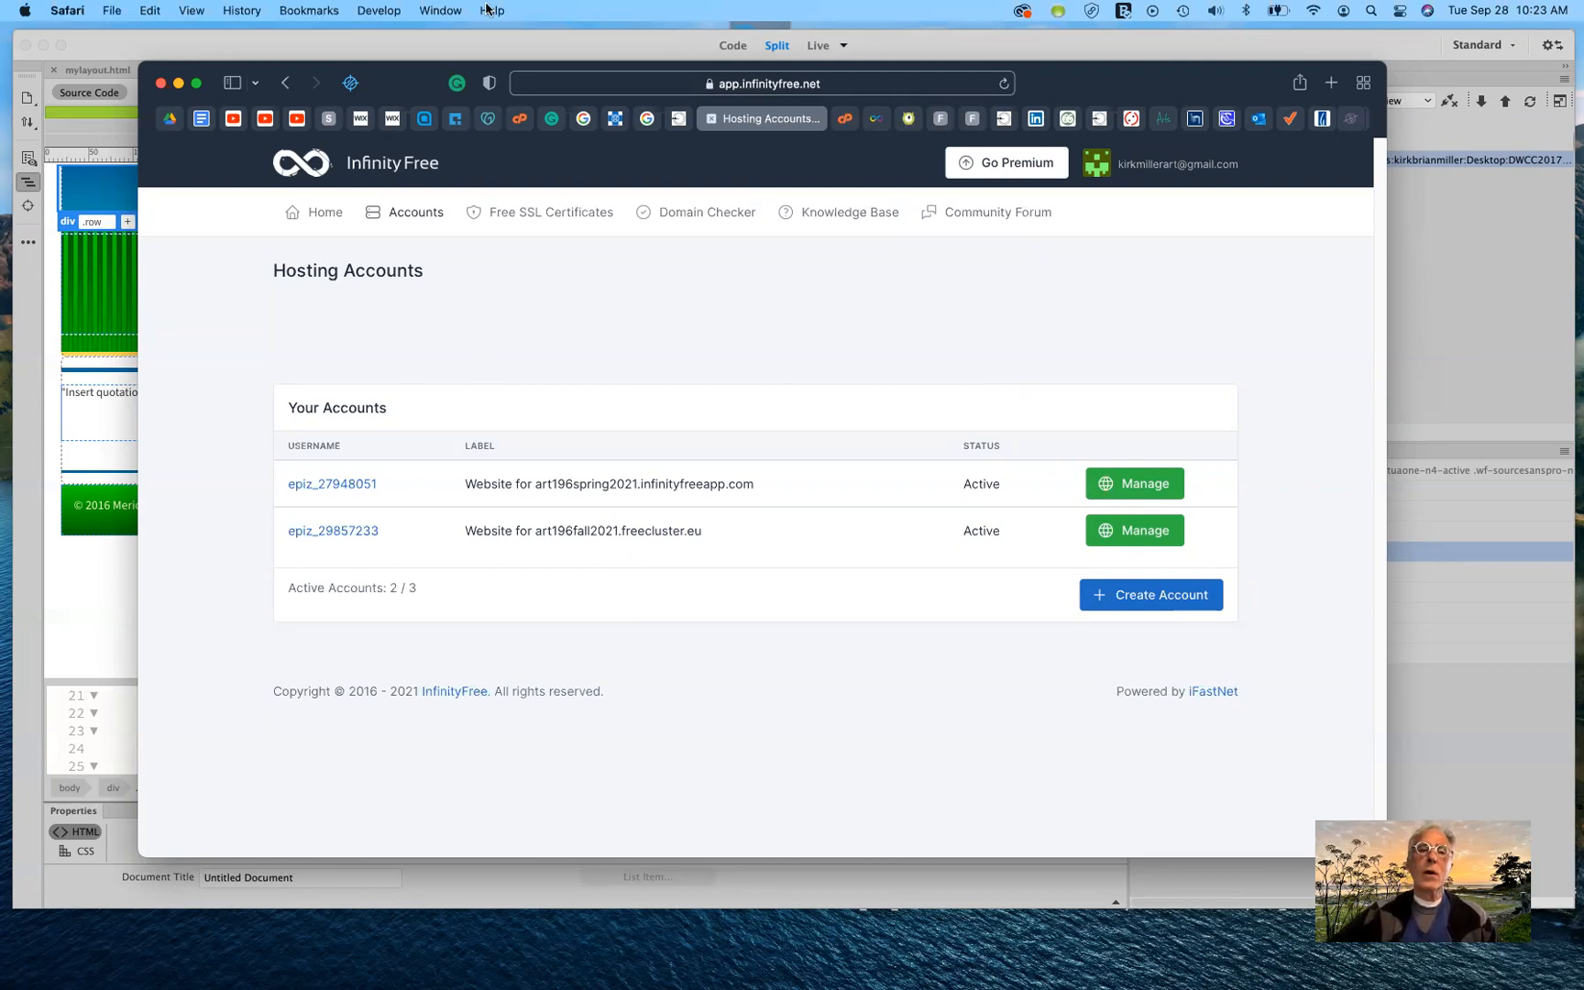
left_click(845, 86)
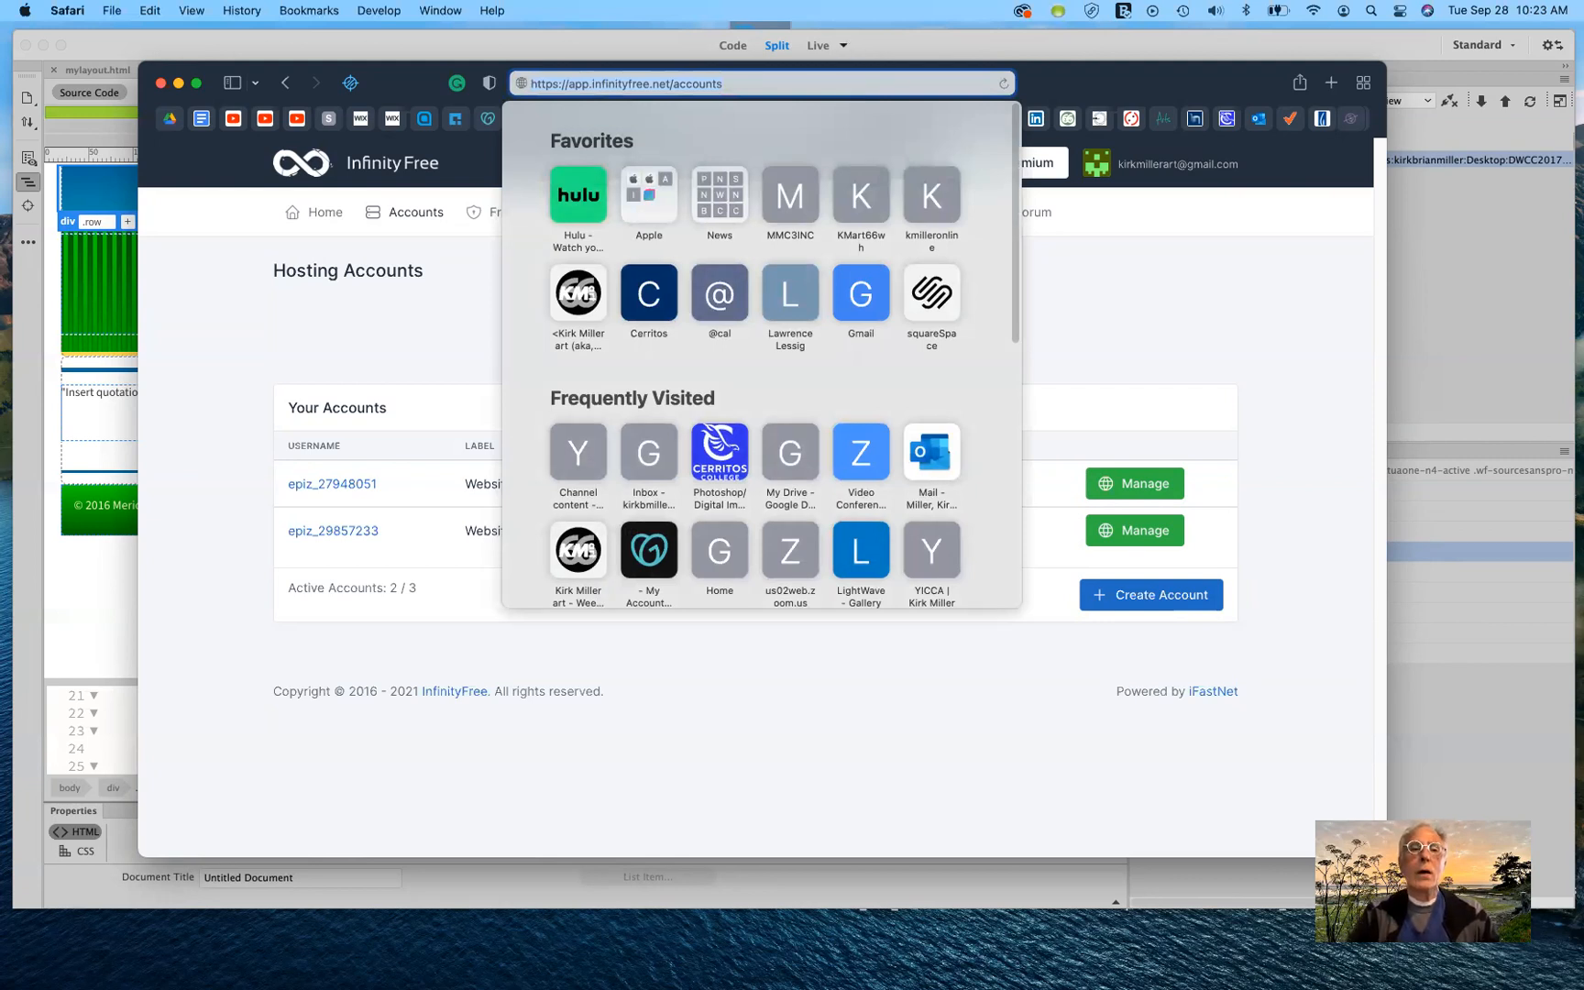
type("kmi")
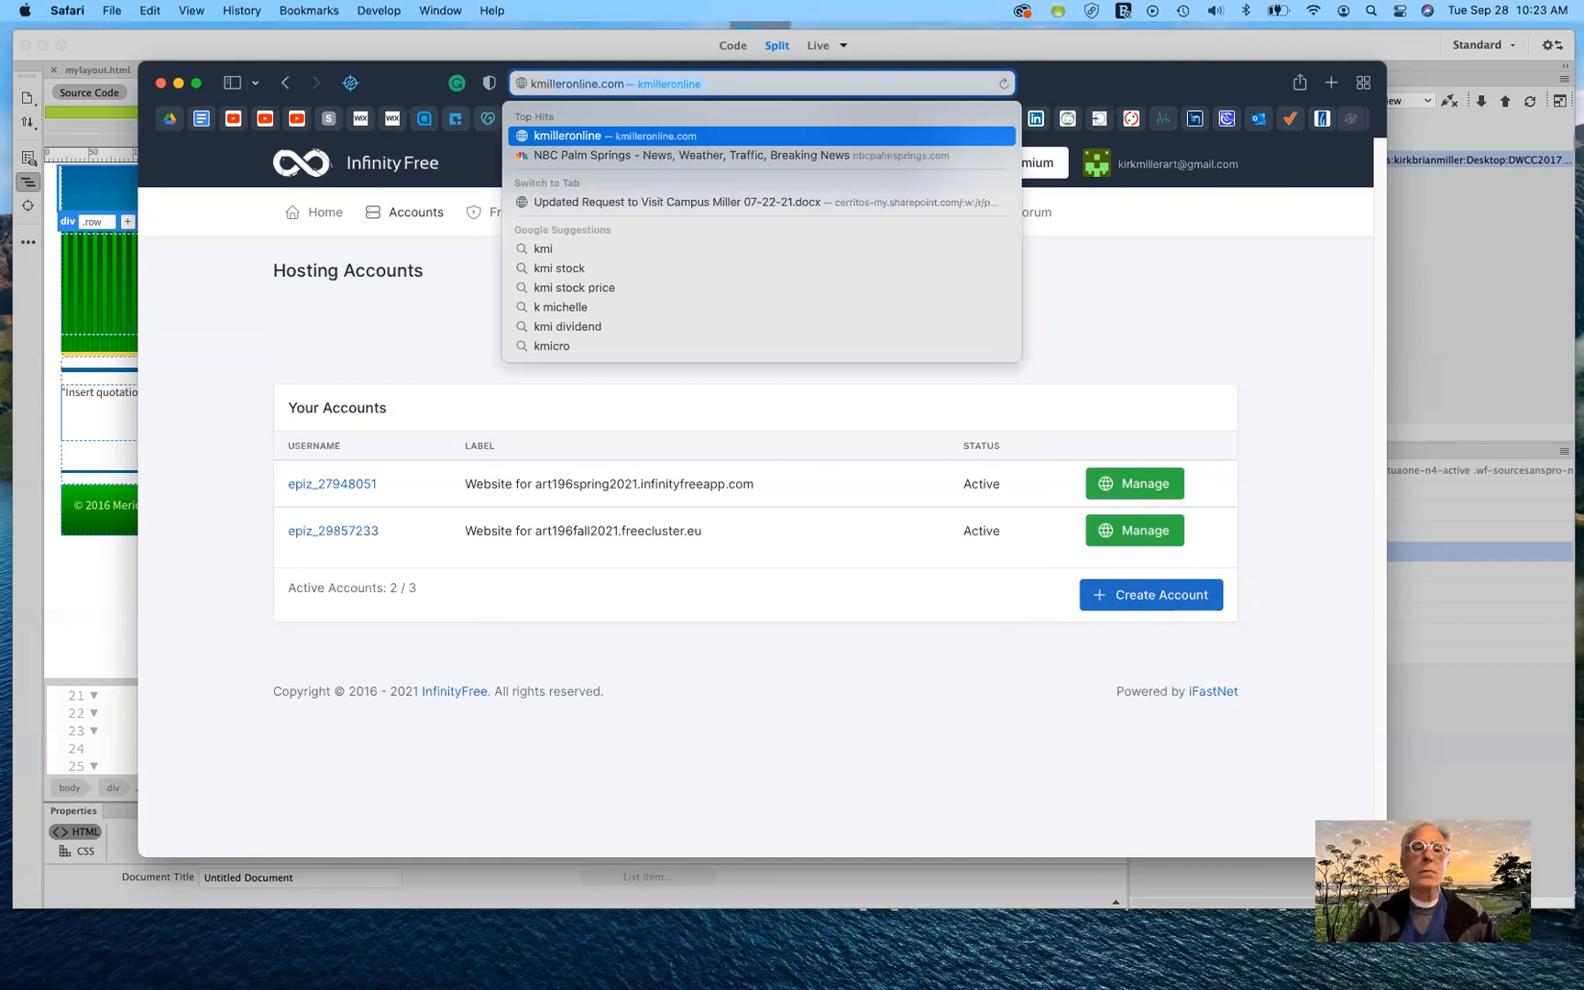
key("Escape")
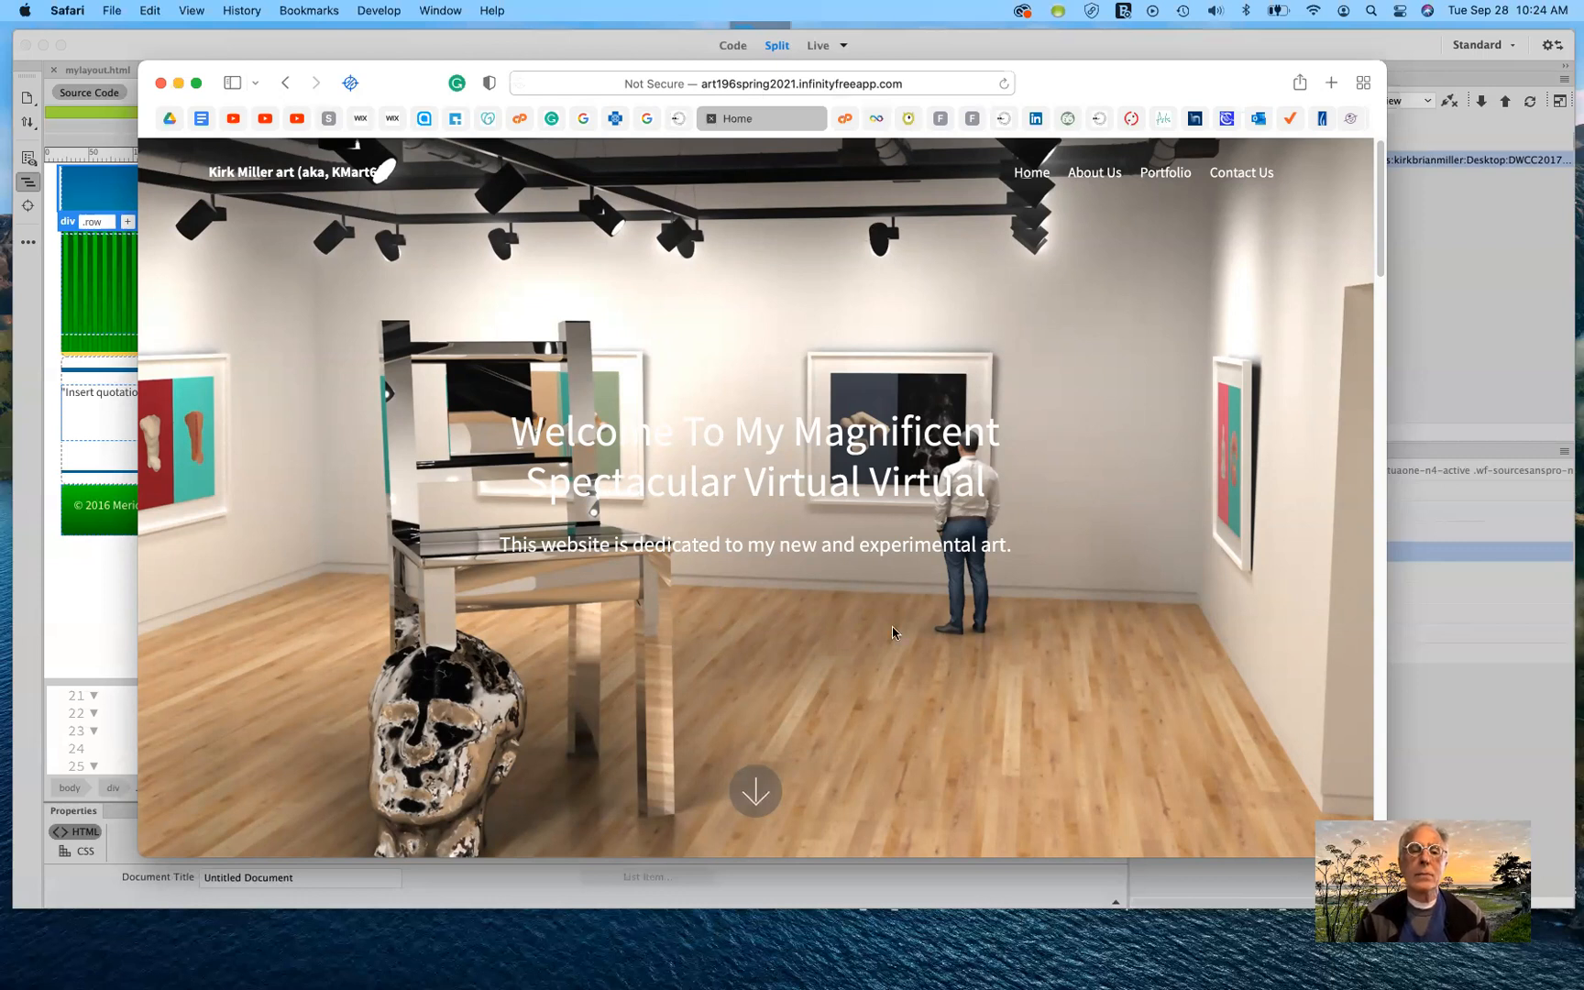
left_click(285, 85)
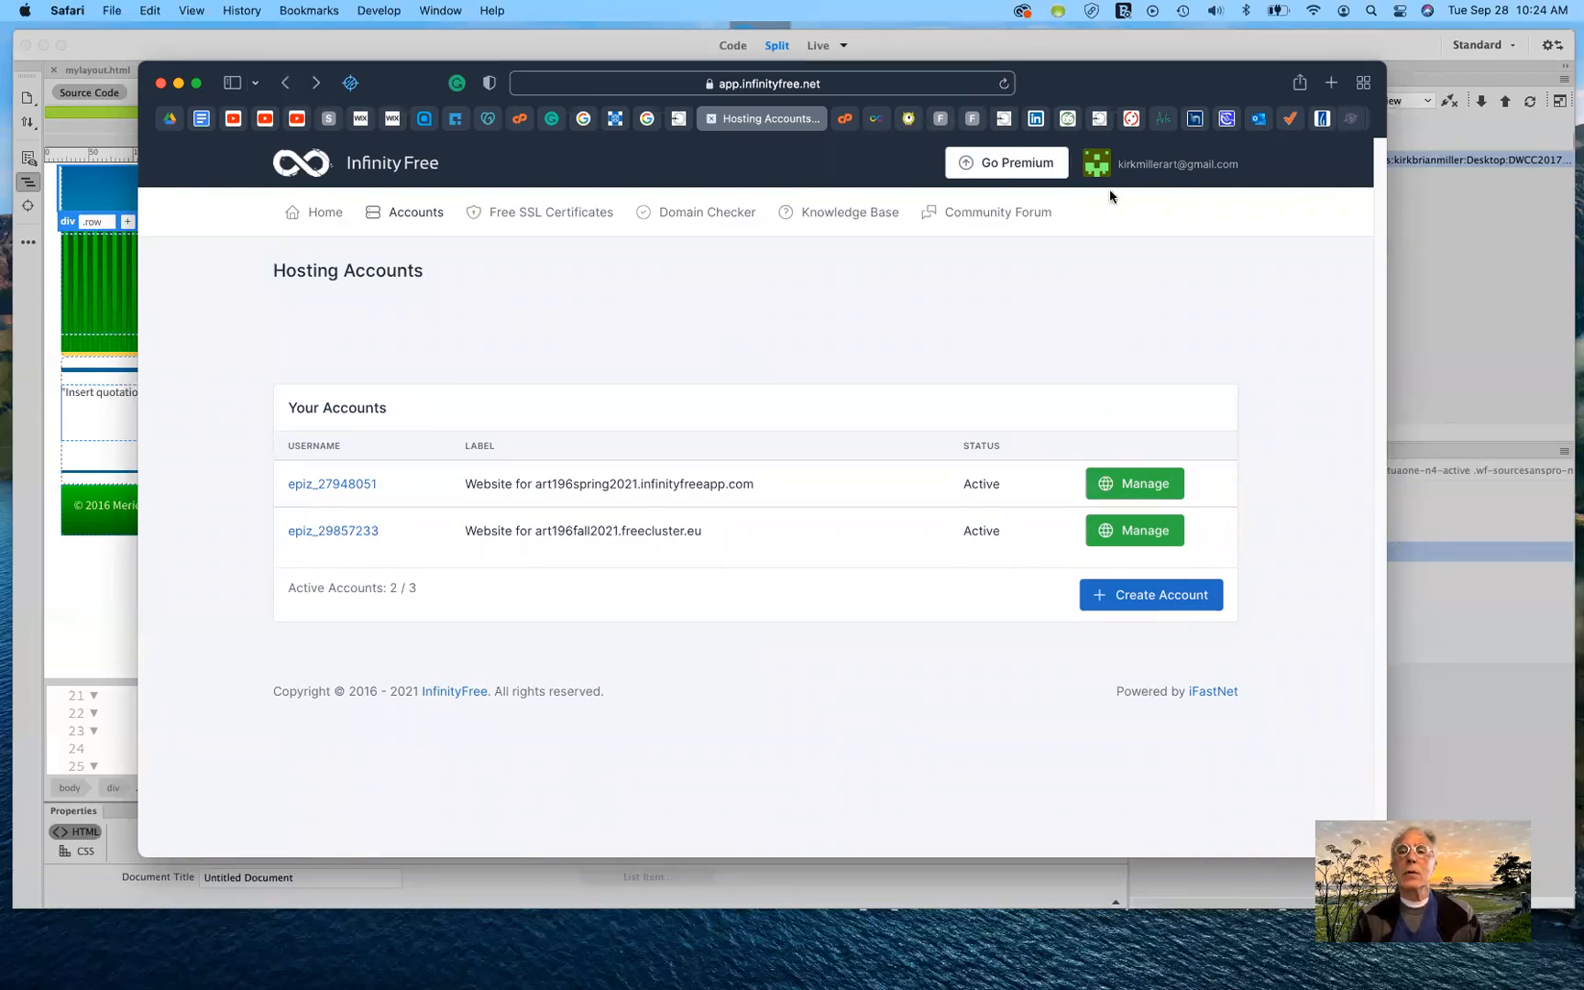
Step: Move the browser window out of the way, switch to Dreamweaver and look over the commands for saving index.html
left_click_drag(1146, 83, 1164, 0)
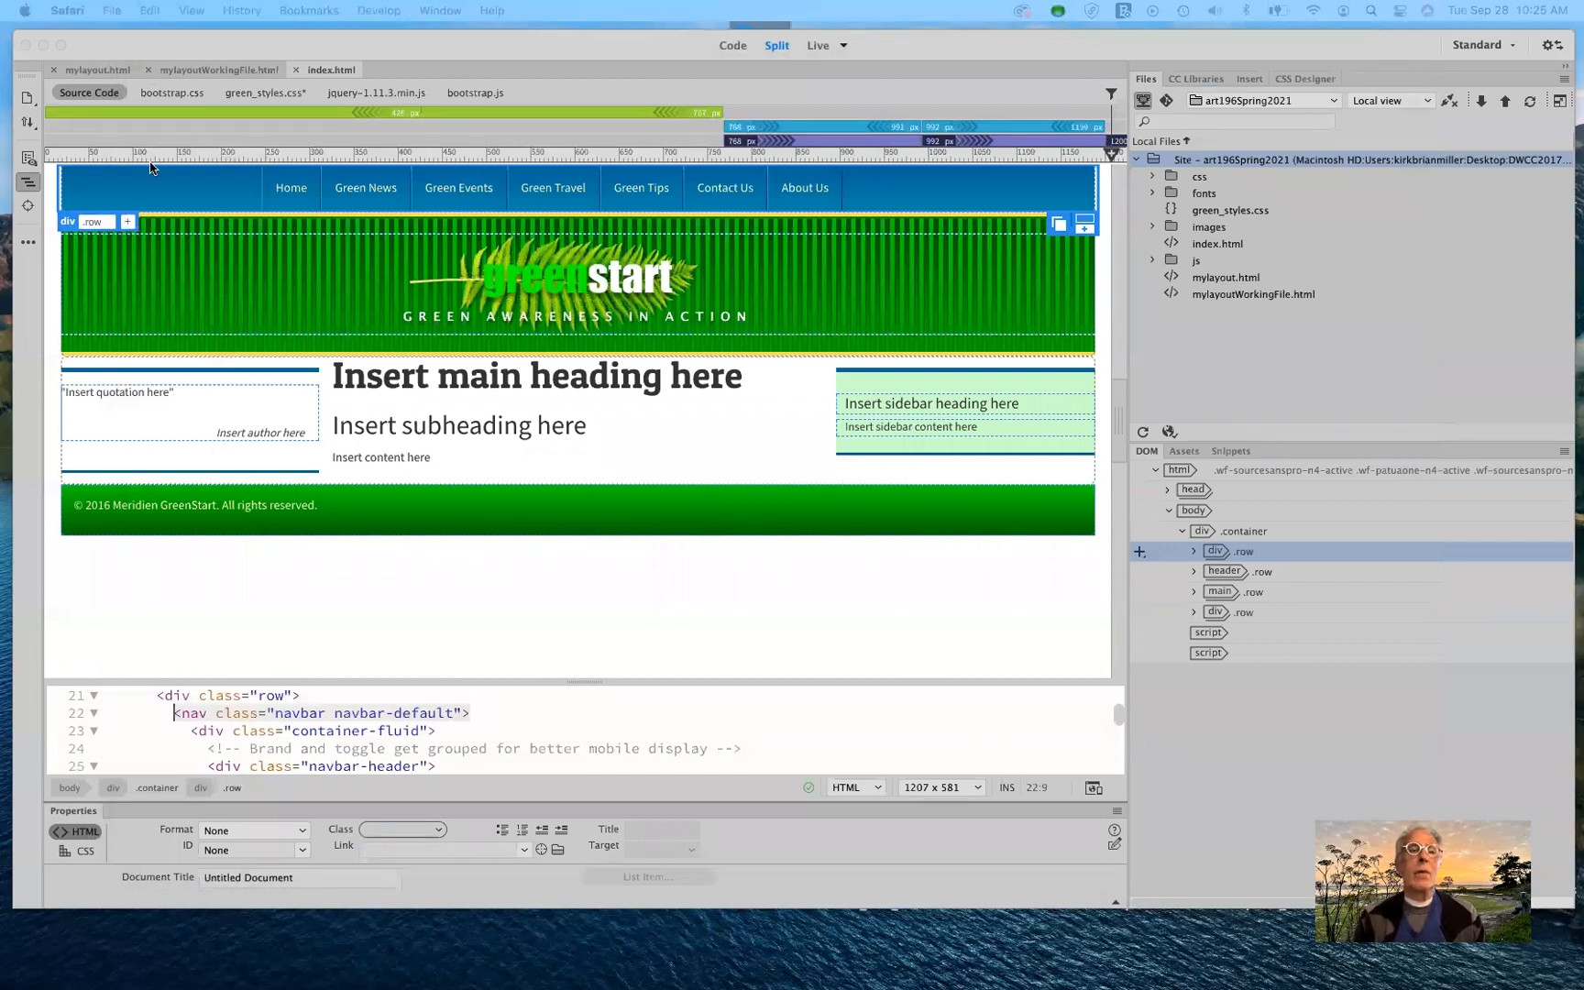
left_click(320, 51)
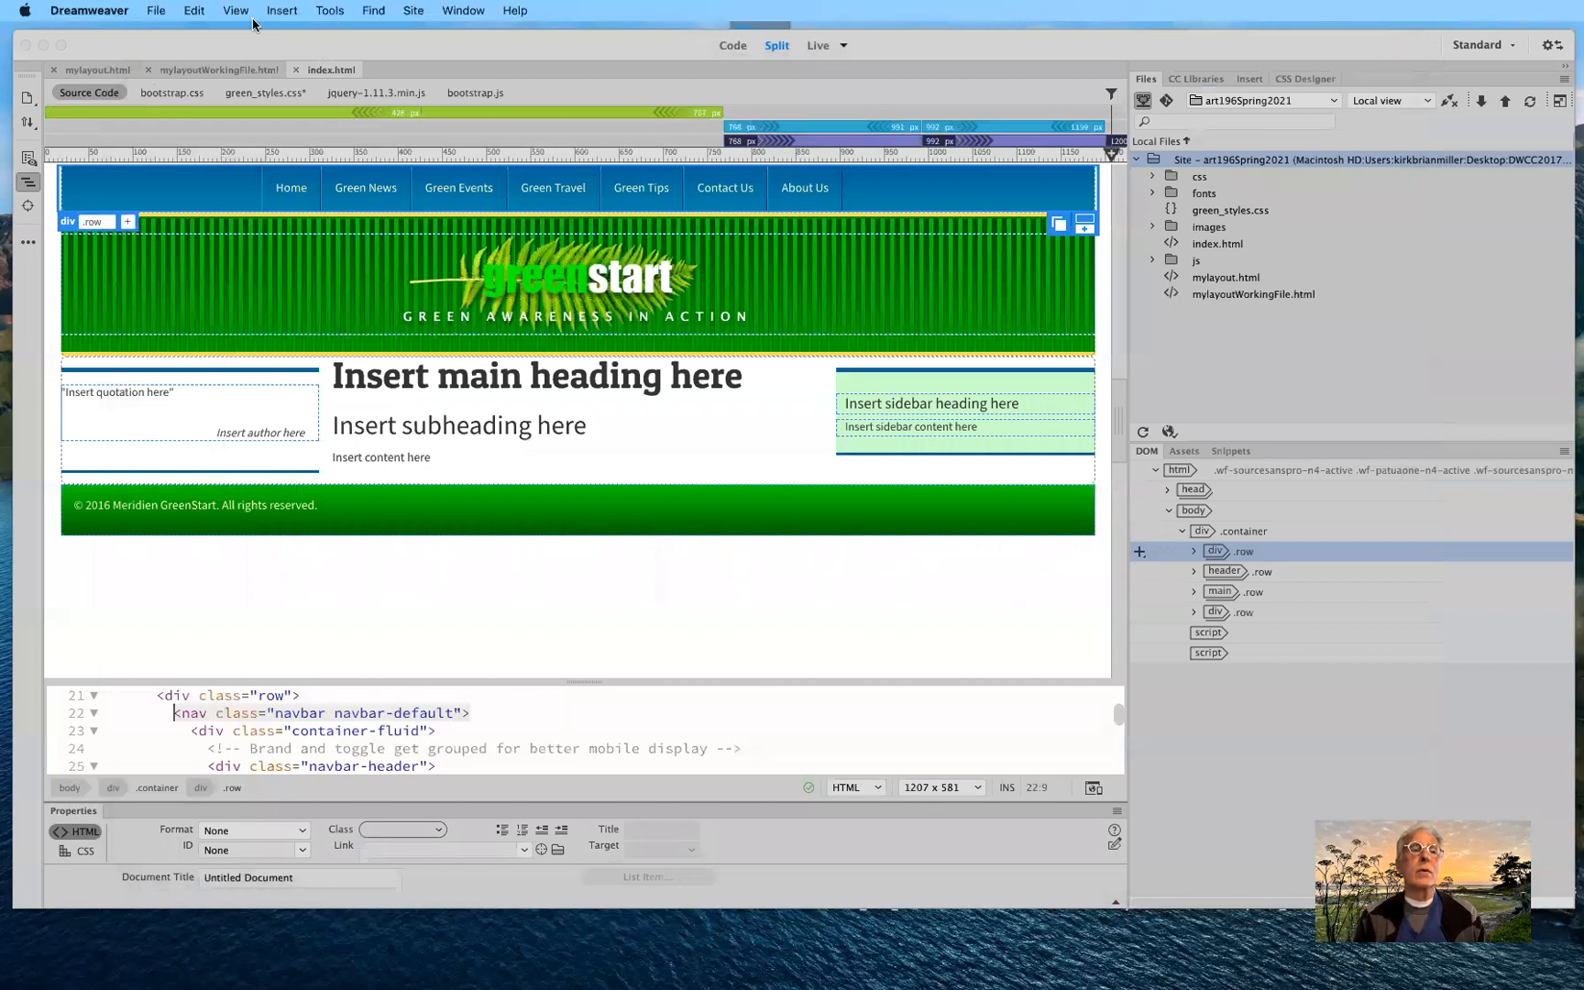
left_click(156, 11)
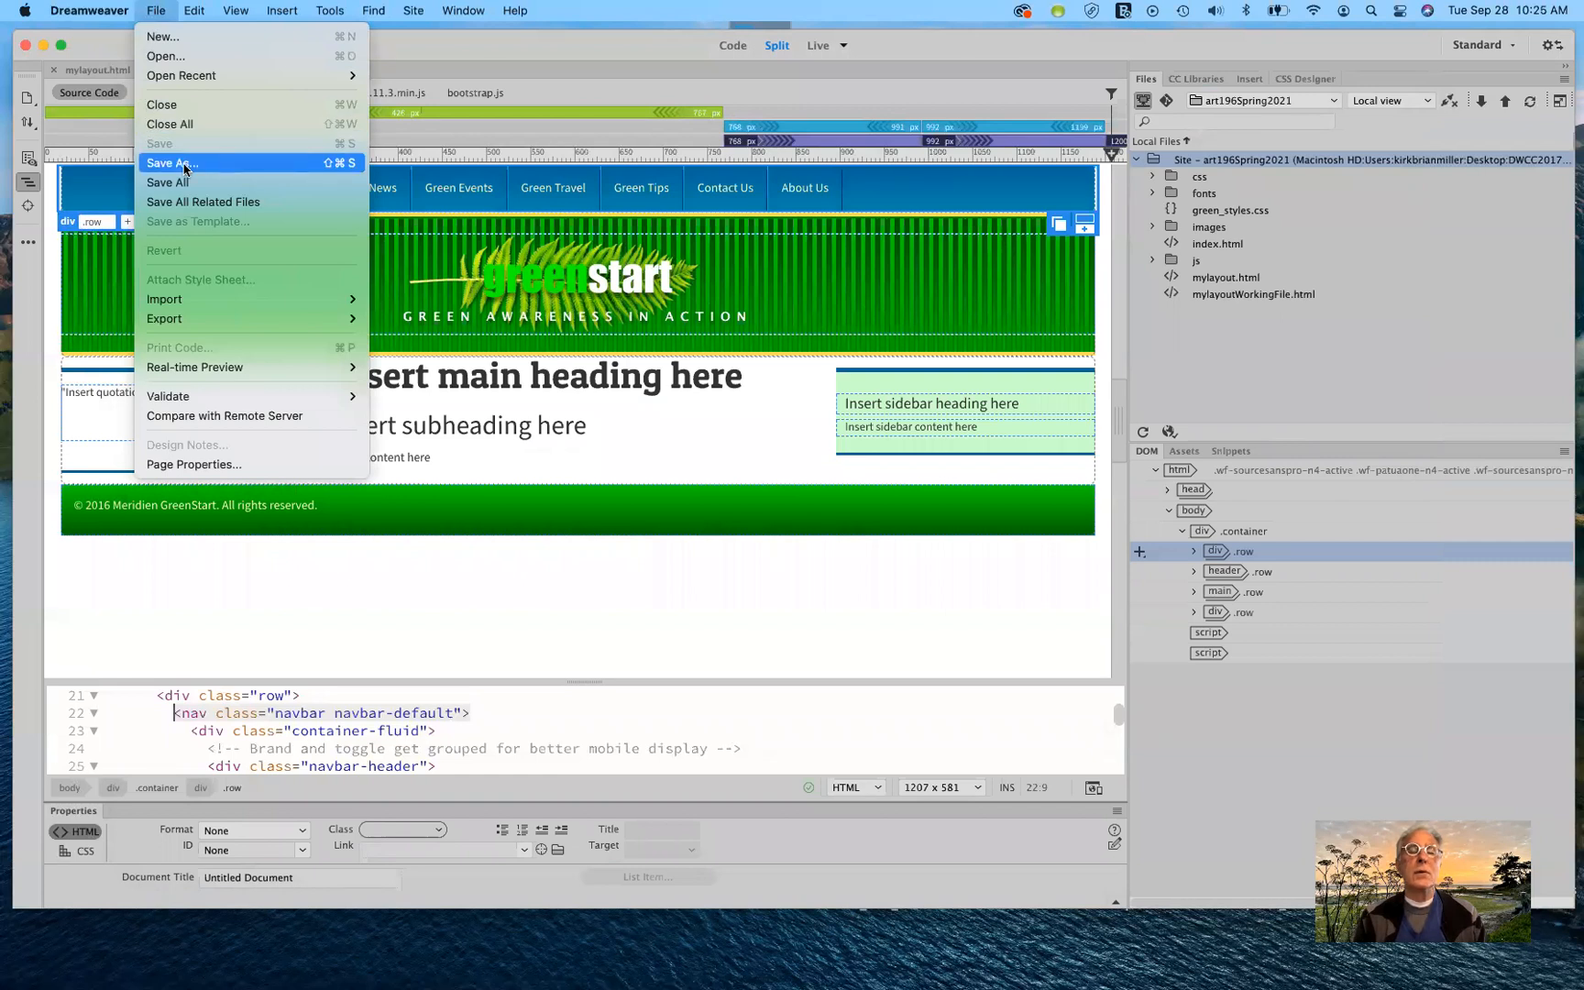
left_click(156, 11)
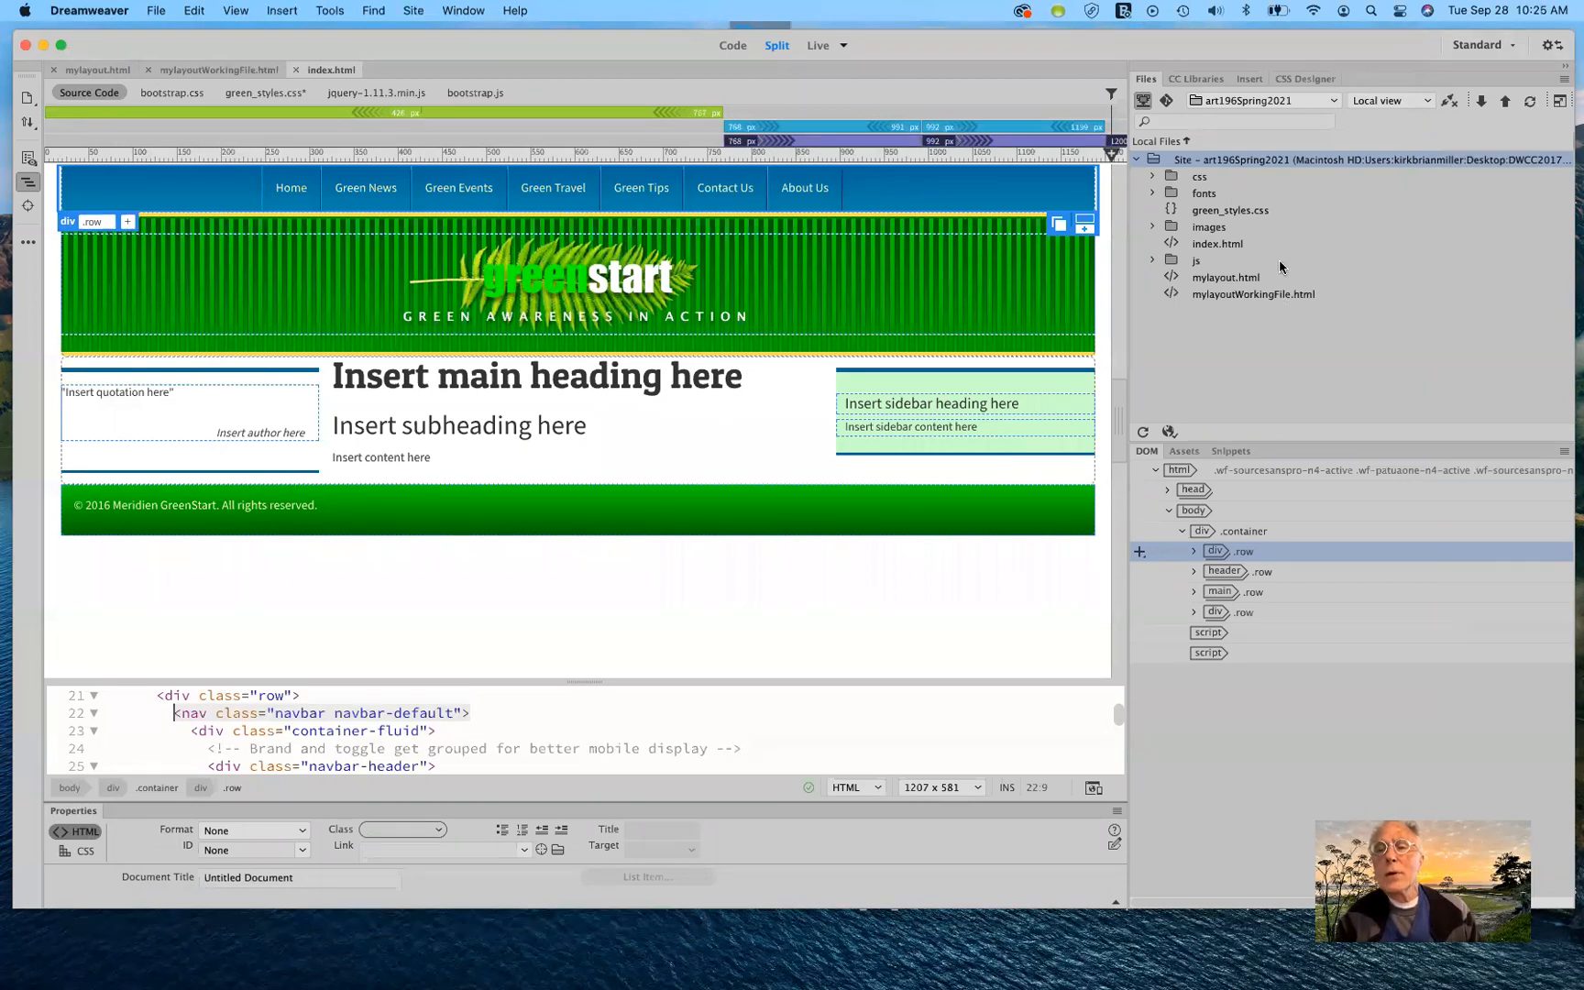
Step: Examine the local site's css, fonts, images and js folders, and bring up the mylayoutWorkingFile.html document
left_click(1153, 179)
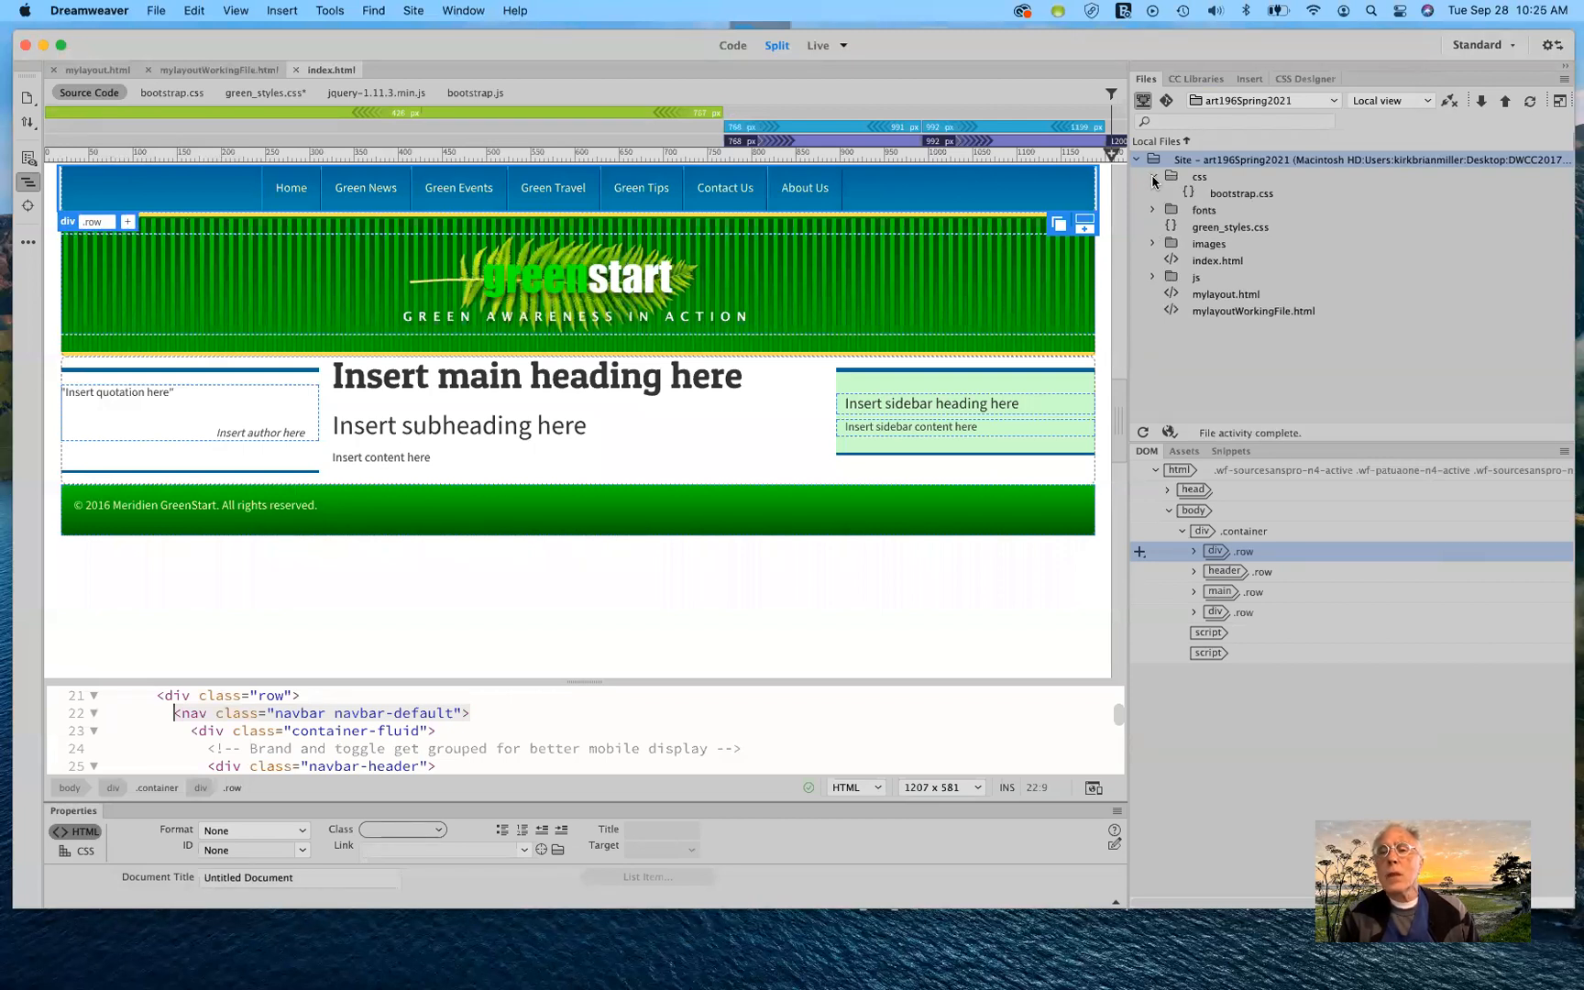
left_click(1154, 179)
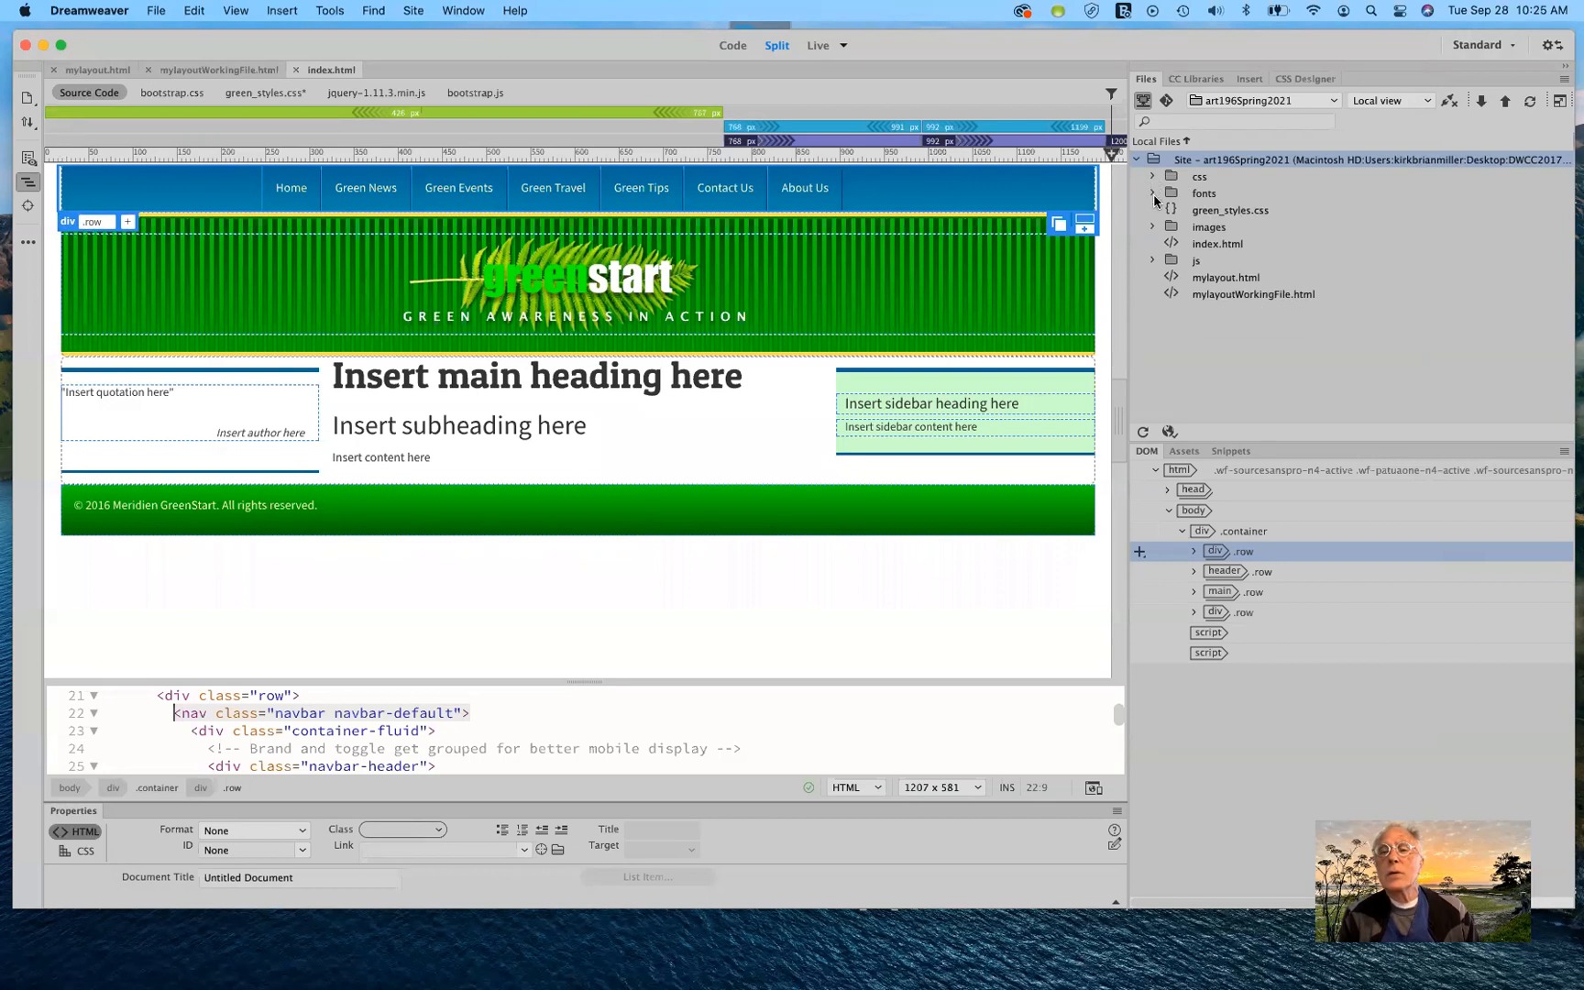
left_click(1153, 194)
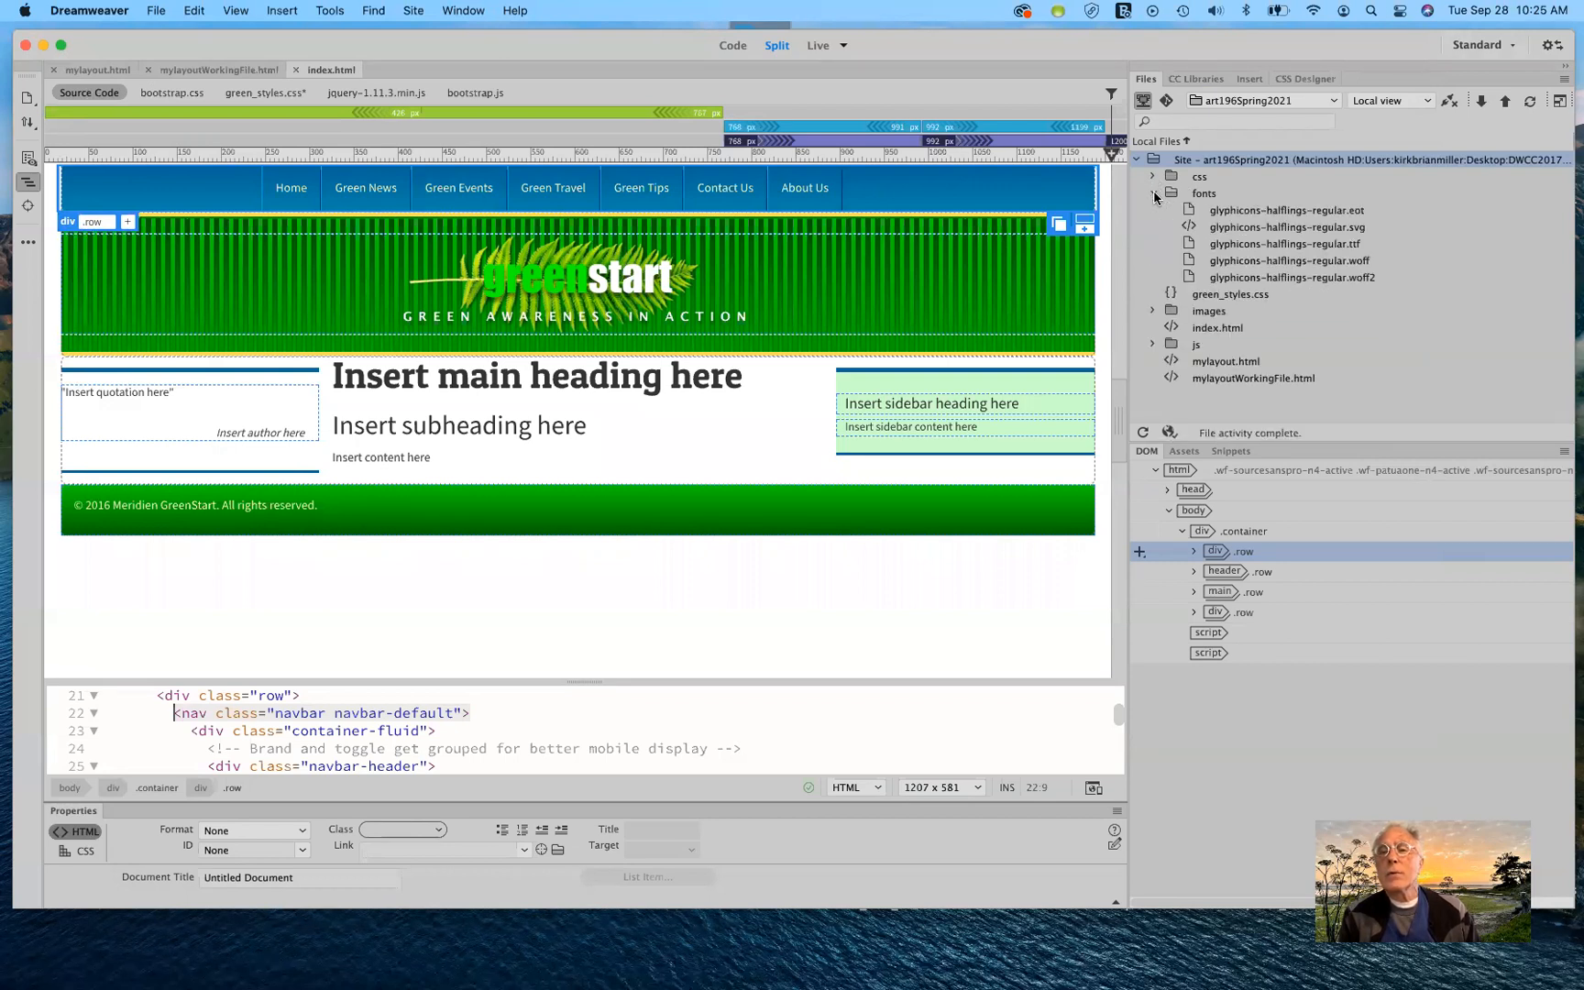
left_click(1153, 194)
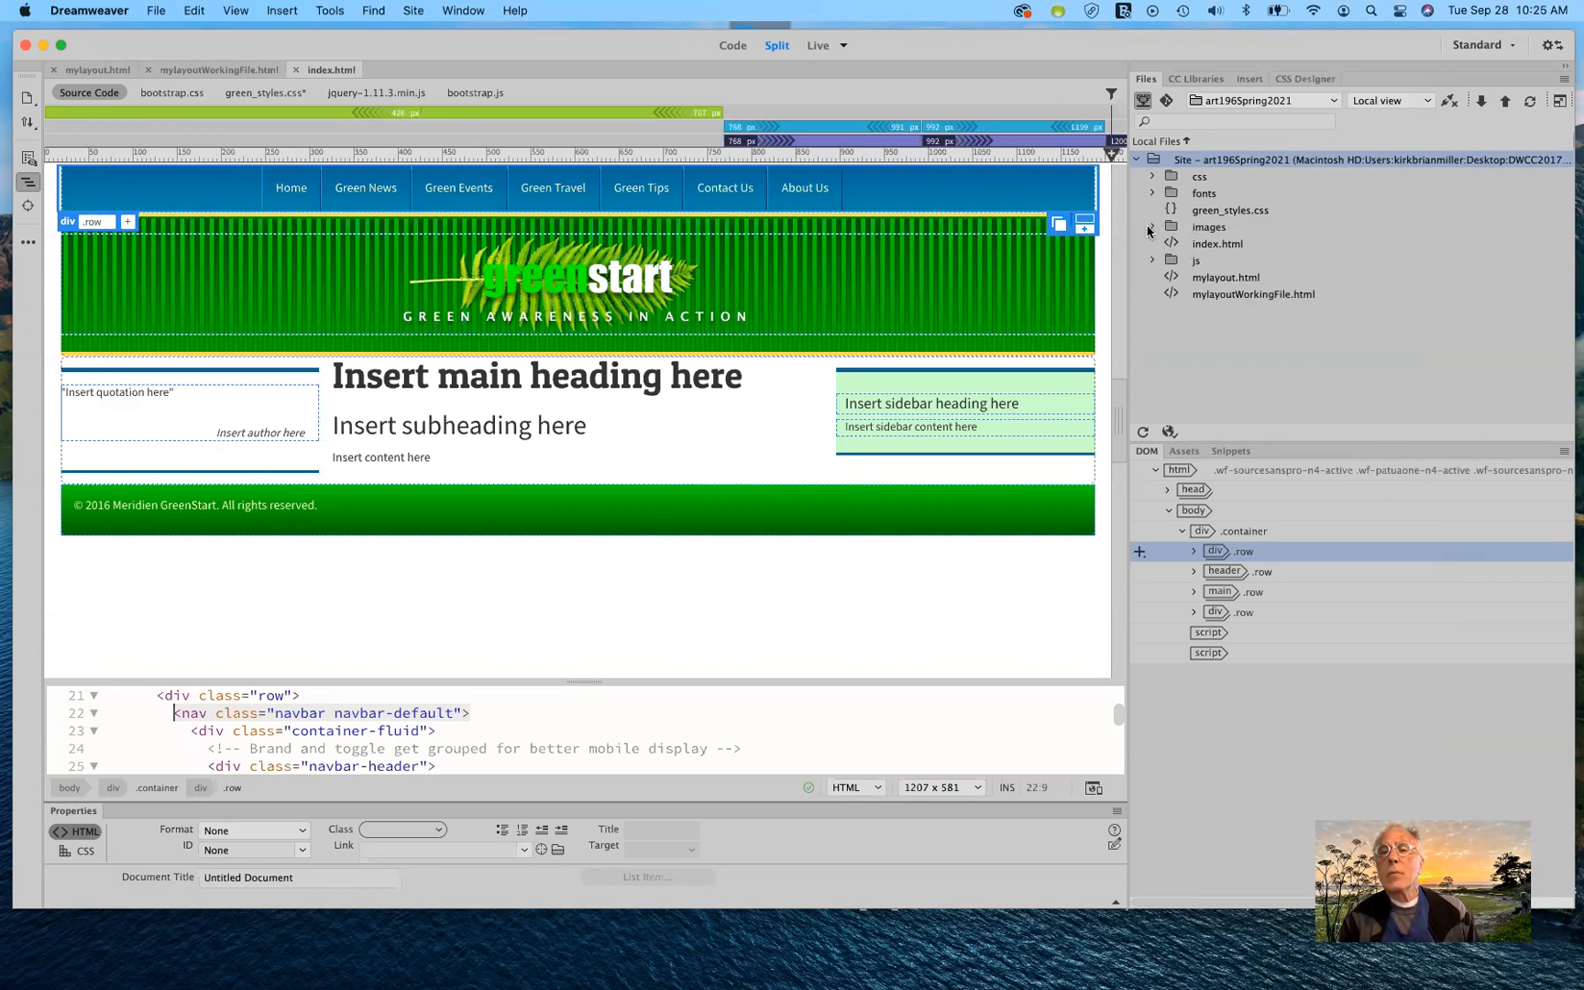
left_click(1151, 227)
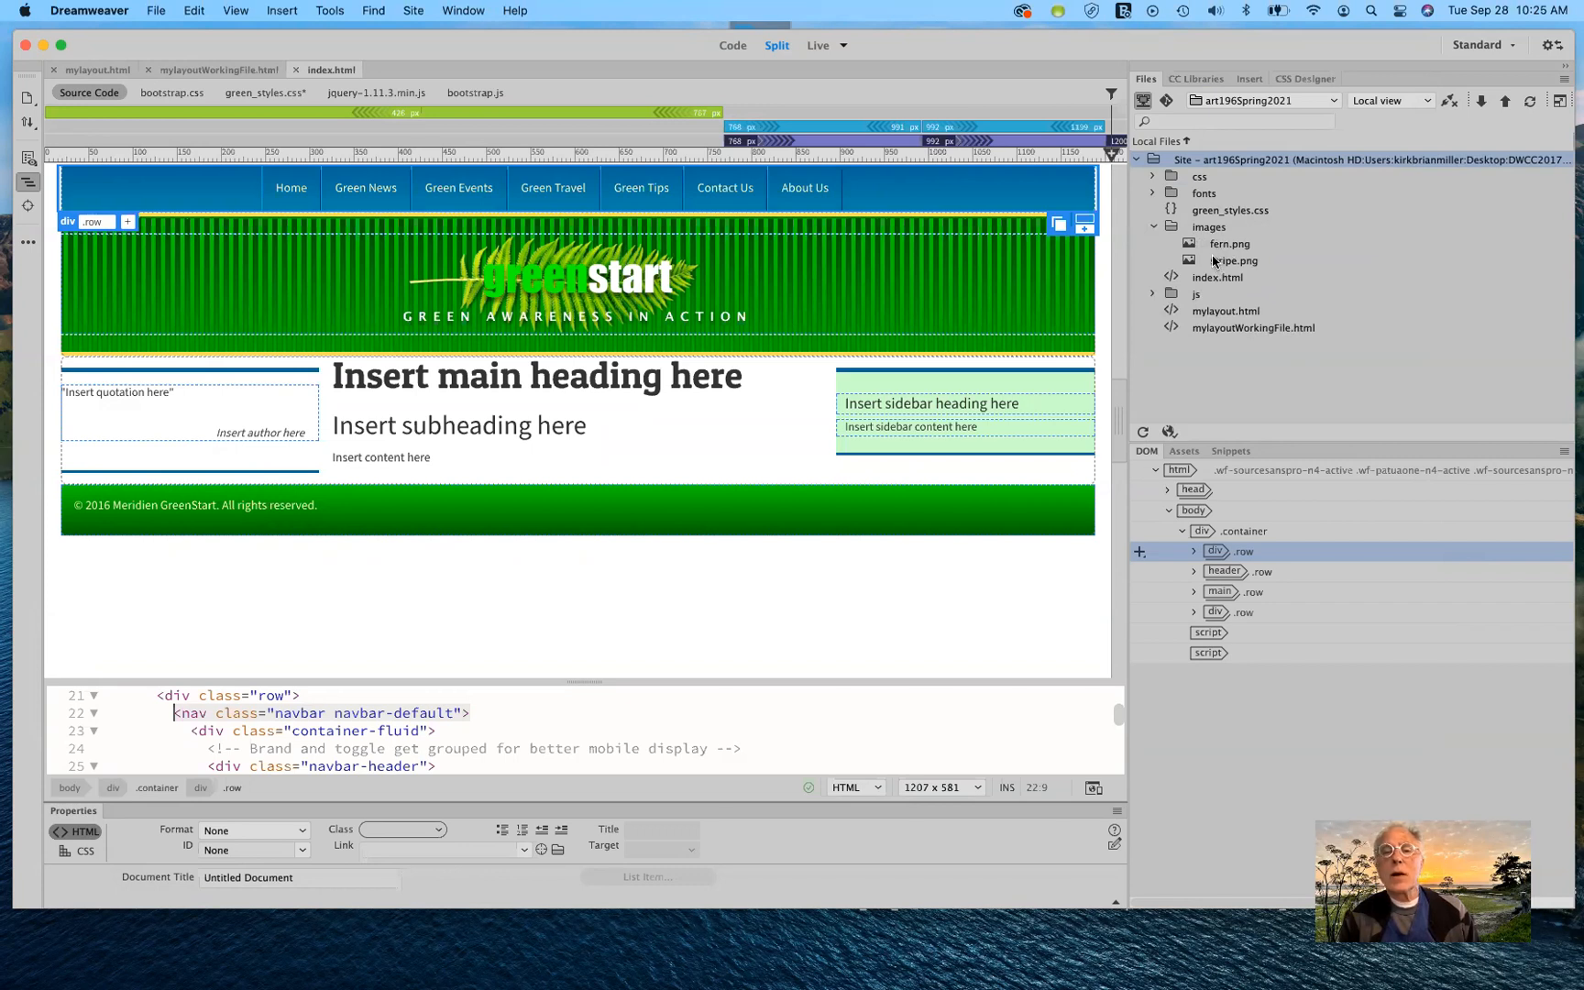
left_click(1153, 227)
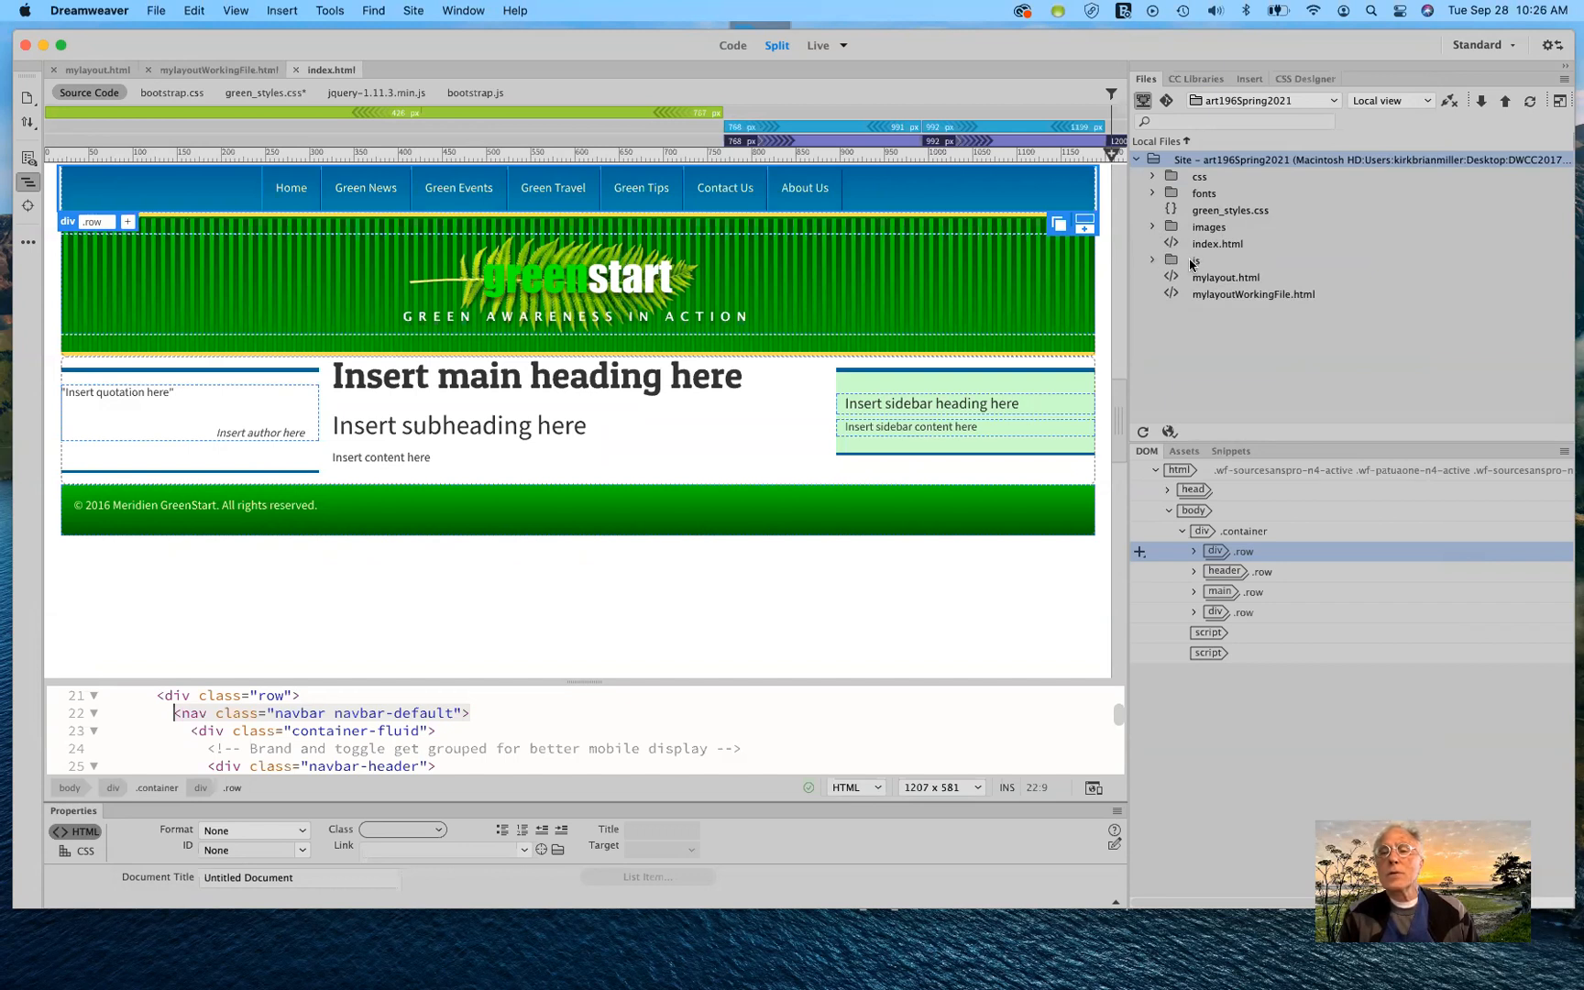
left_click(1153, 262)
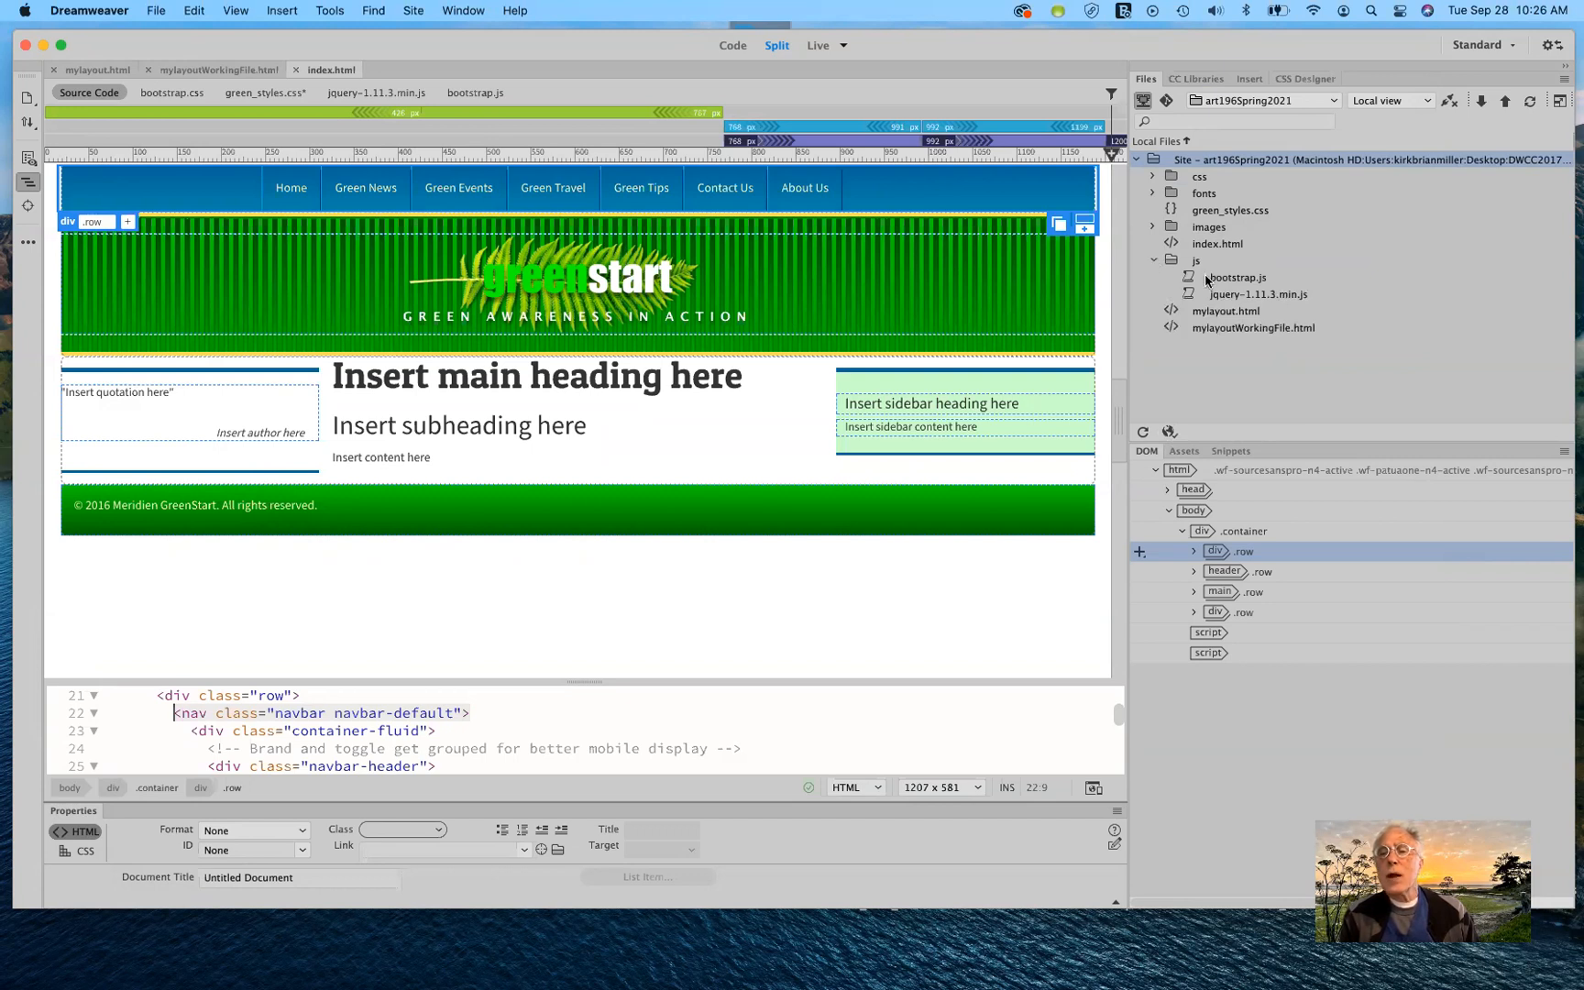
left_click(1154, 261)
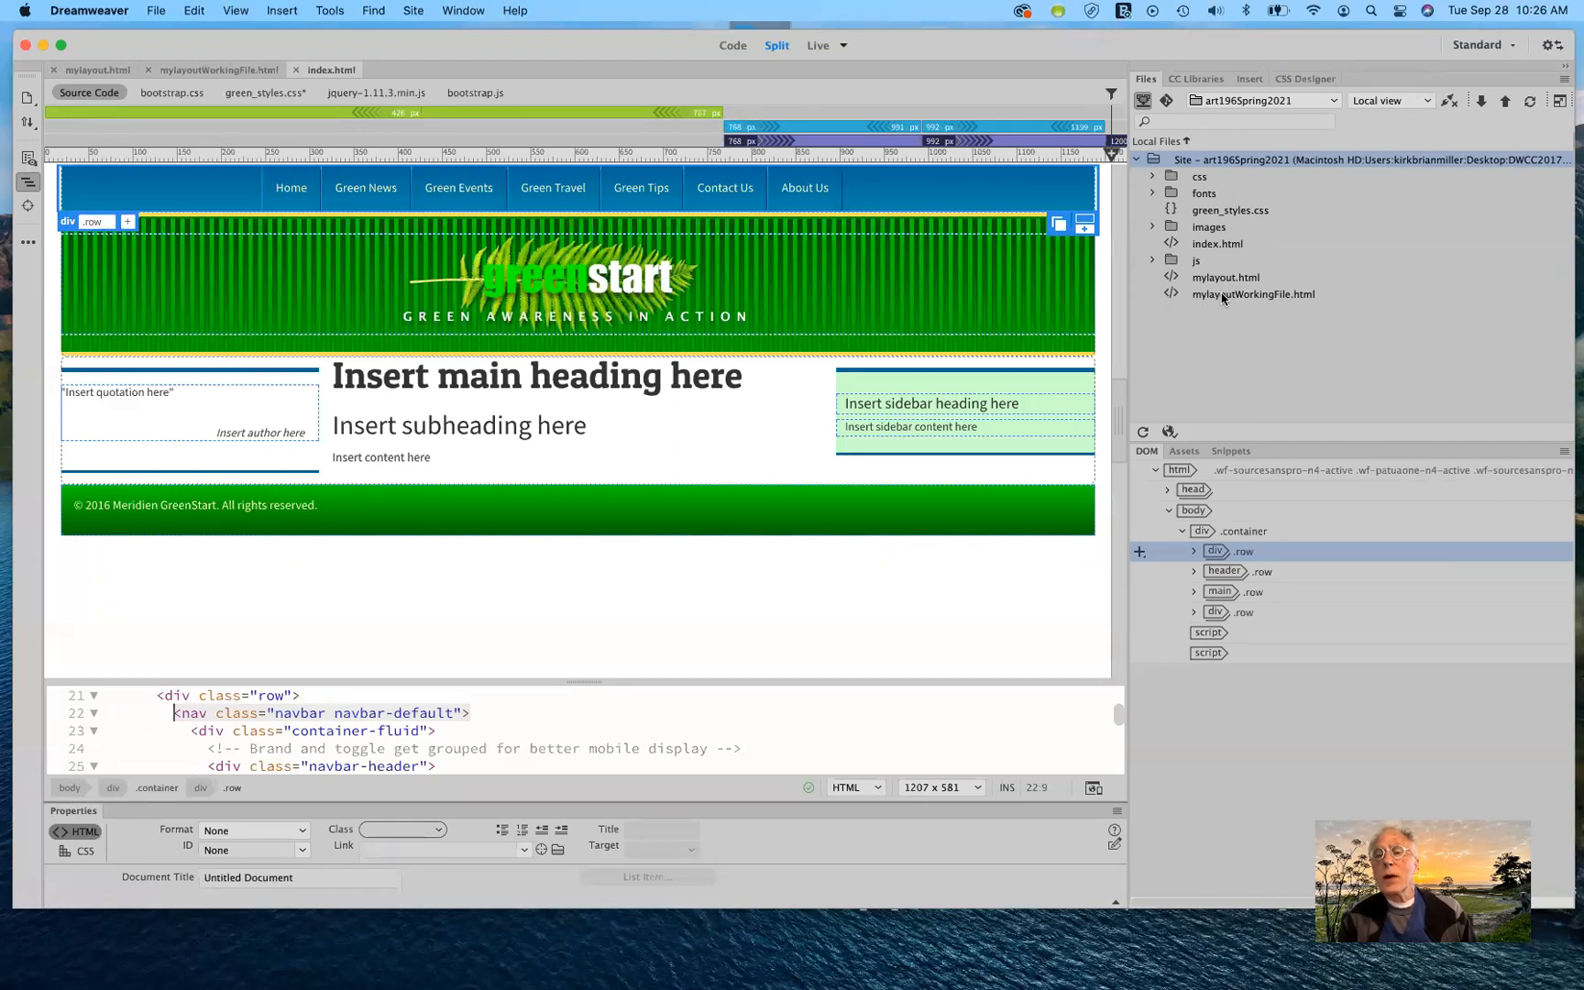
left_click(1222, 295)
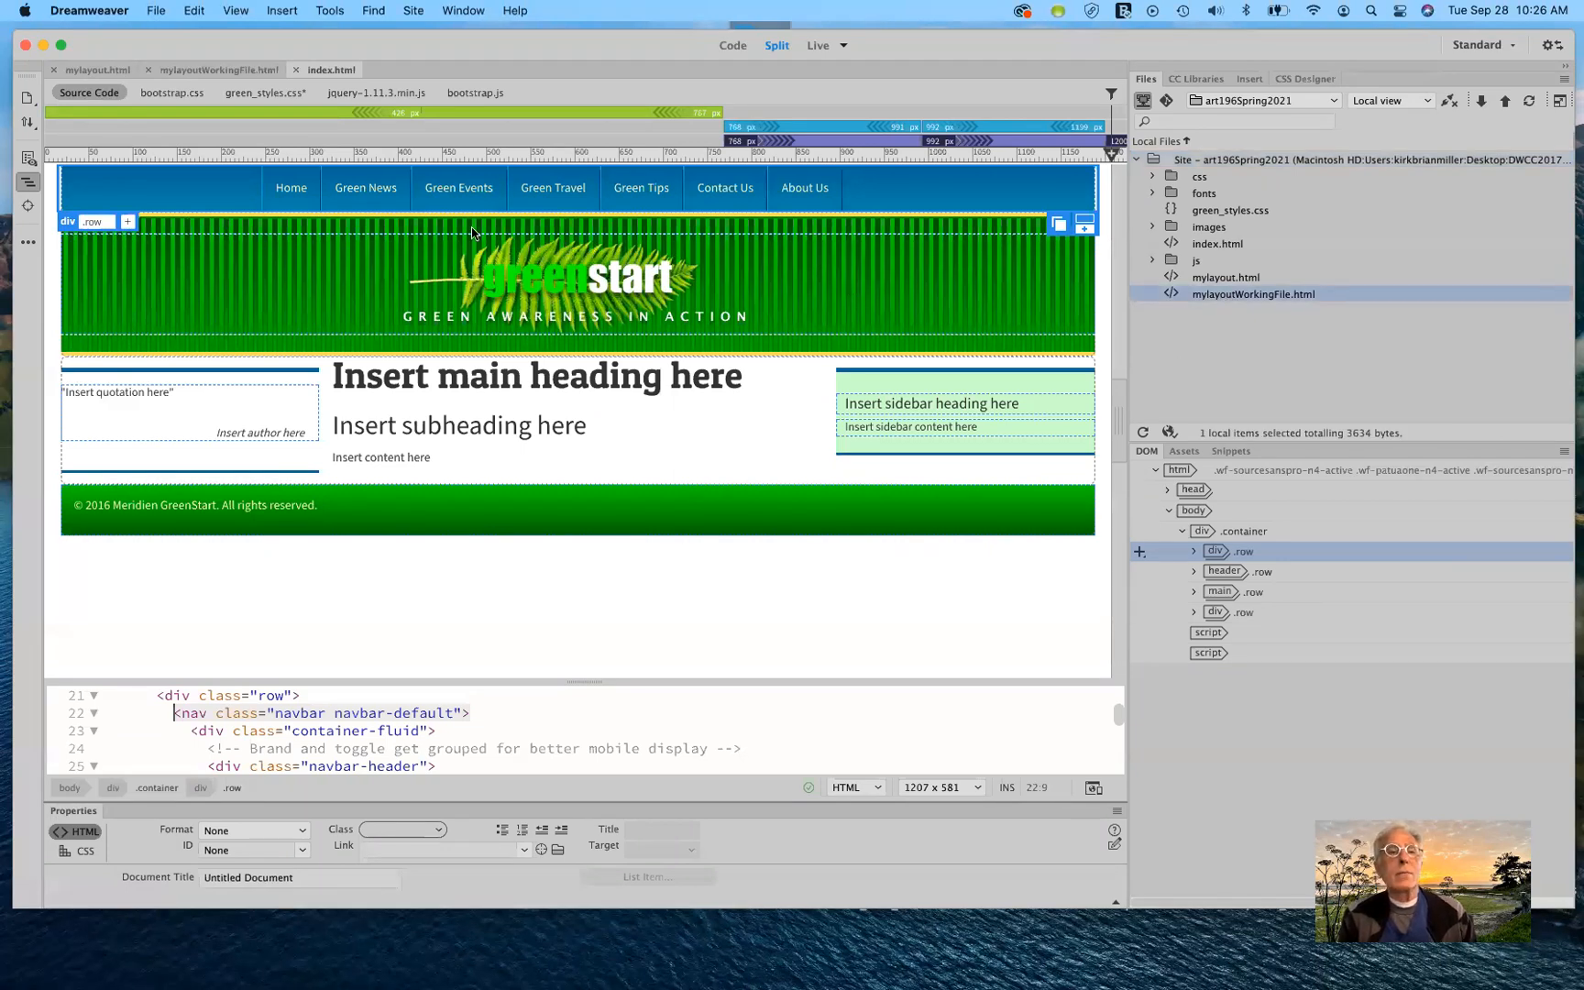
left_click(203, 69)
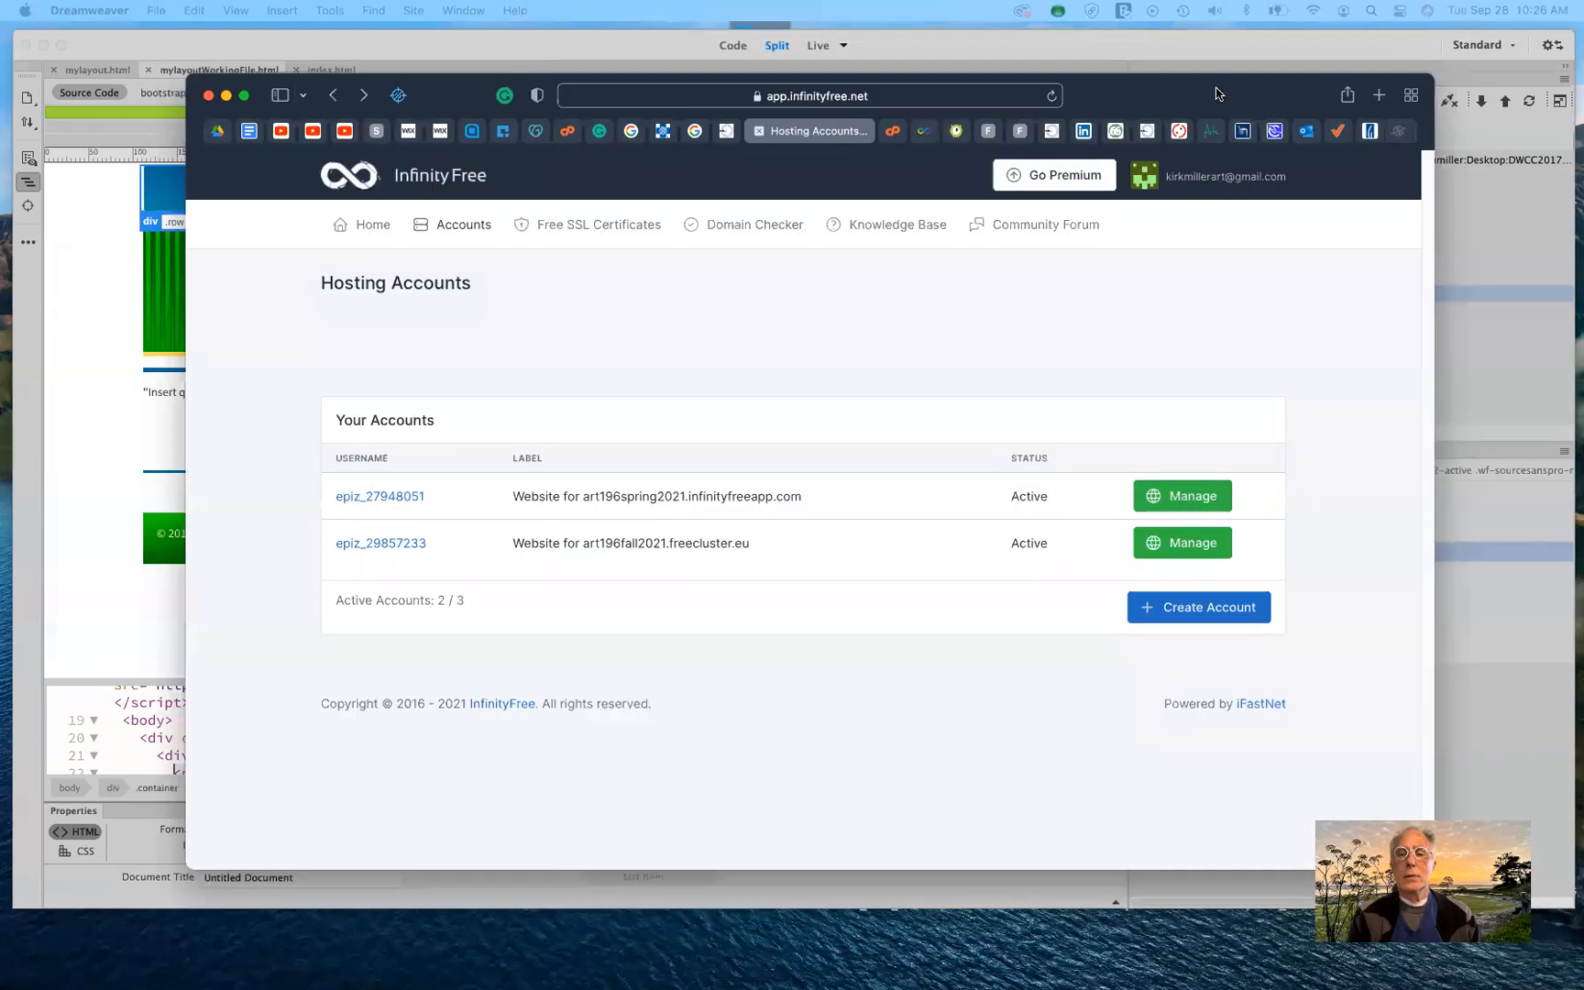
Step: Switch to Safari, open the art196fall2021.freecluster.eu account's File Manager, and view its htdocs folder and the live GreenStart page
left_click_drag(1216, 90, 1203, 83)
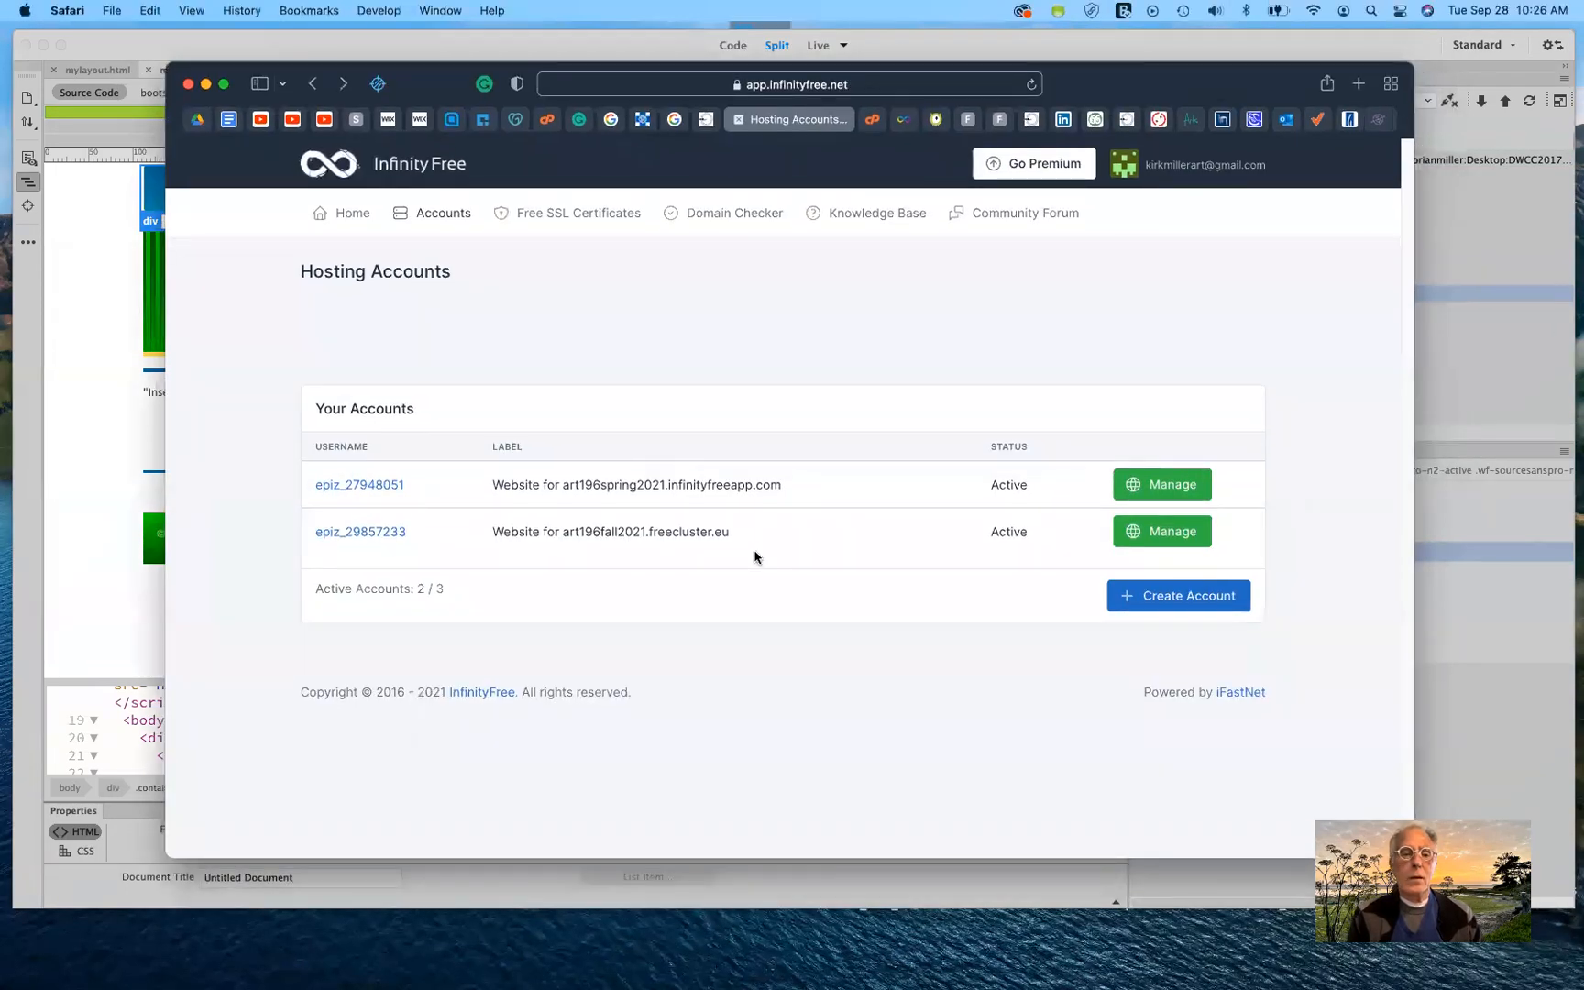
left_click(1161, 531)
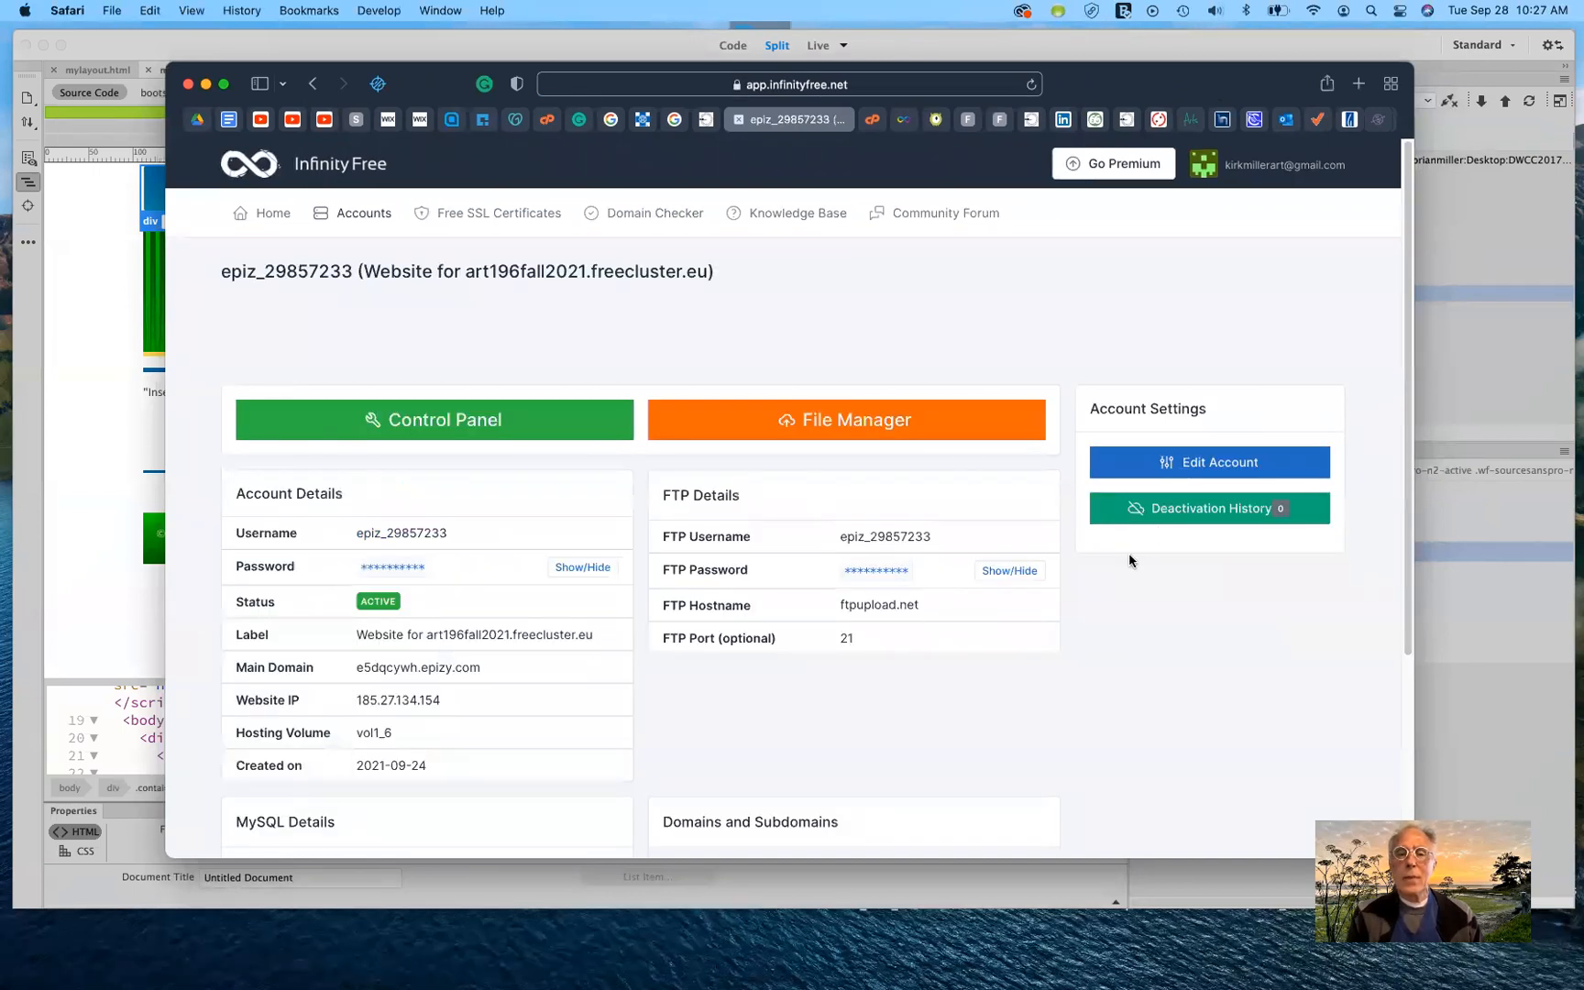
left_click(888, 420)
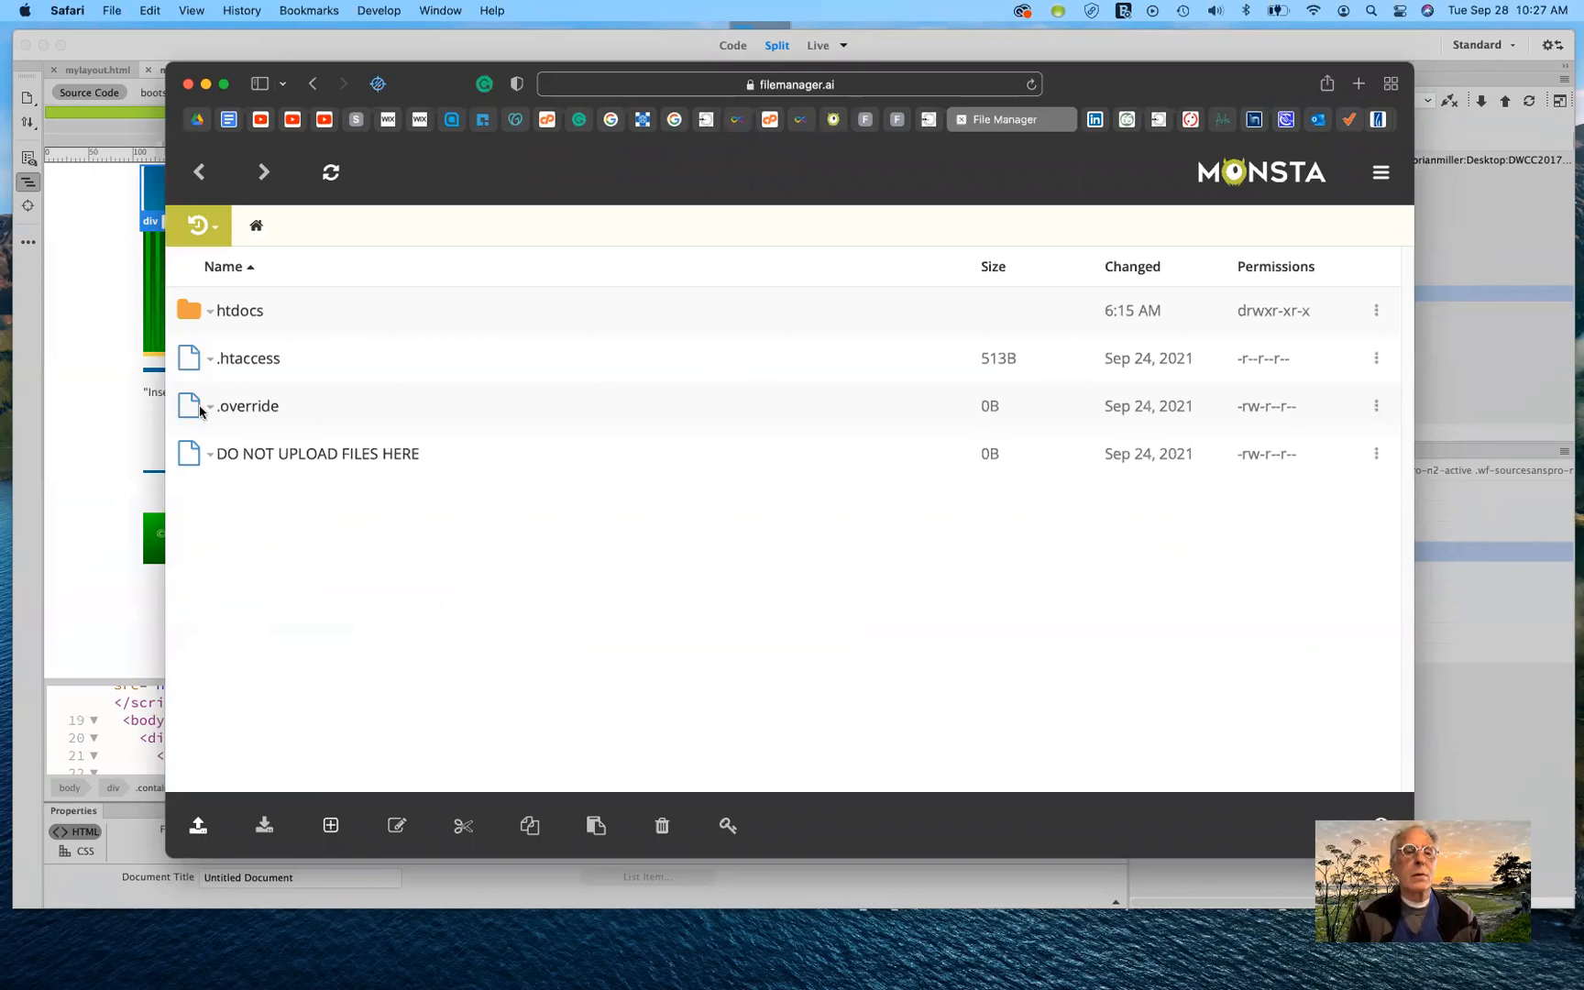
left_click(241, 317)
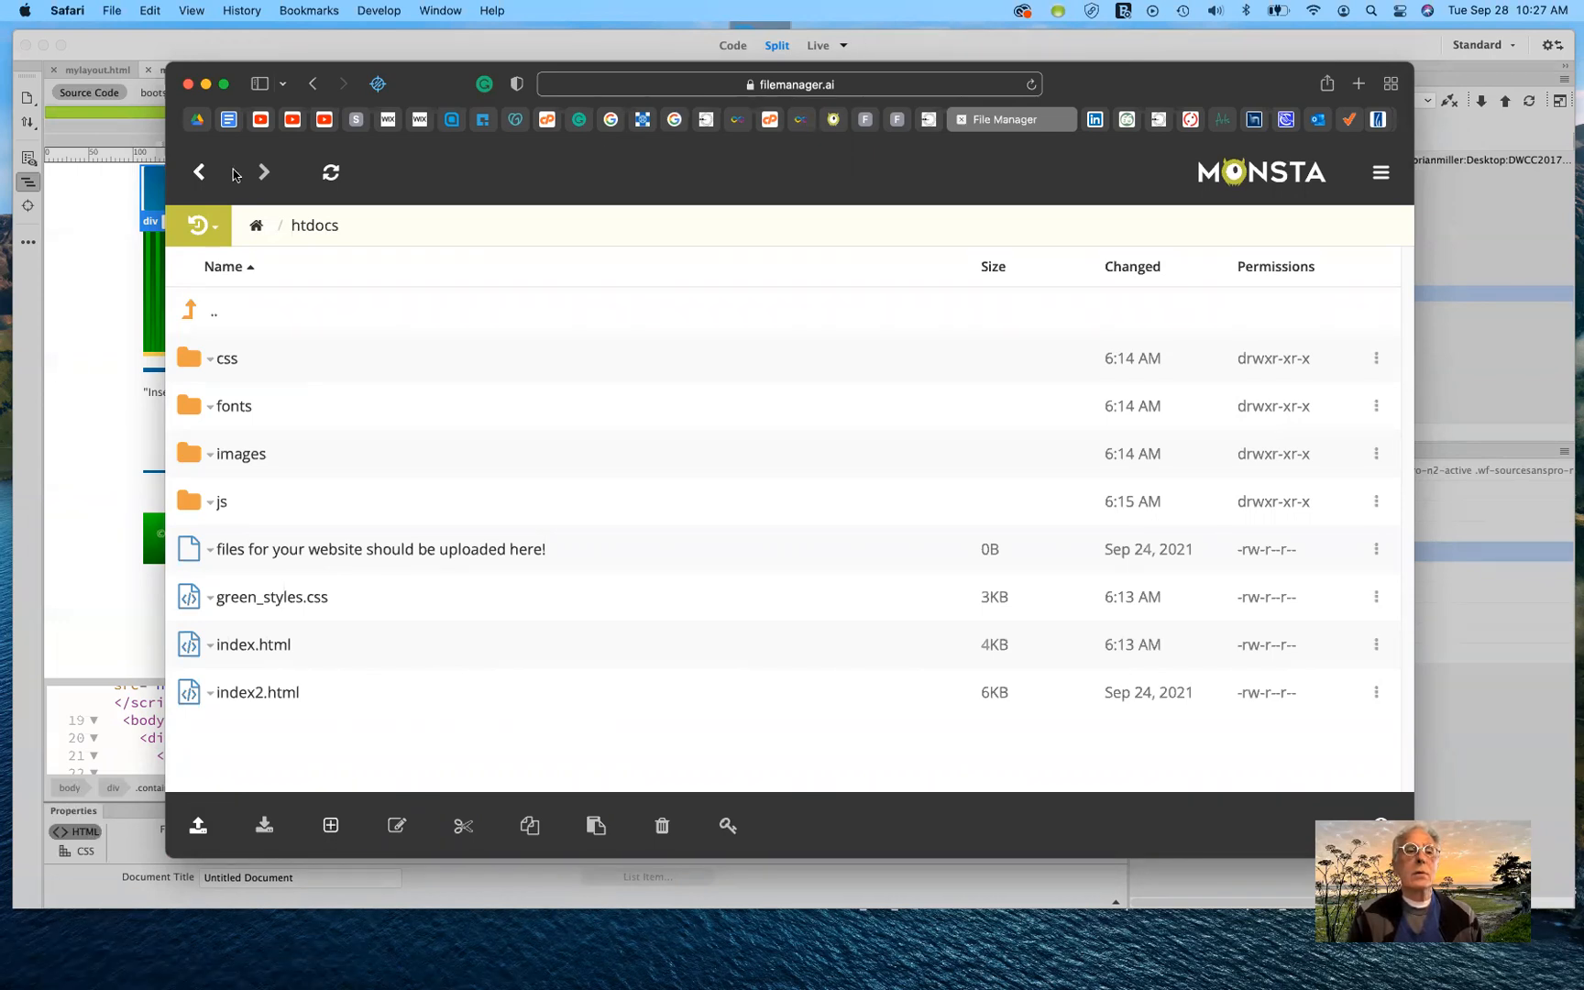
left_click(200, 173)
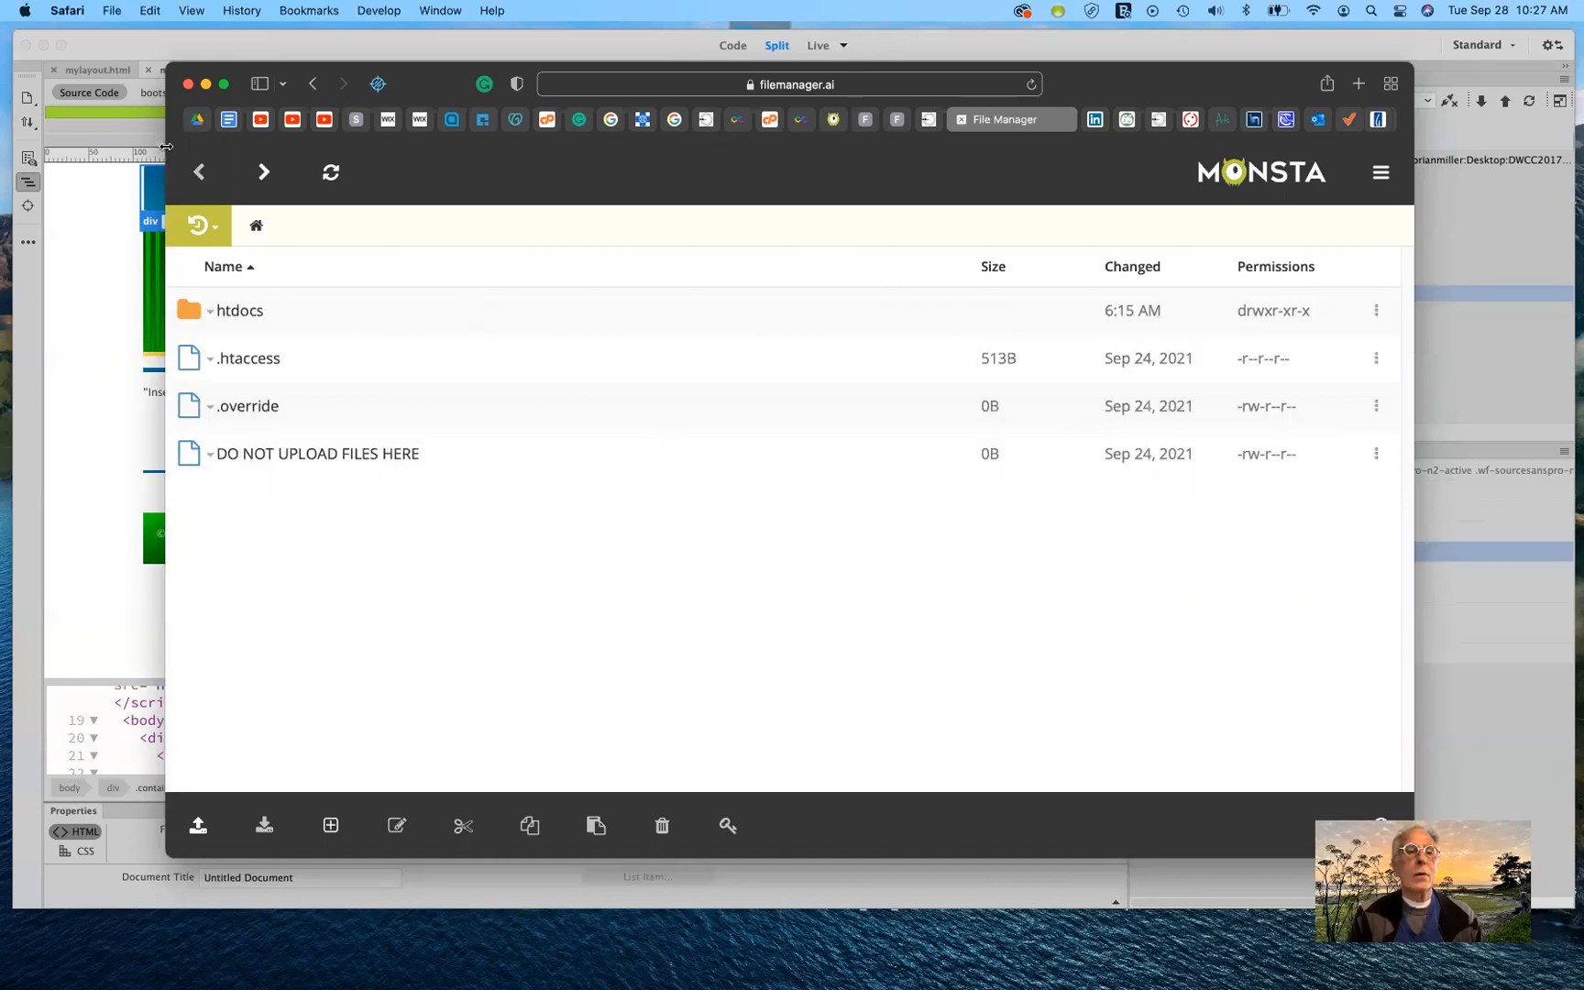
left_click(896, 120)
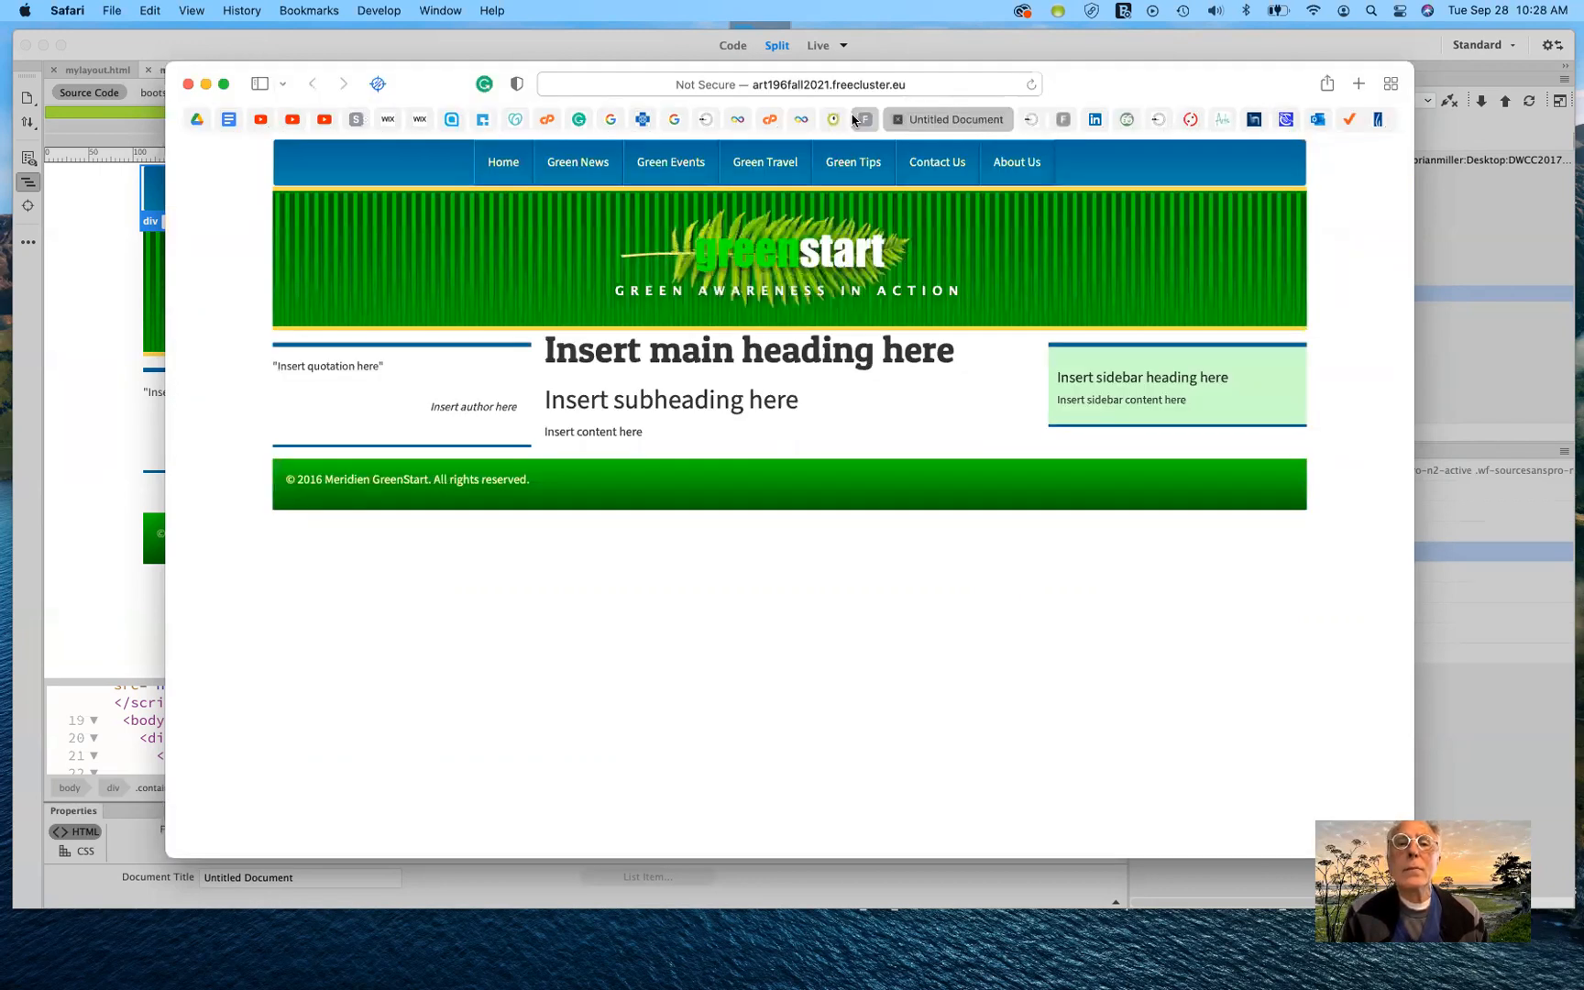
left_click(860, 119)
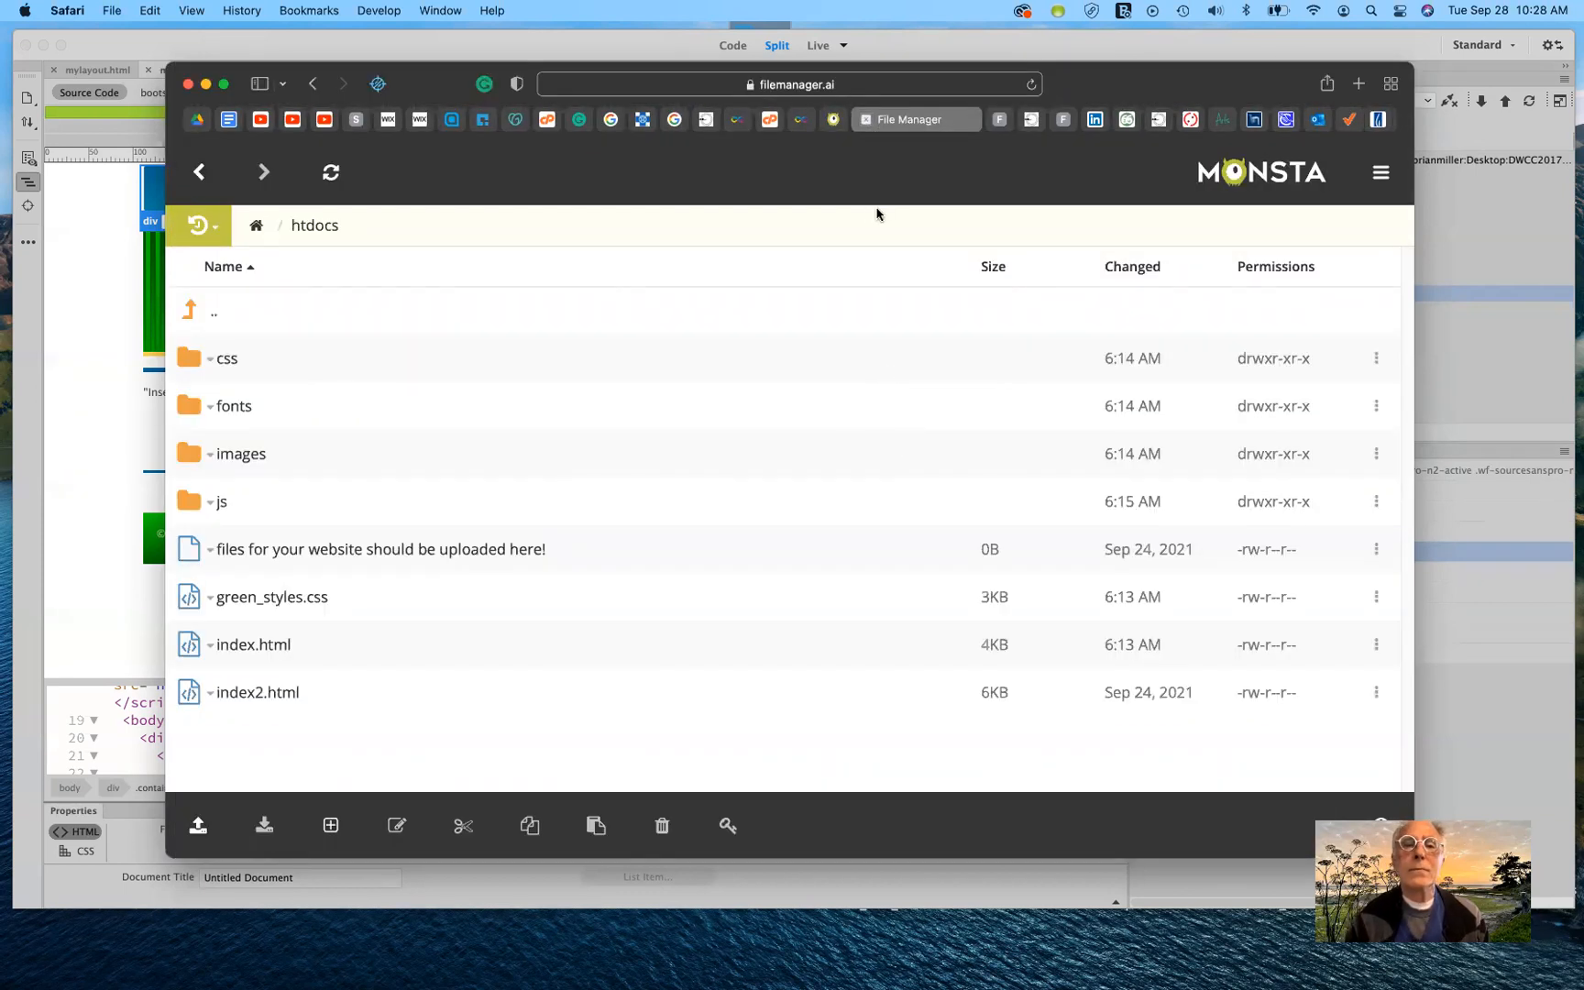
Step: Return to the art196fall2021.freecluster.eu account page and go to its Domains and Subdomains section
left_click(737, 121)
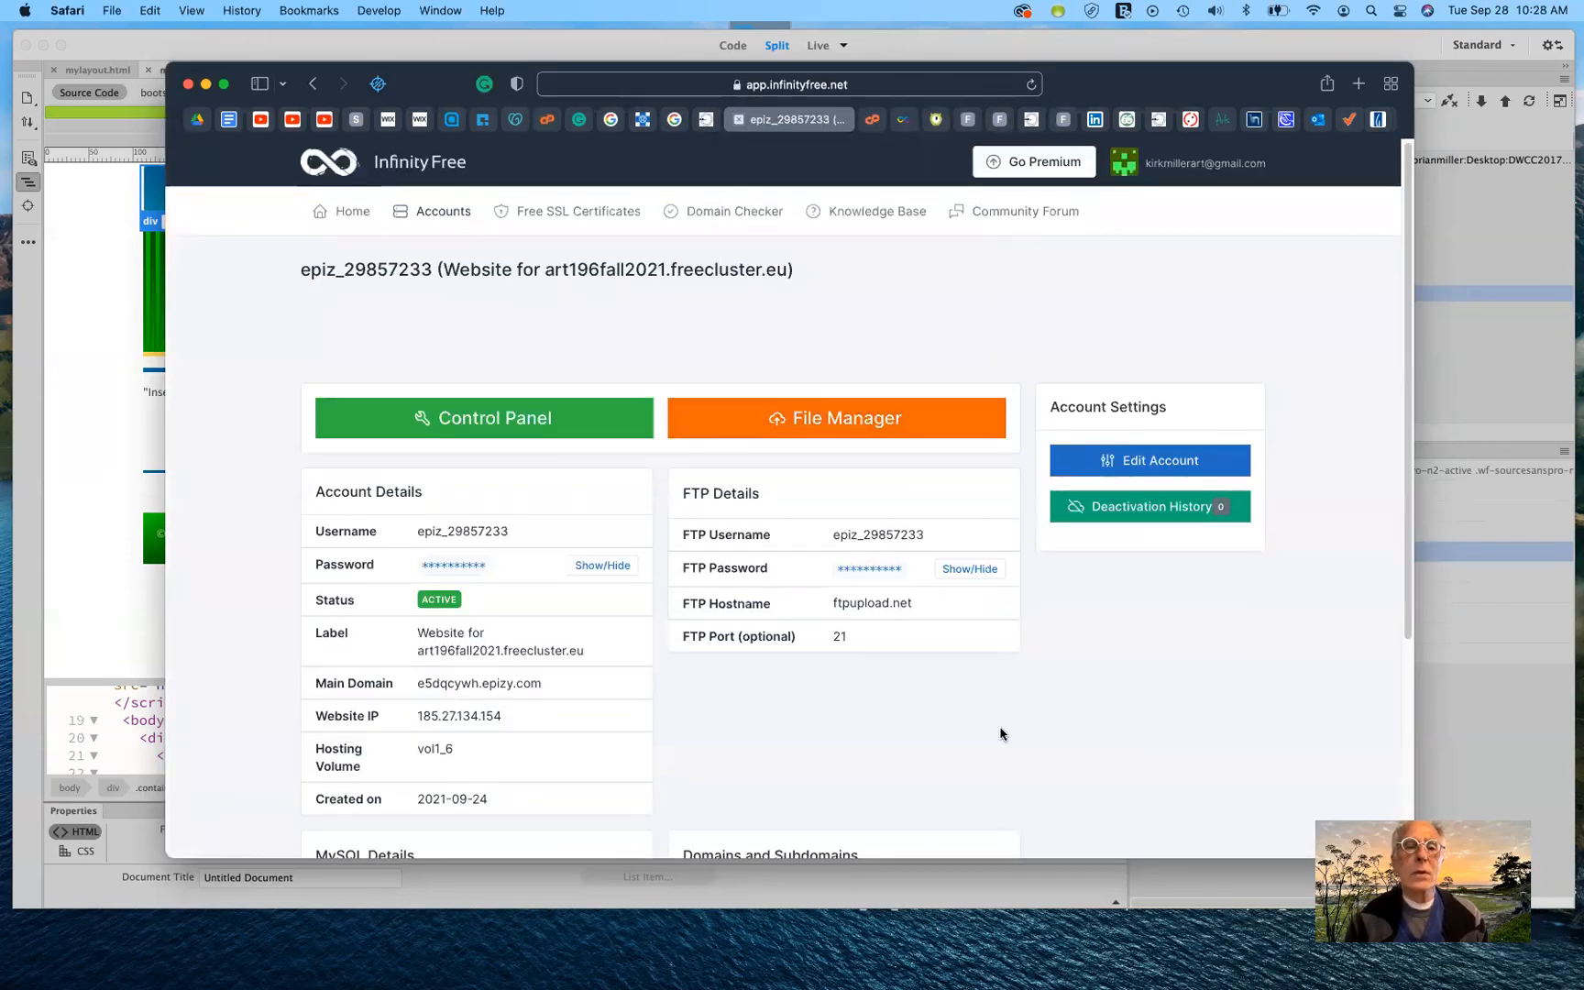
scroll(818, 439, "down", 1)
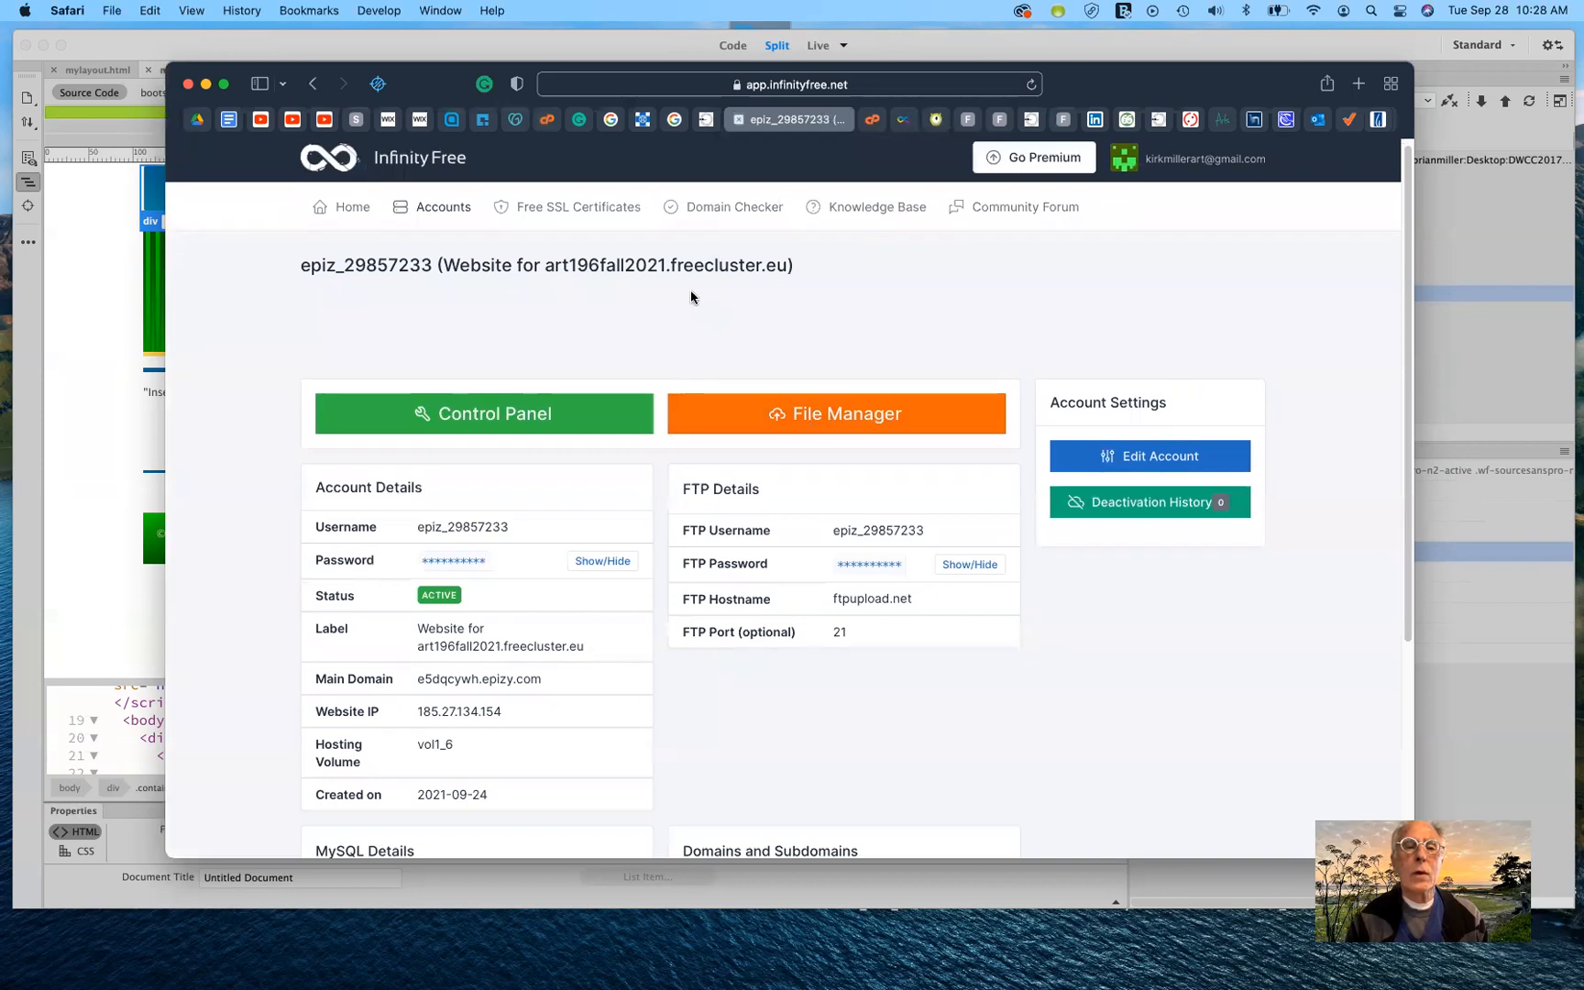
scroll(688, 295, "down", 4)
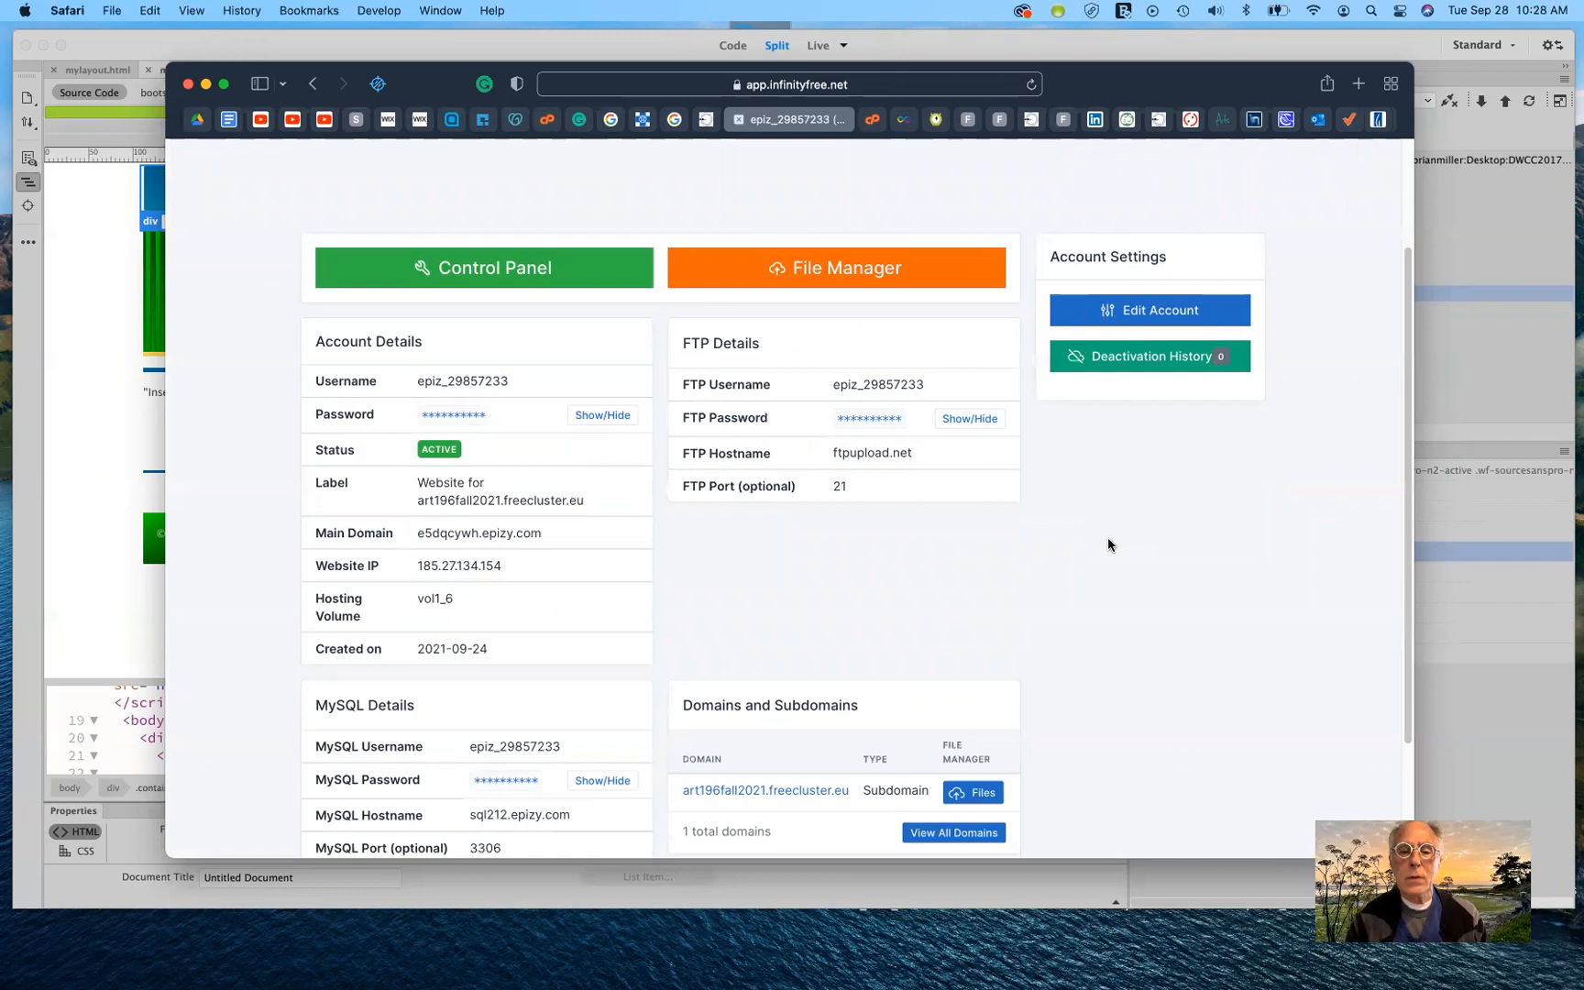
scroll(1108, 541, "down", 4)
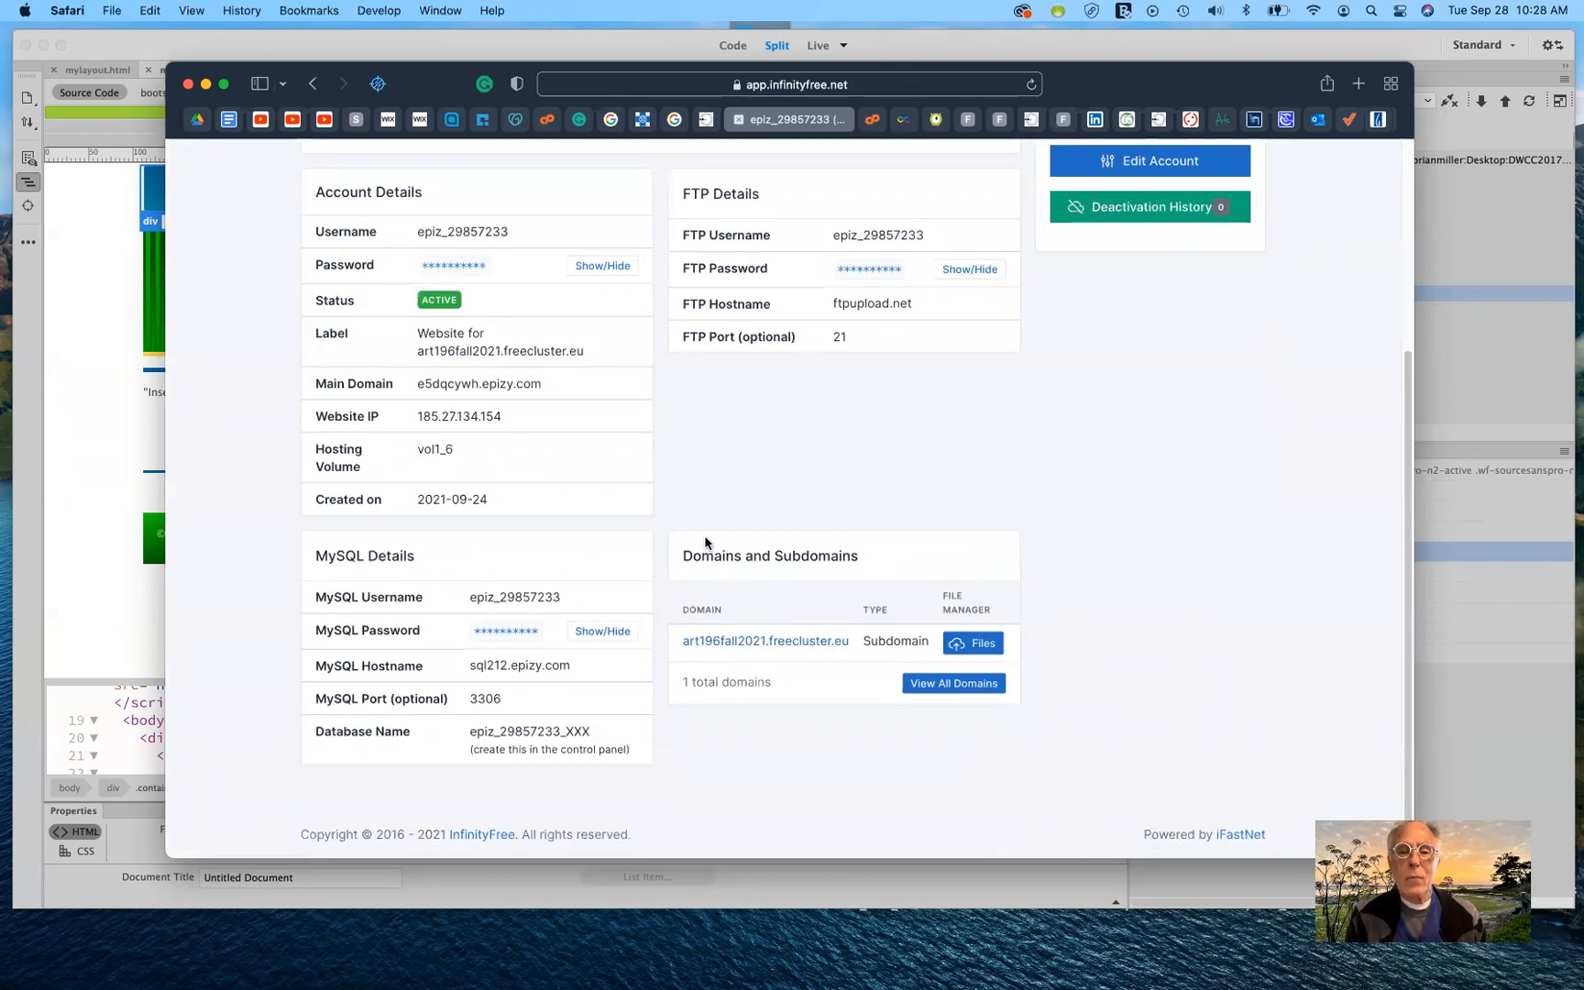